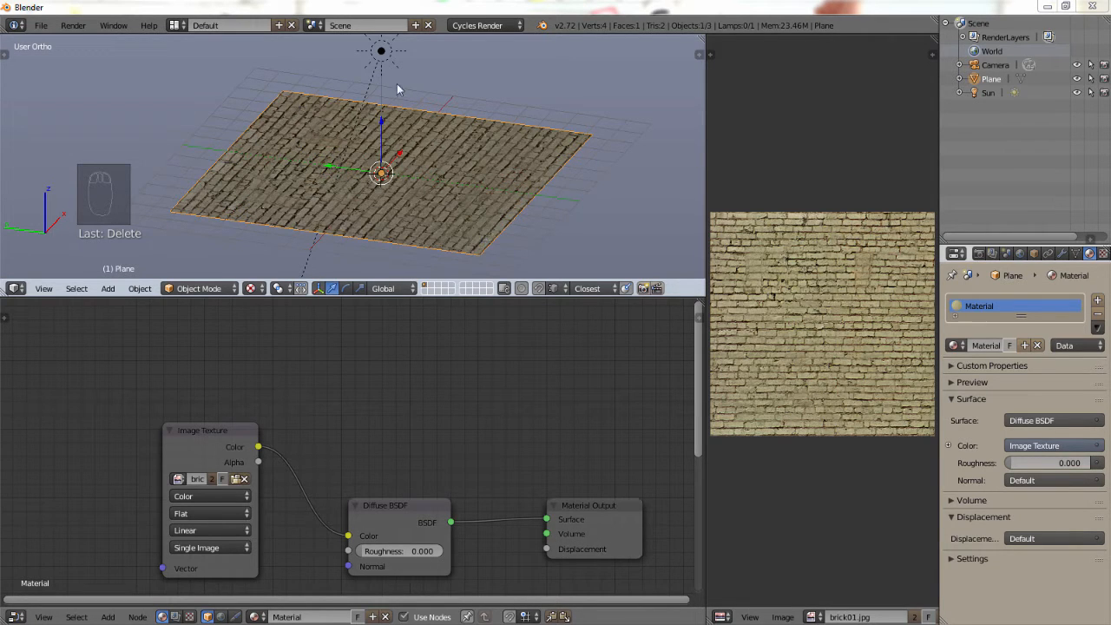
Switch the brick plane to Edit Mode and bring up its UV unwrap options.
left_click(199, 288)
left_click(198, 253)
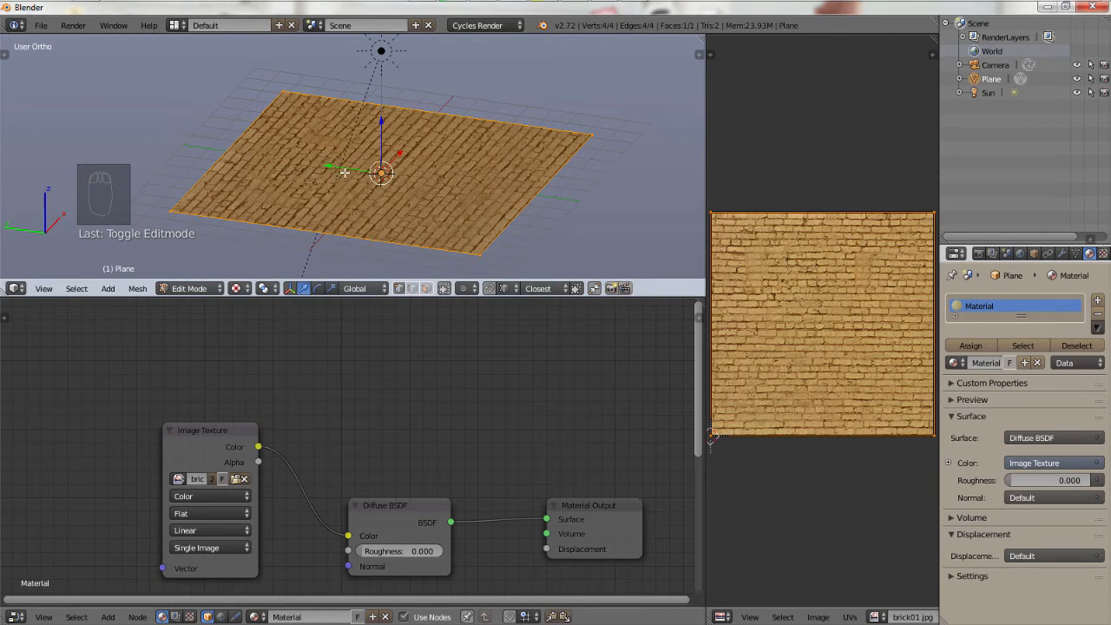
key("u")
left_click(355, 171)
Try the Solid and Texture viewport shading modes and set the 3D view to Material shading.
left_click(238, 288)
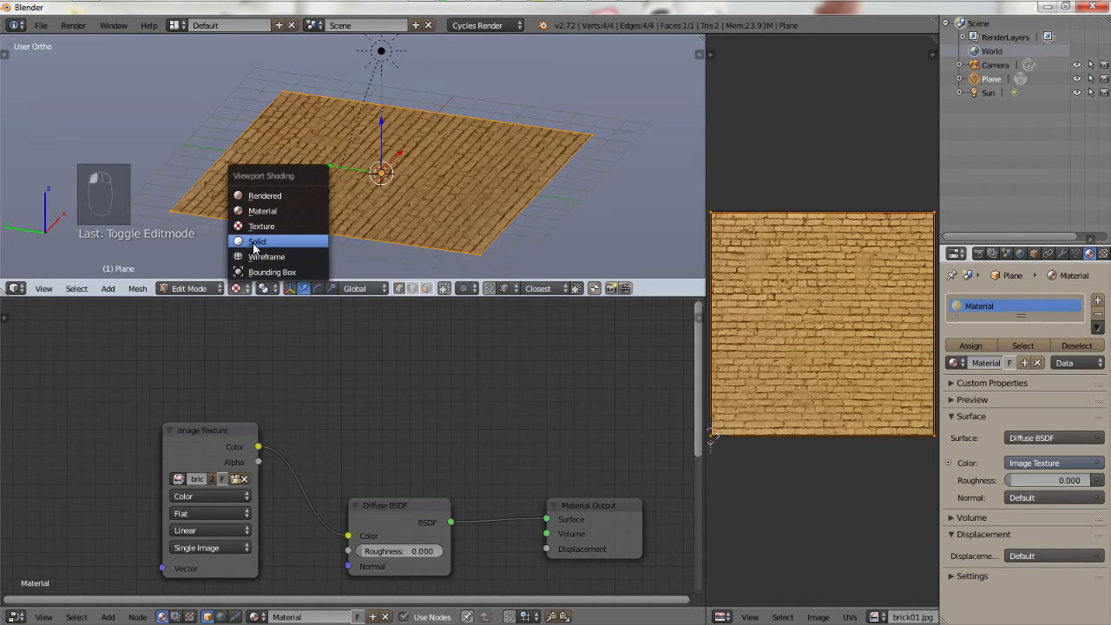
left_click(256, 250)
left_click(237, 288)
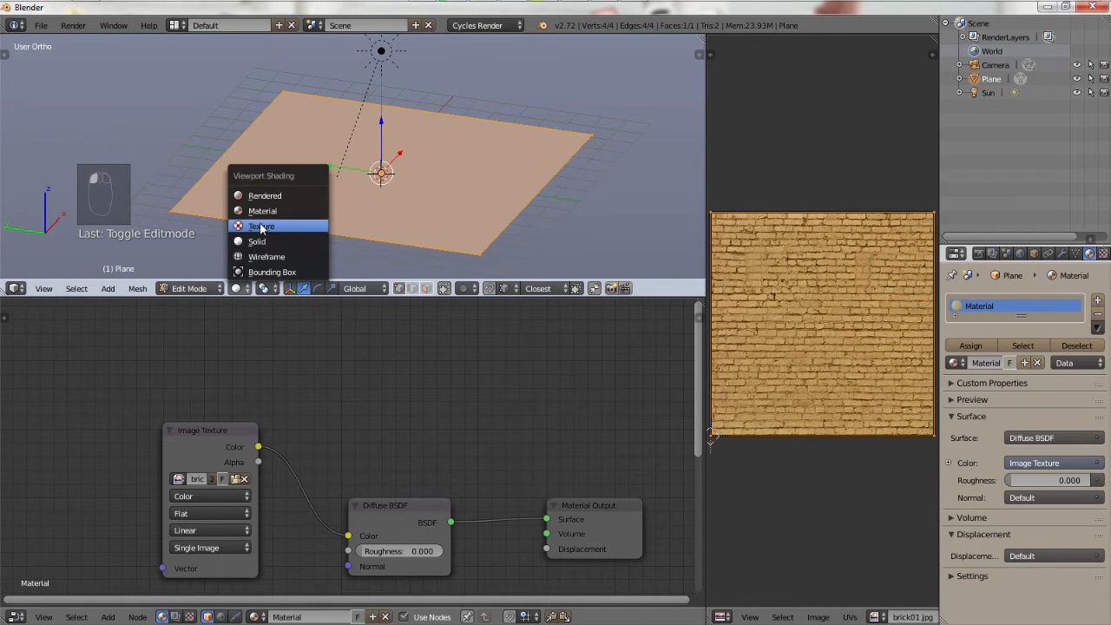
left_click(247, 219)
left_click(237, 288)
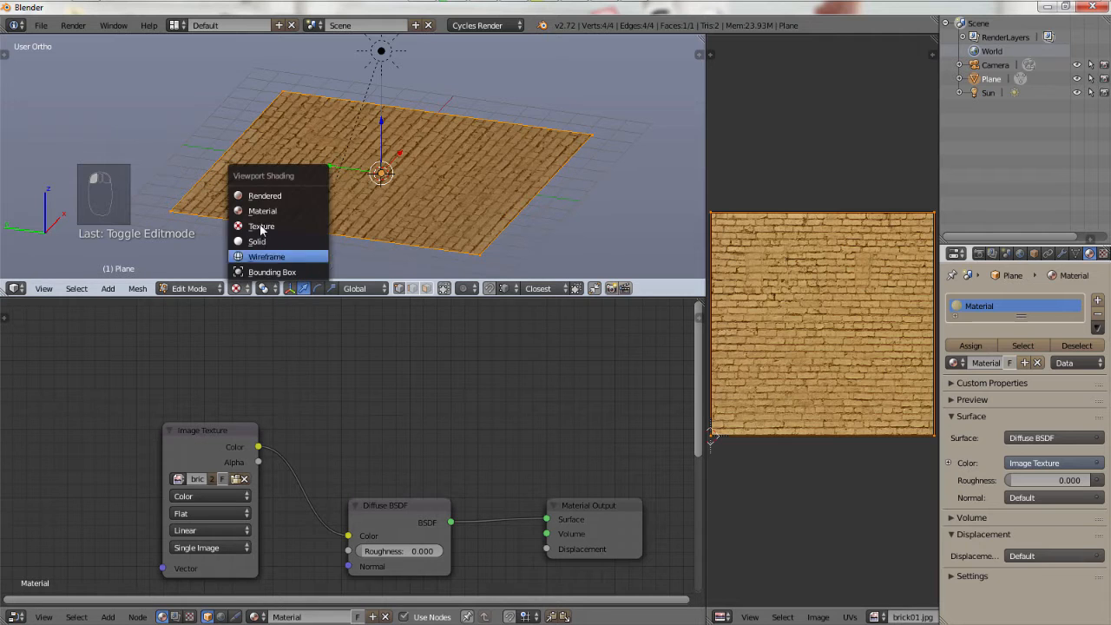
left_click(266, 211)
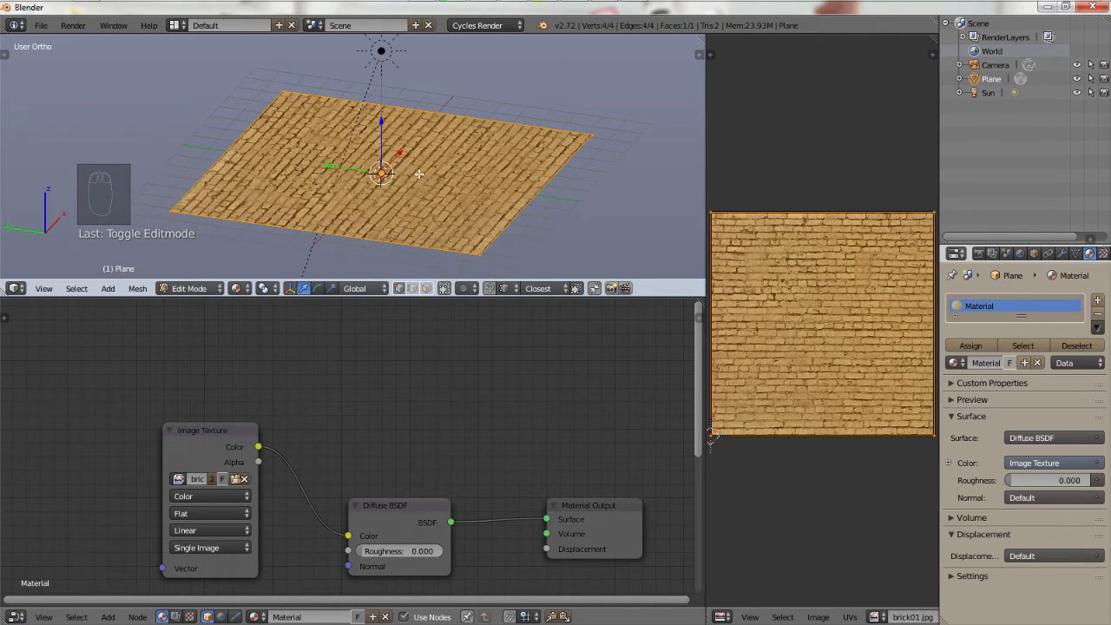
Render the brick-textured plane from the camera and return to the material's node setup.
key("F12")
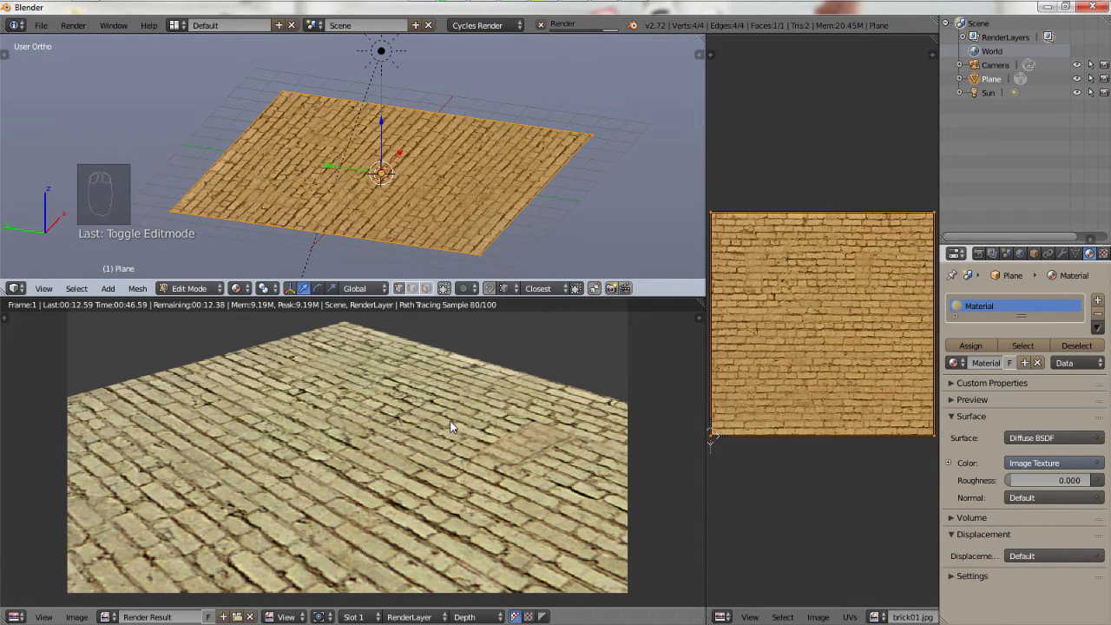
key("Escape")
key("F11")
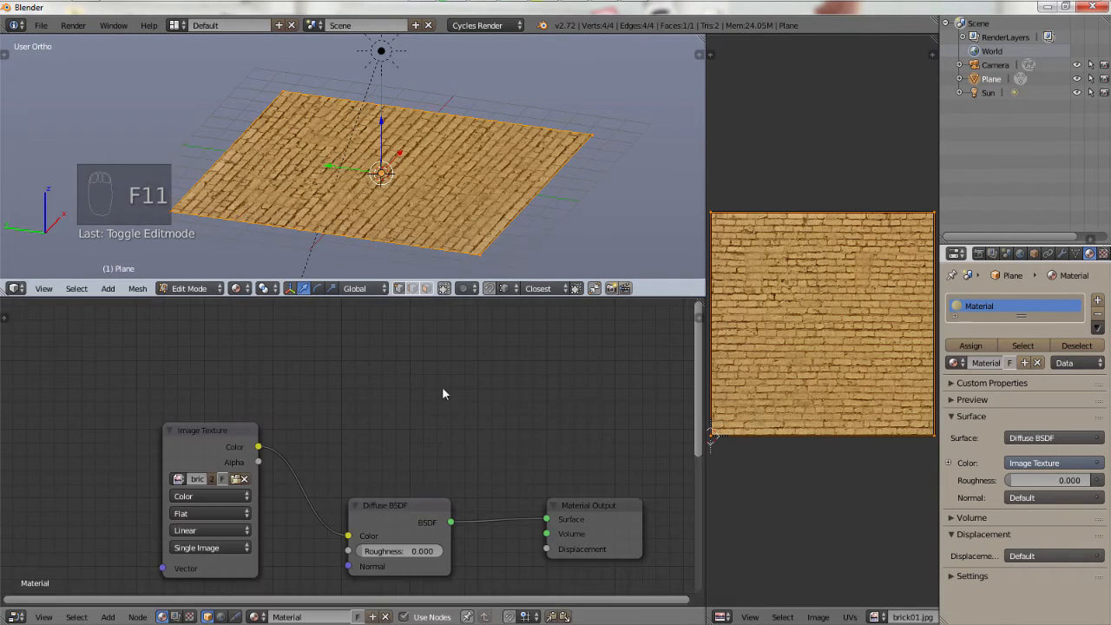
Switch to the brick texture folder in Windows Explorer, view brick01.jpg in the photo viewer and close it.
mouse_move(482, 8)
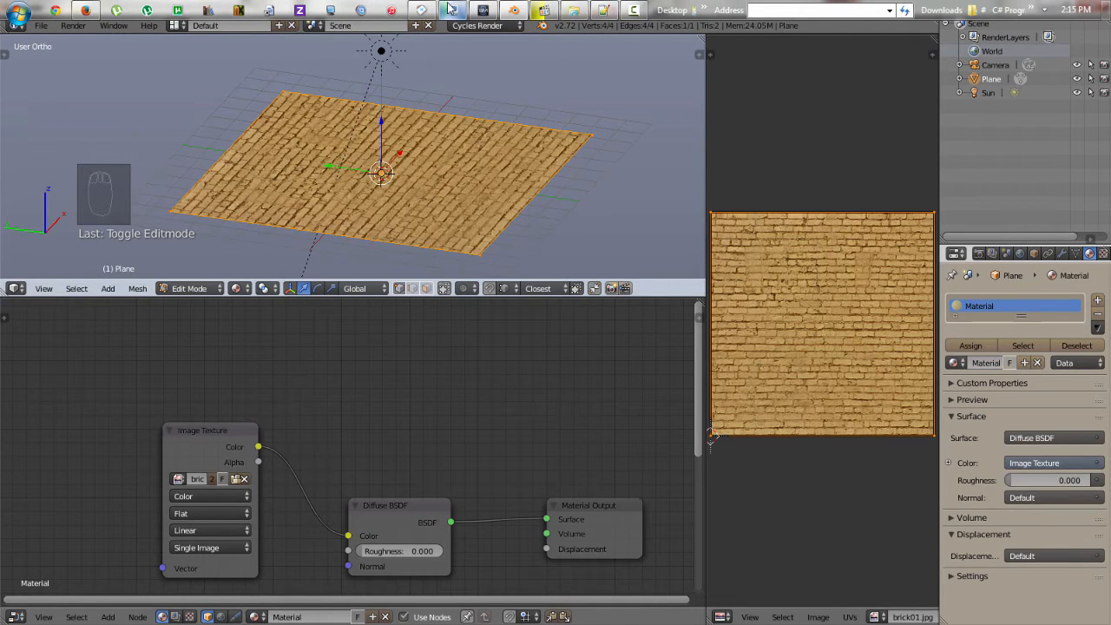
left_click(573, 10)
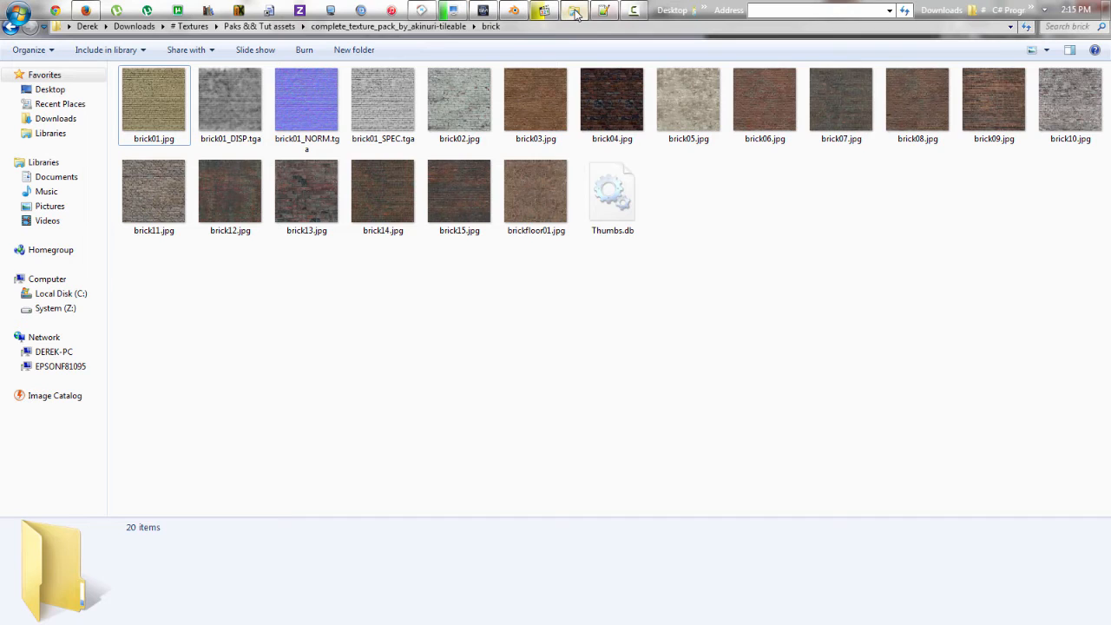
left_click(146, 109)
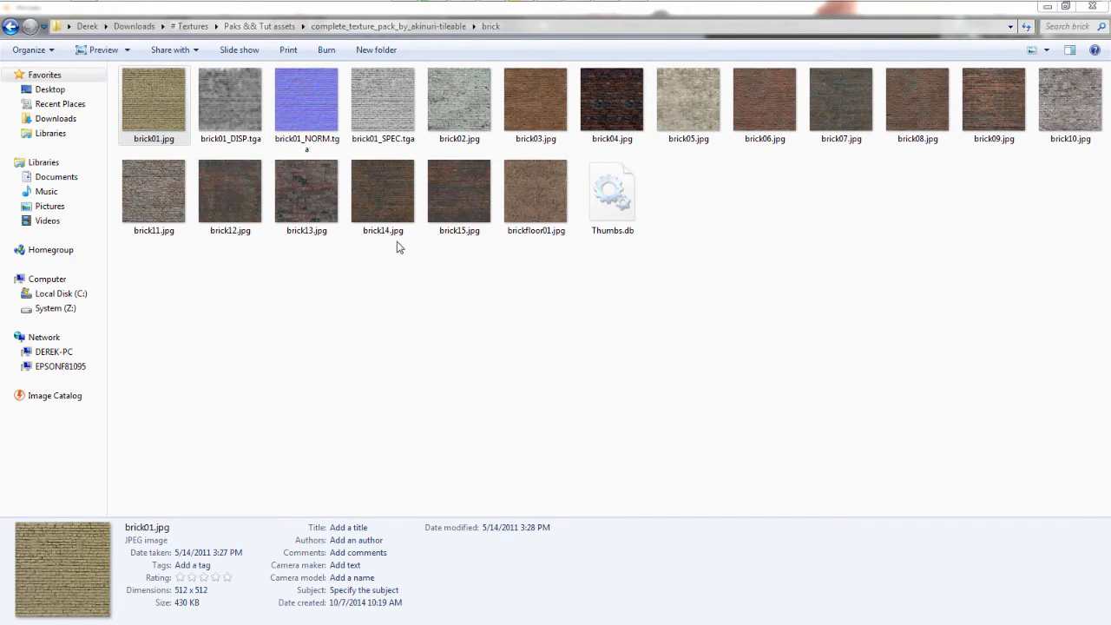
scroll(549, 410, "up", 3)
scroll(548, 410, "down", 3)
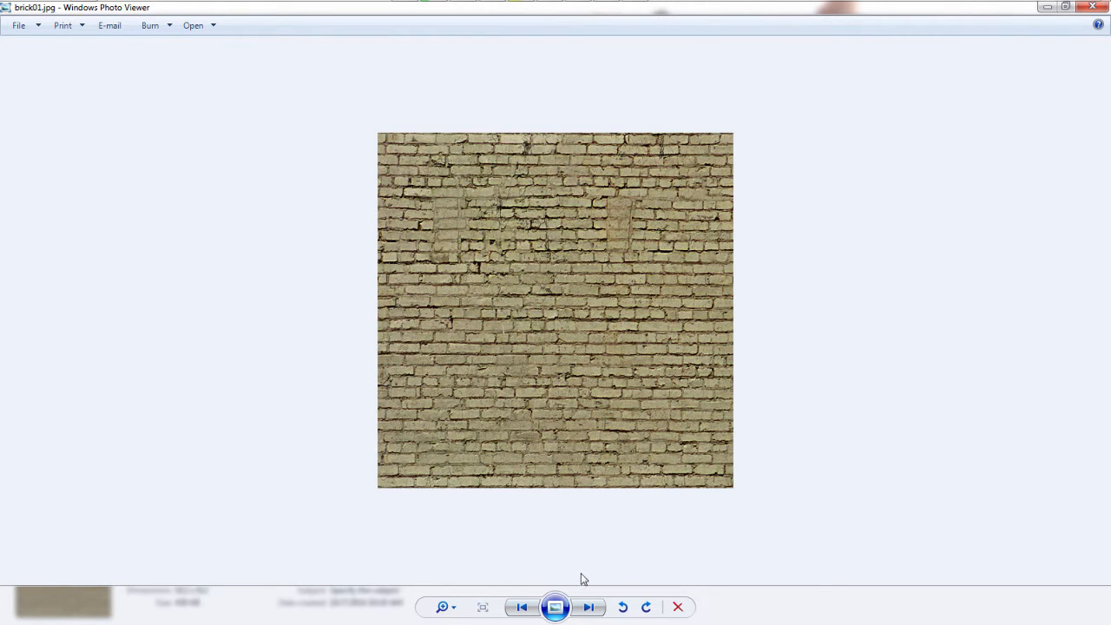
key("alt+F4")
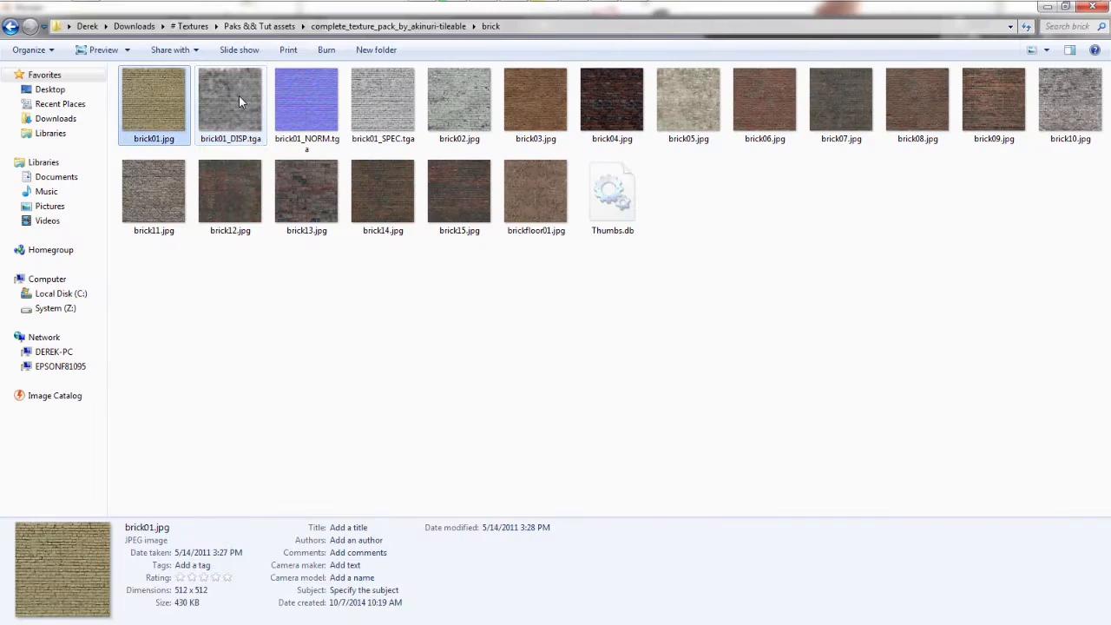
Open the displacement map brick01_DISP.tga from the texture folder in Photoshop.
left_click(238, 95)
right_click(239, 95)
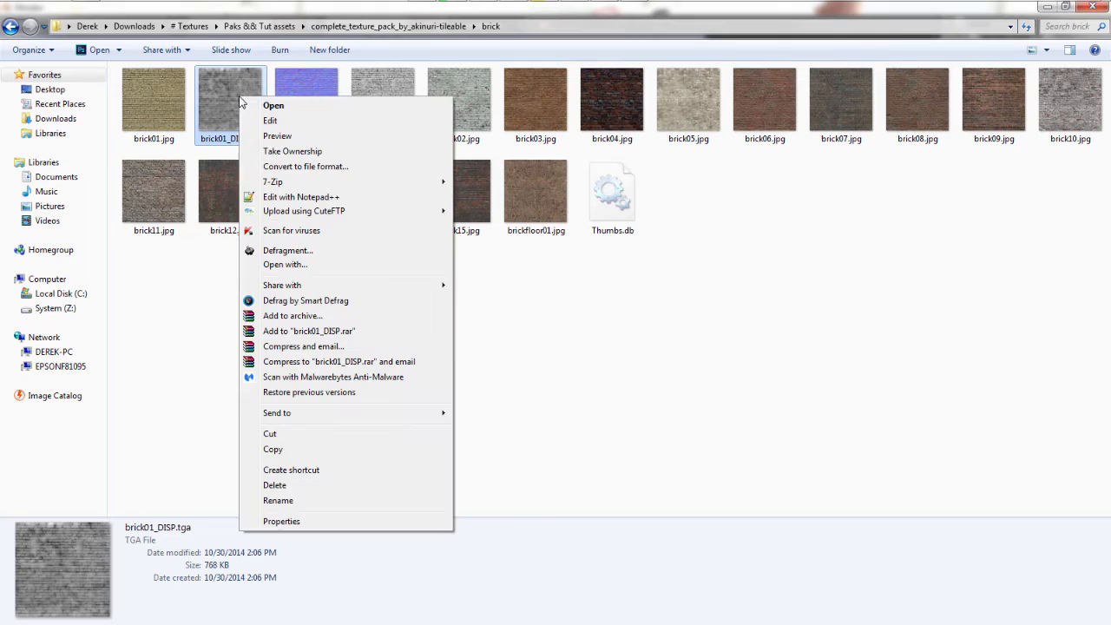
left_click(284, 137)
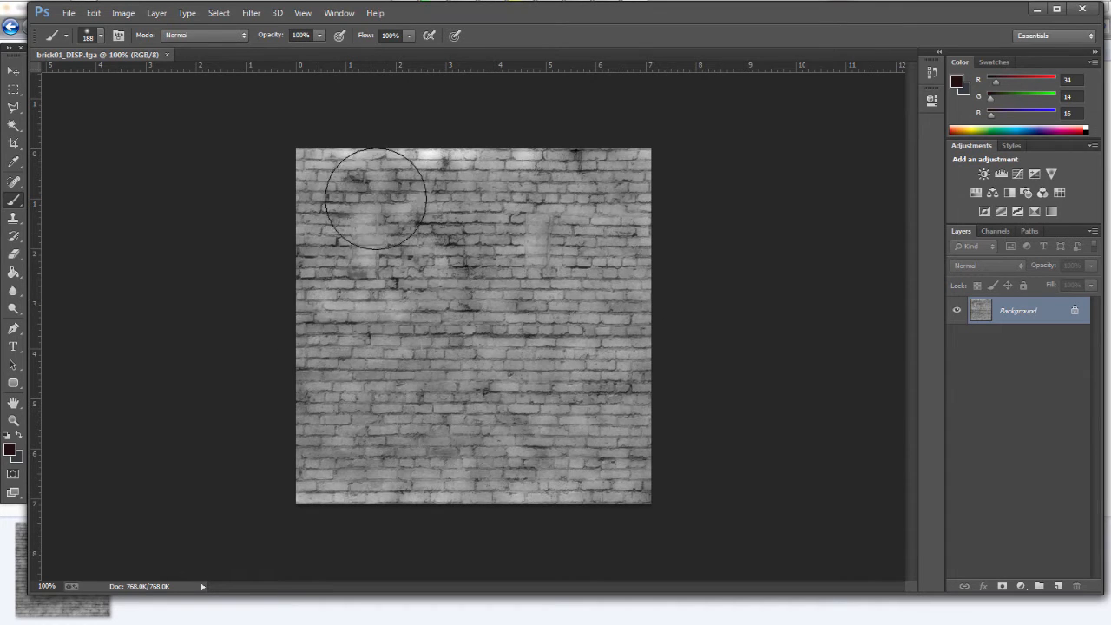
Place the normal map brick01_NORM.tga from the texture folder as a layer in the open brick01_DISP.tga document.
left_click(7, 539)
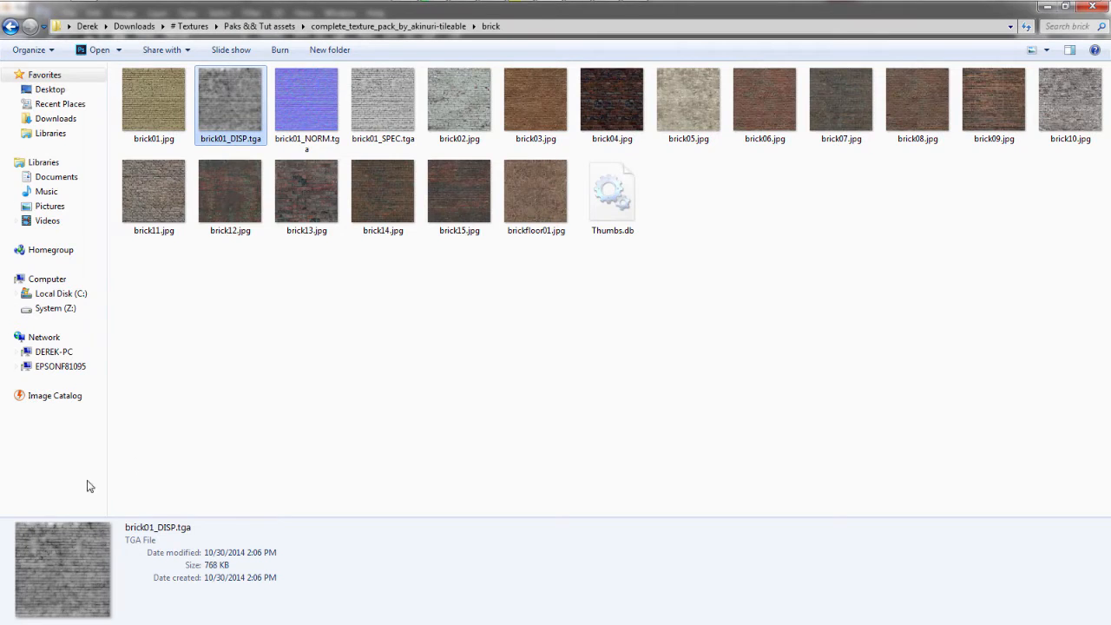
left_click(317, 95)
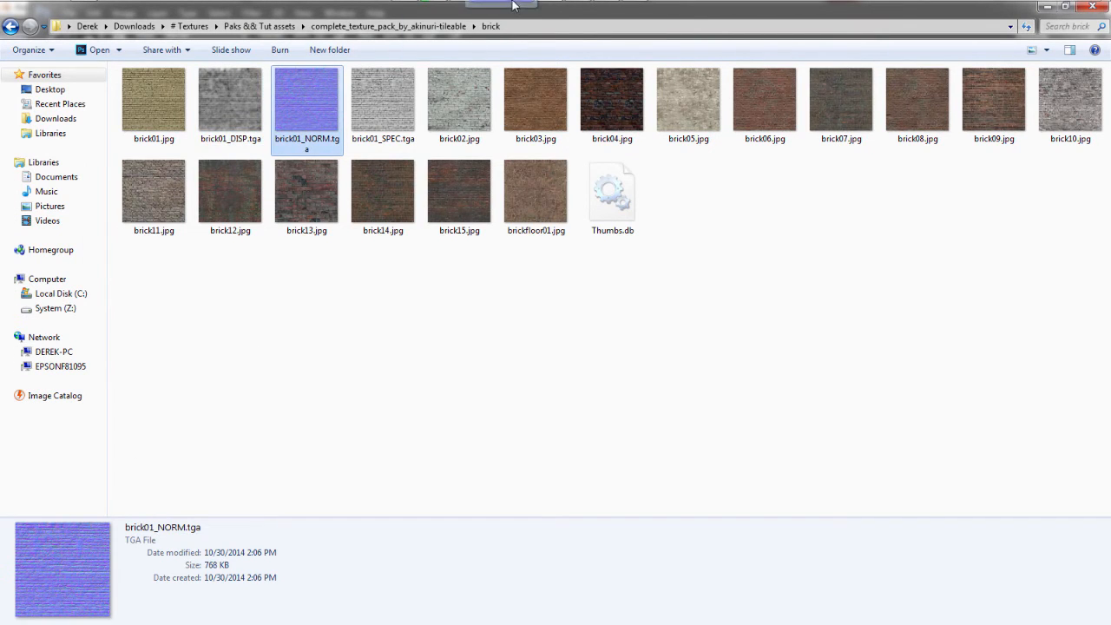
left_click(633, 10)
left_click_drag(560, 189, 538, 218)
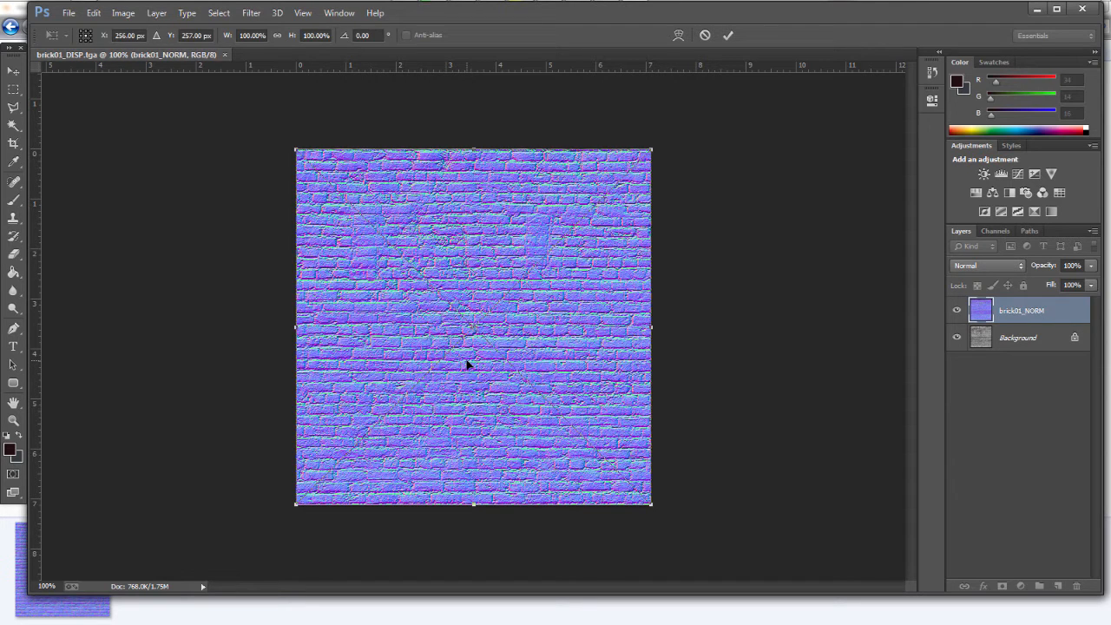
Place the specular map brick01_SPEC.tga as a top layer in the brick01_DISP.tga document, leaving the smart object unrasterized.
left_click(8, 547)
left_click(383, 109)
left_click_drag(386, 94, 340, 302)
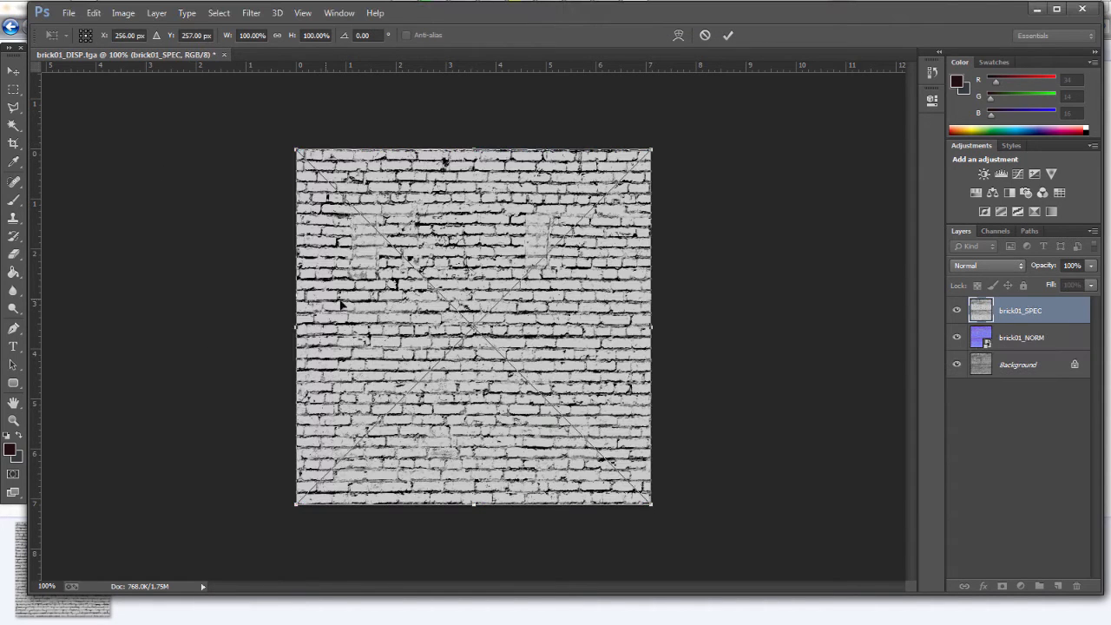
left_click(734, 34)
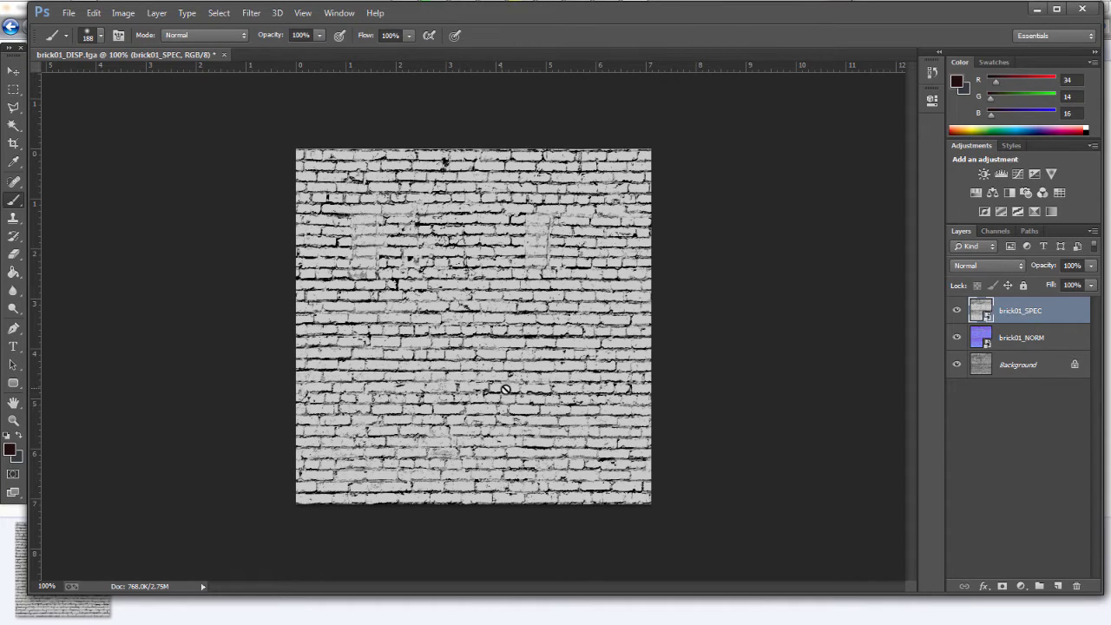
left_click(735, 361)
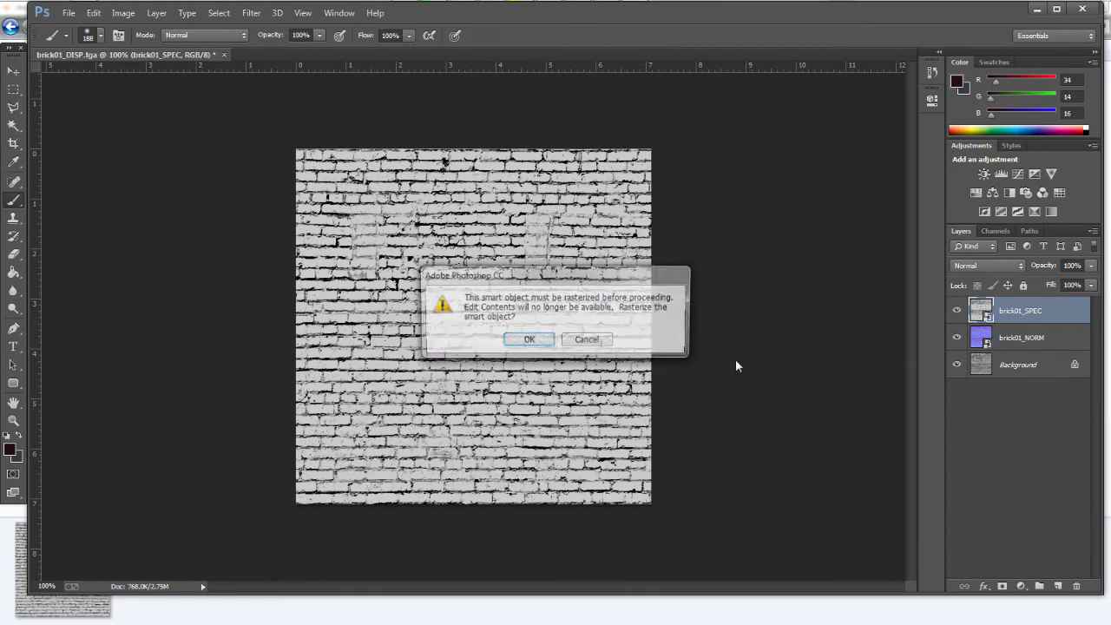
left_click(592, 345)
left_click(574, 342)
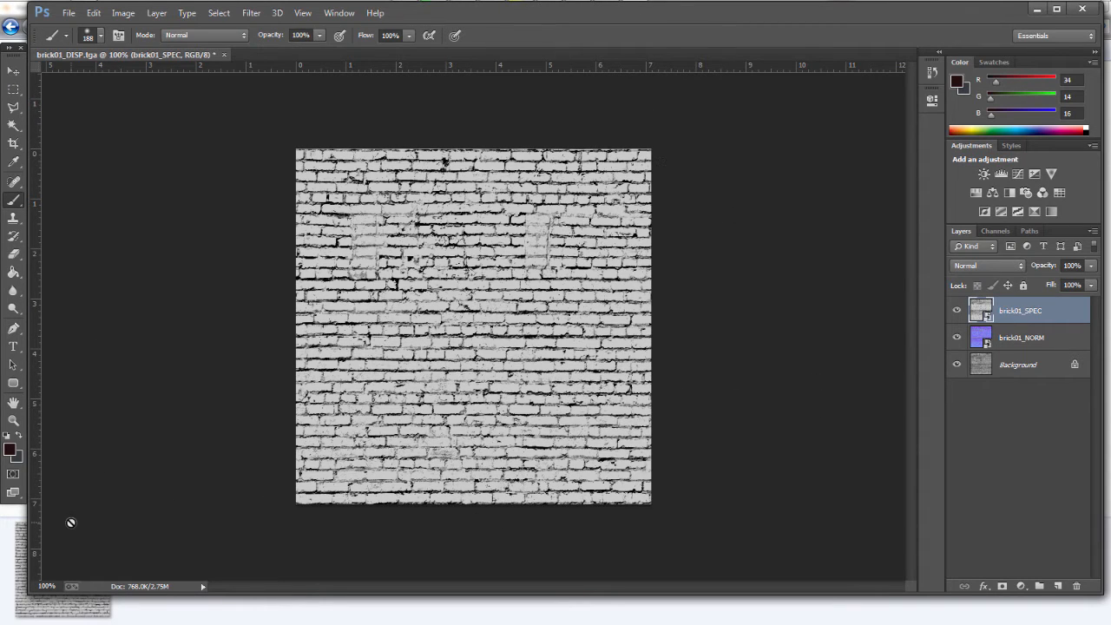
Return to the brick texture folder, select brick01_SPEC.tga and switch back to Blender.
left_click(14, 518)
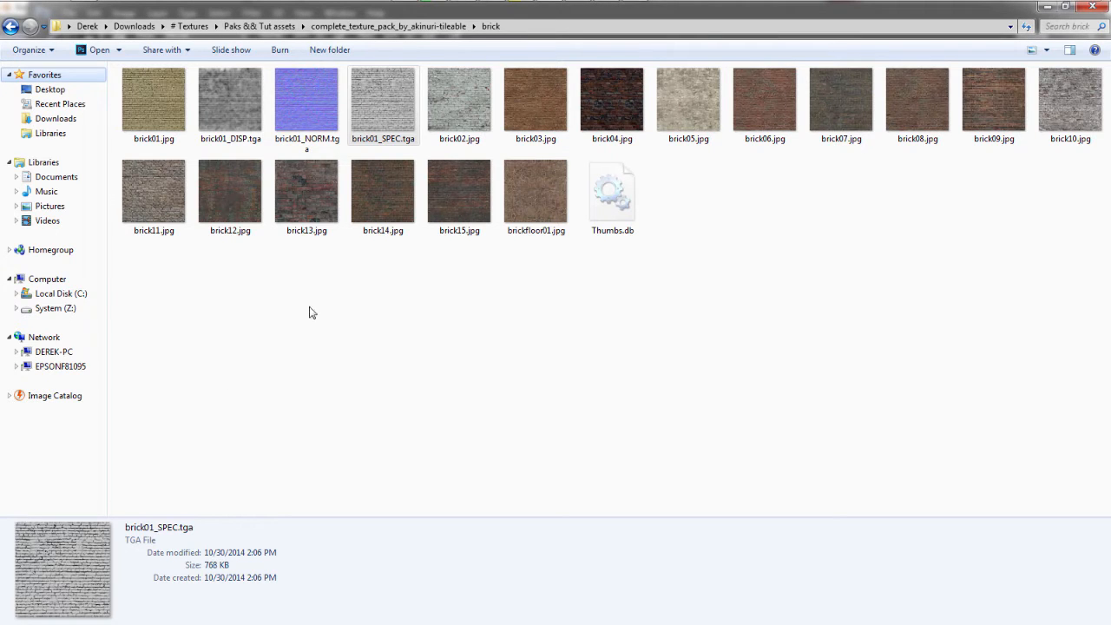
left_click(386, 97)
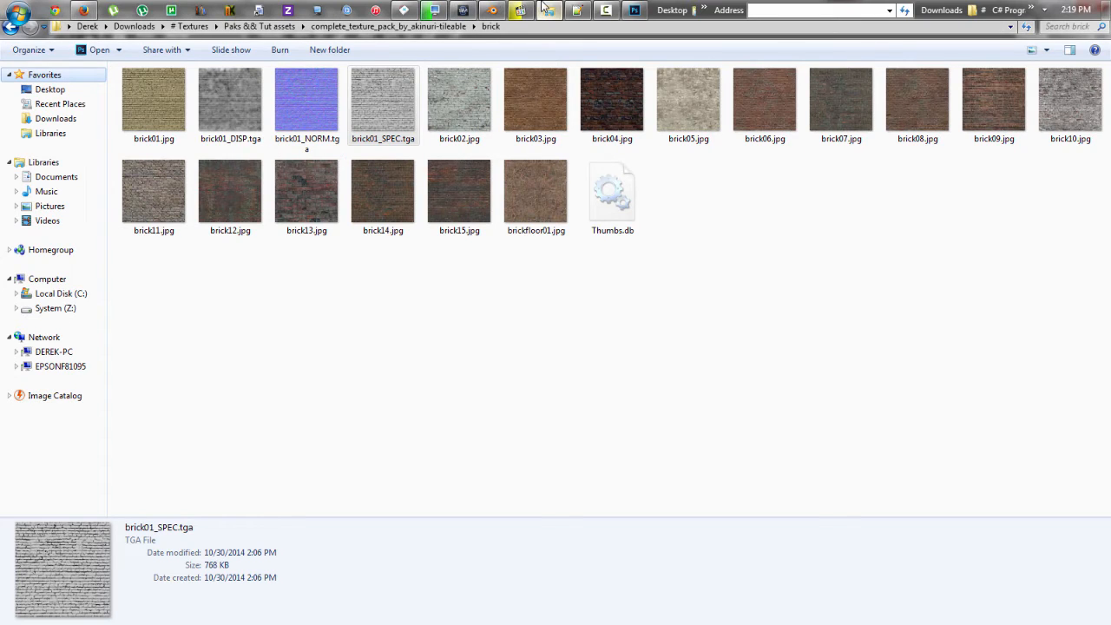
left_click(491, 9)
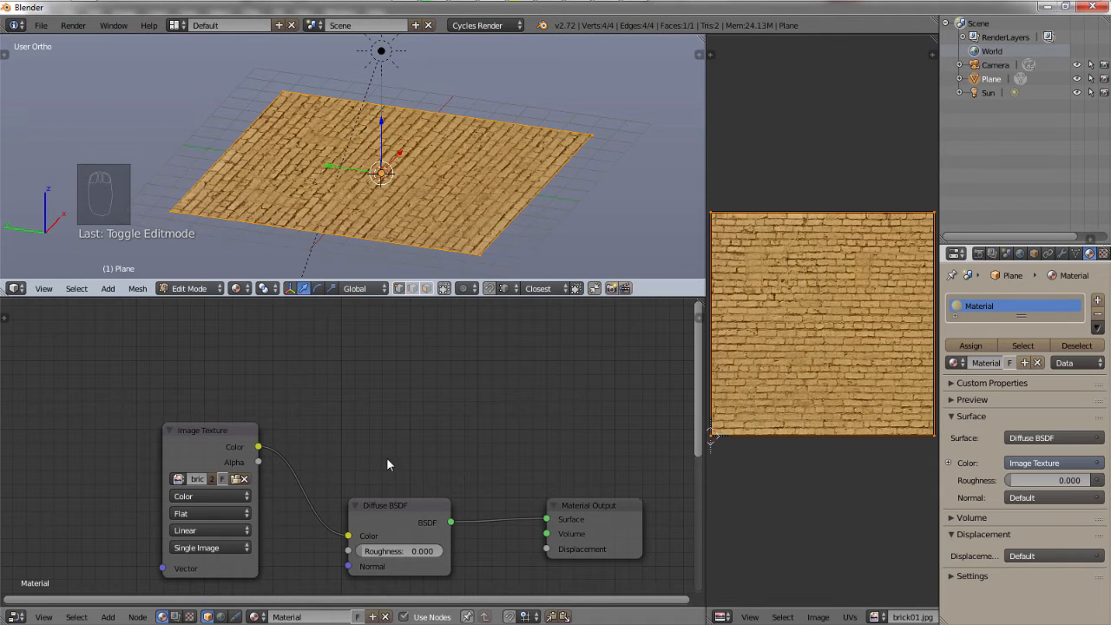
Show the render result, choose render Slot 8 and render the brick plane into it, stopping the render early.
key("F11")
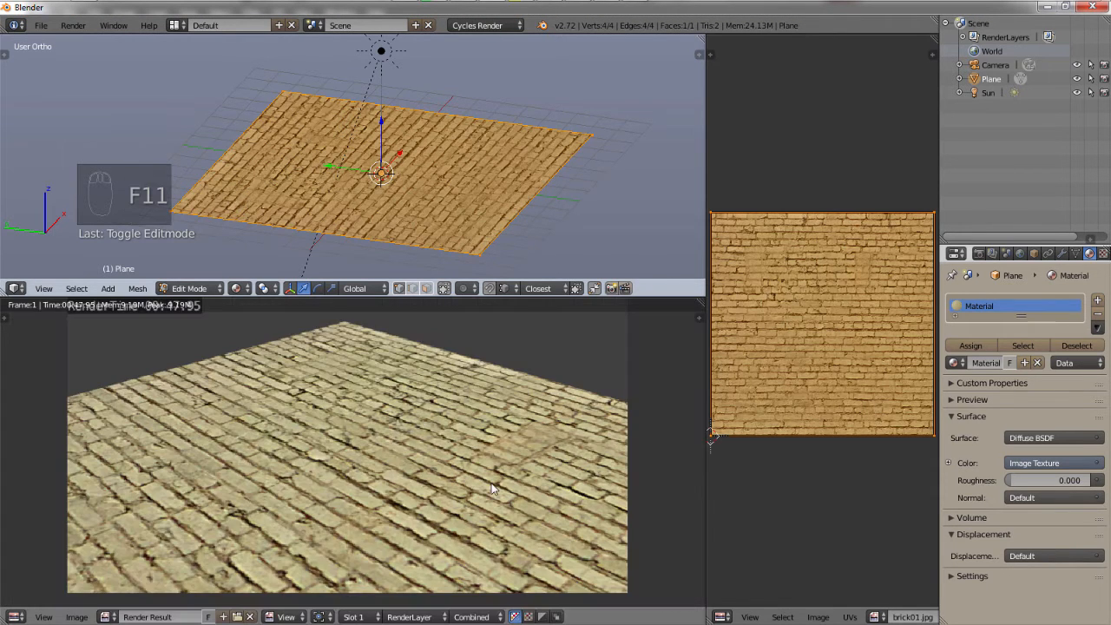
left_click(360, 615)
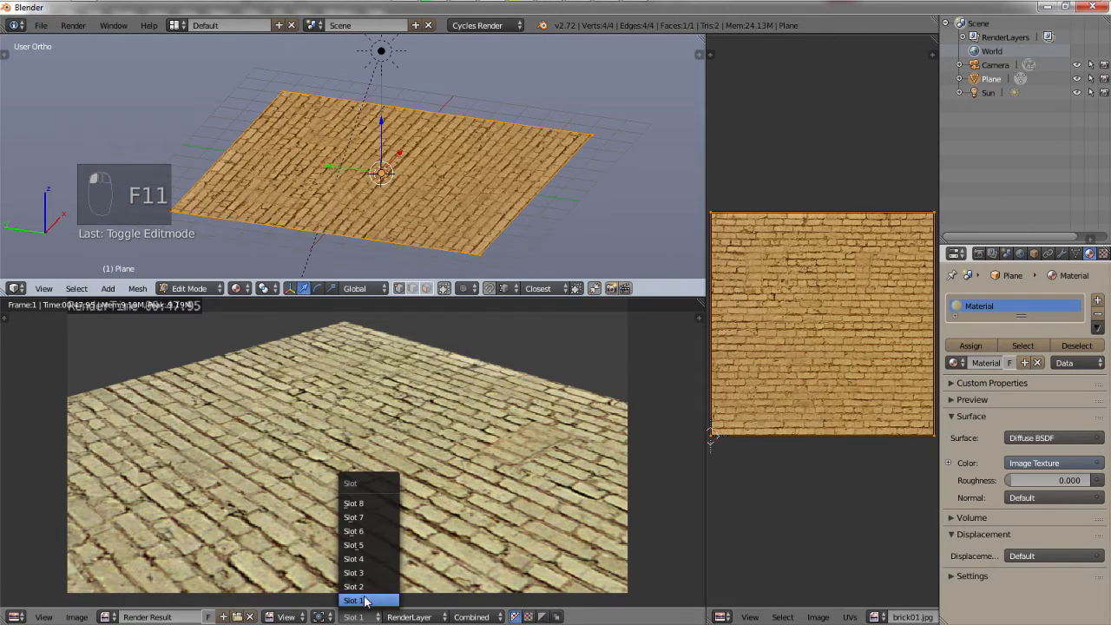
left_click(372, 504)
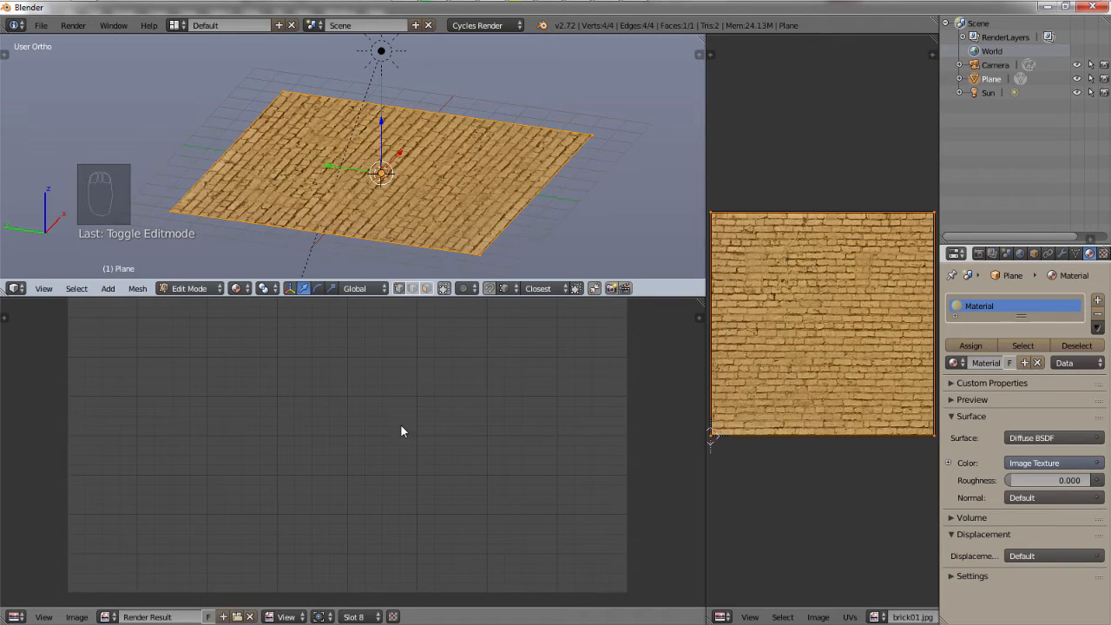
key("F12")
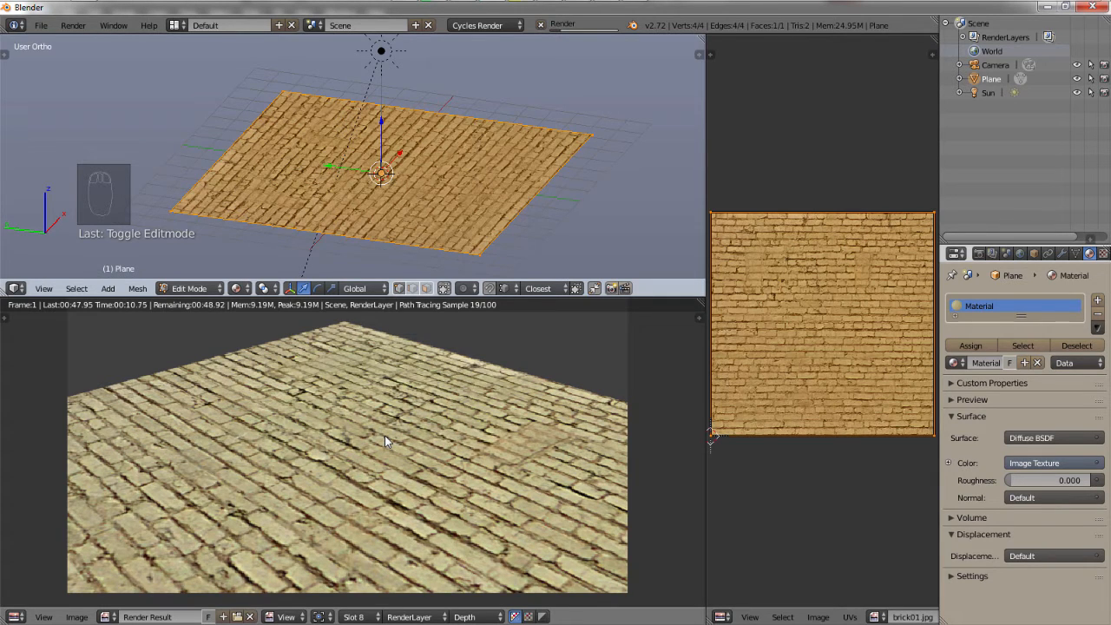
key("Escape")
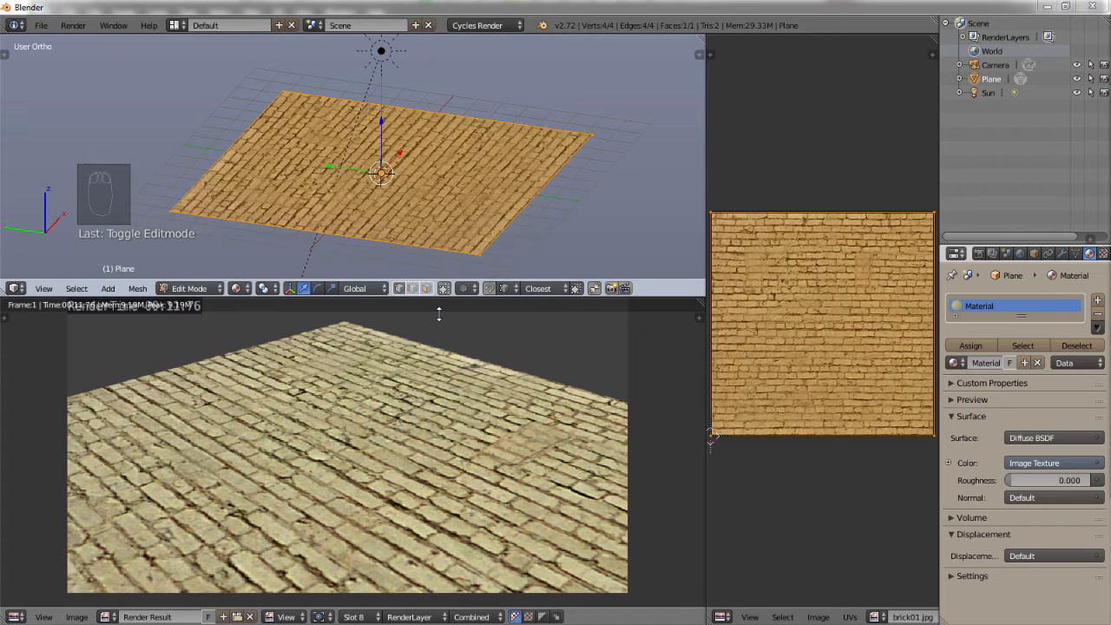
Change the render area to the Node Editor and add a second Image Texture node directly below the existing one.
left_click(15, 616)
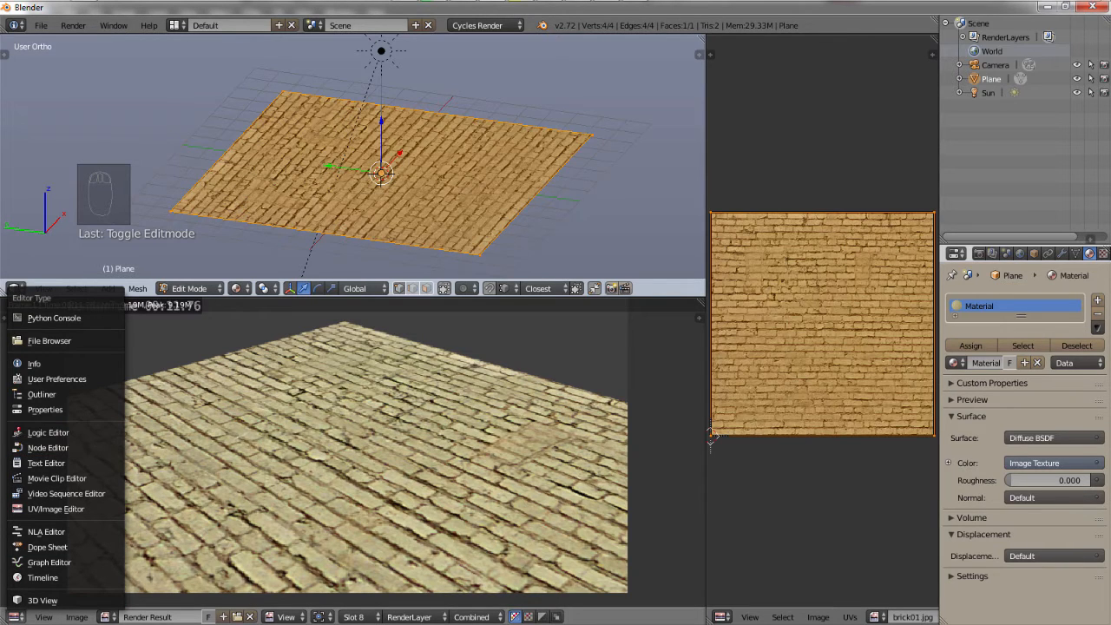
left_click(48, 447)
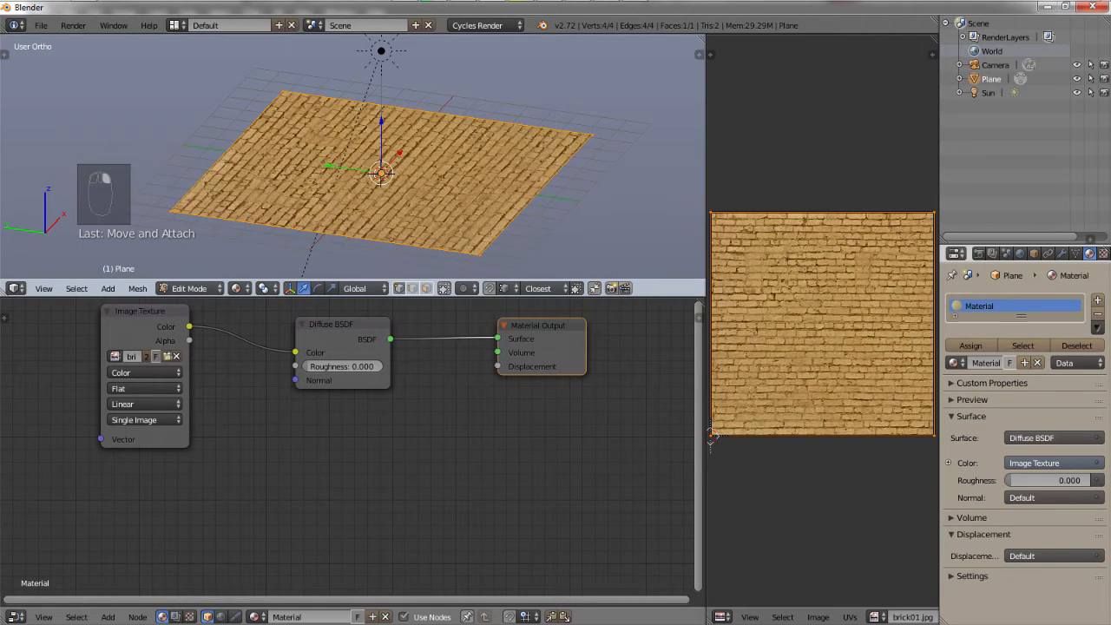
key("shift")
key("shift+a")
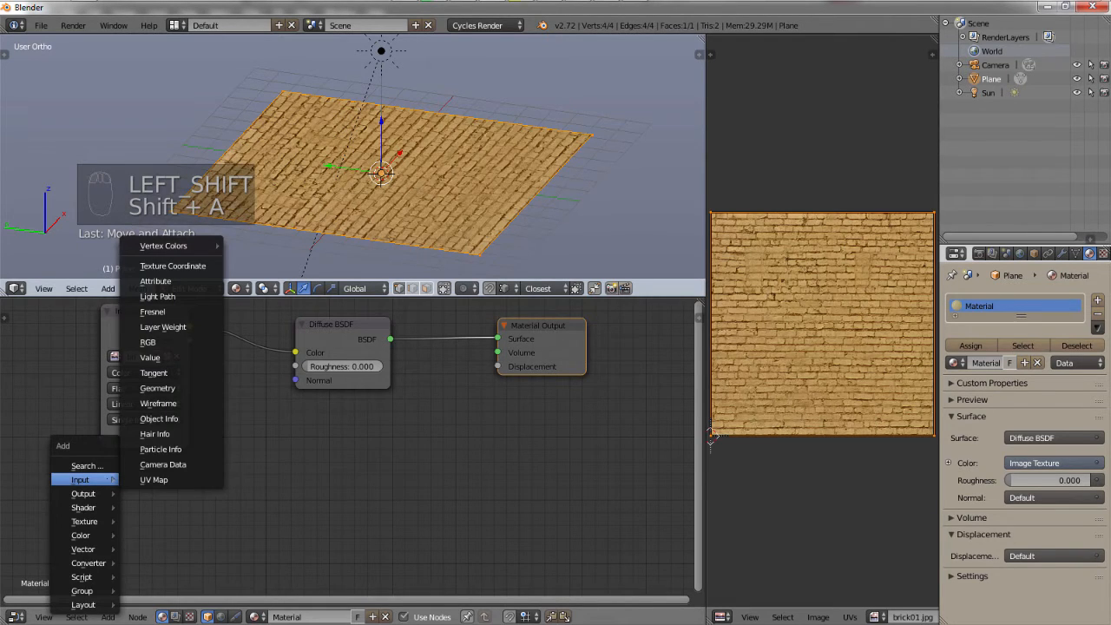
mouse_move(113, 521)
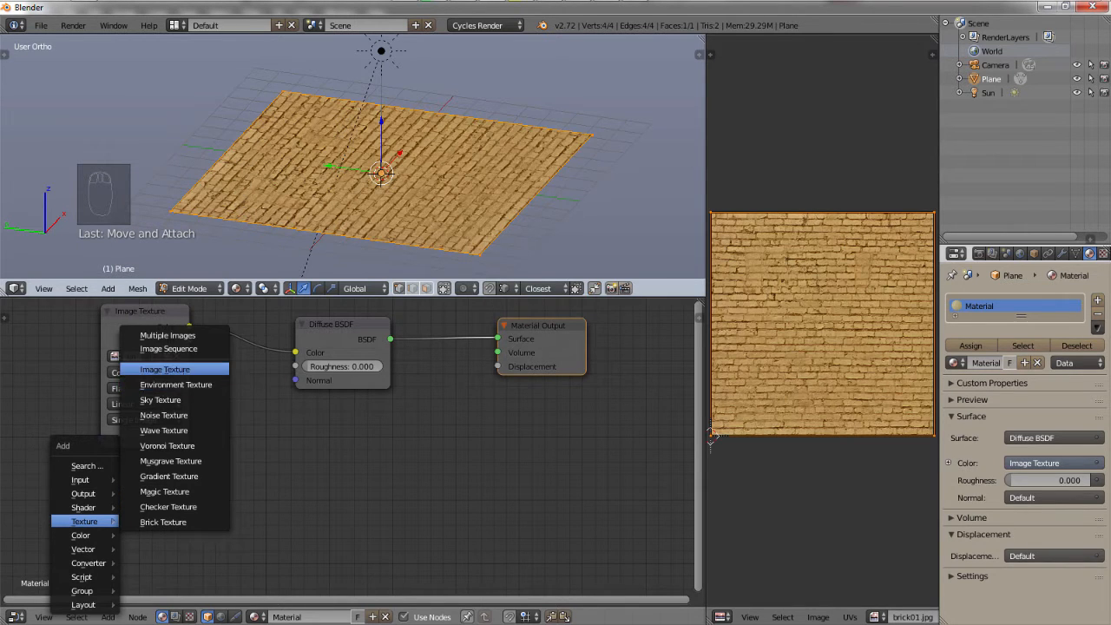
left_click(165, 369)
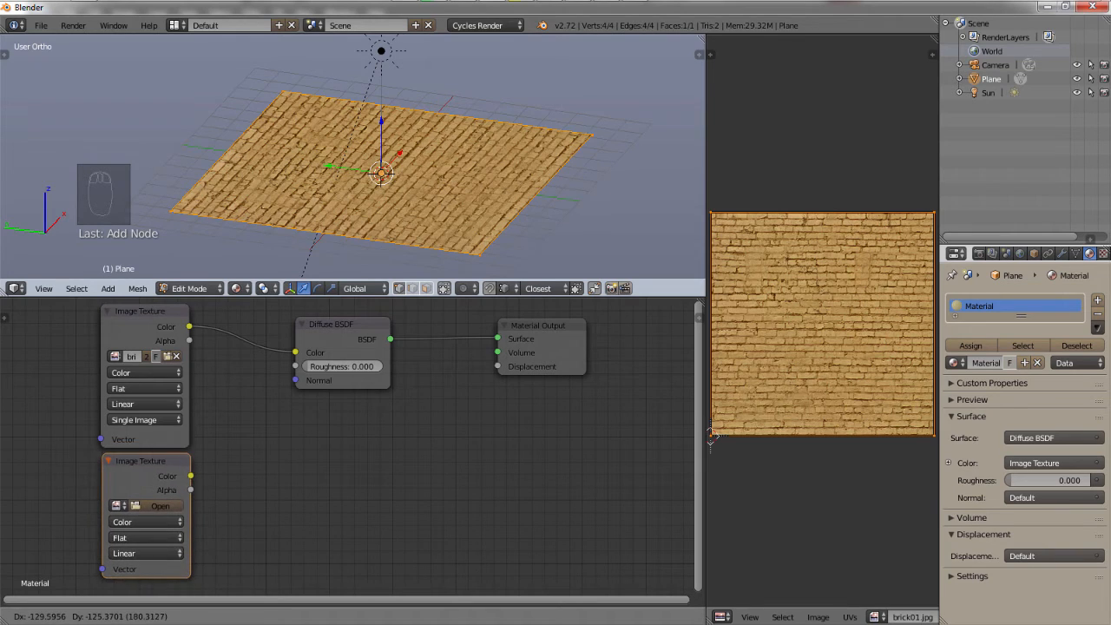
left_click(103, 458)
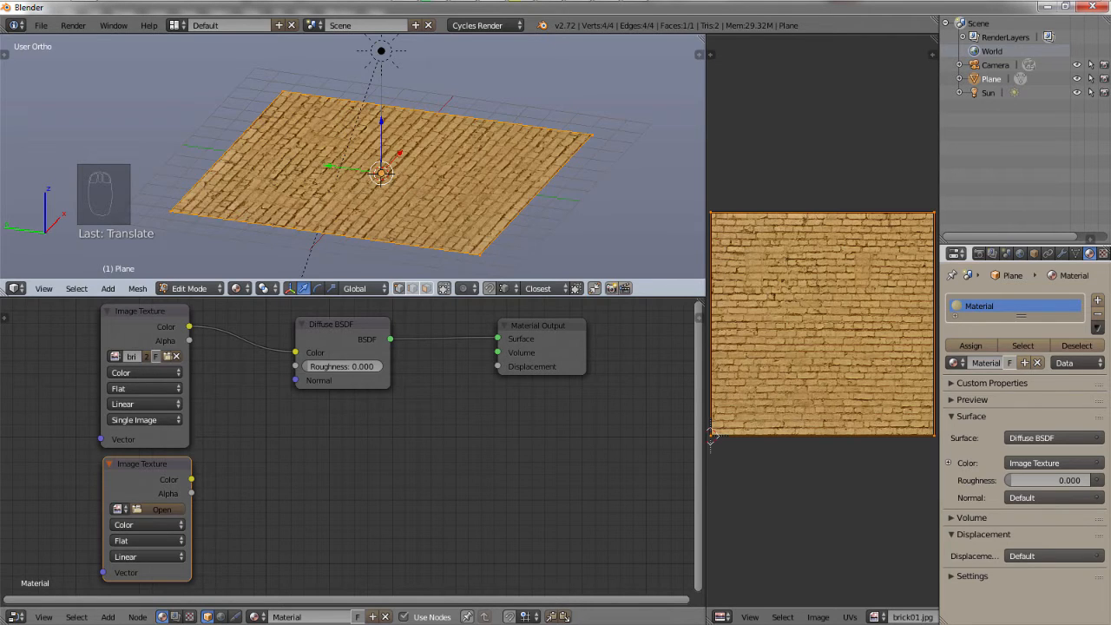
Load brick01_NORM.tga from the recent brick folder into the second Image Texture node.
left_click(161, 509)
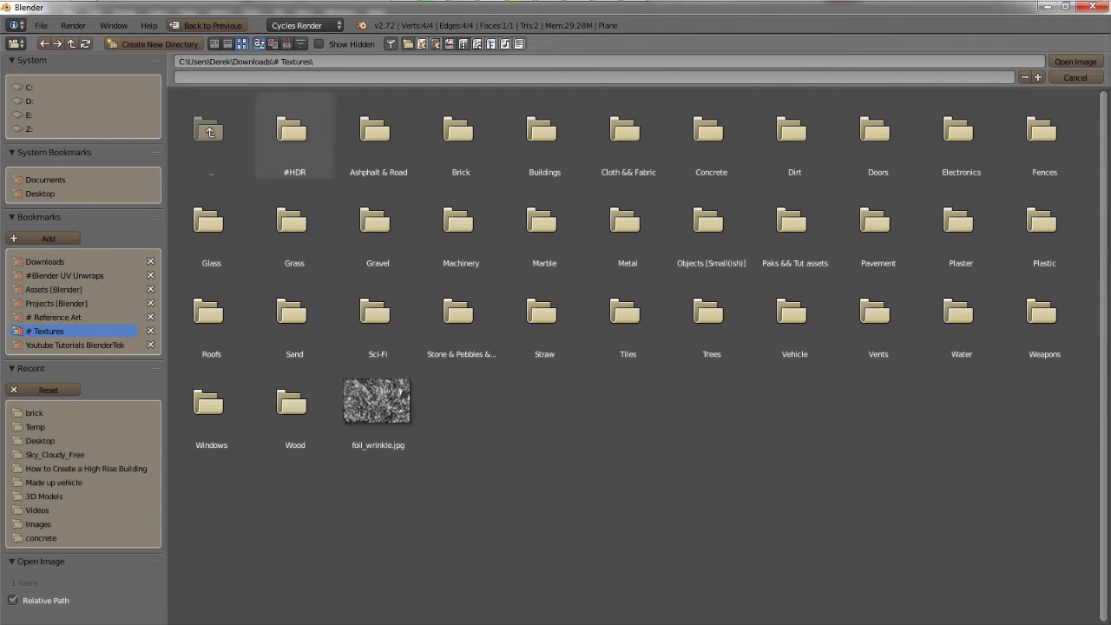
left_click(460, 130)
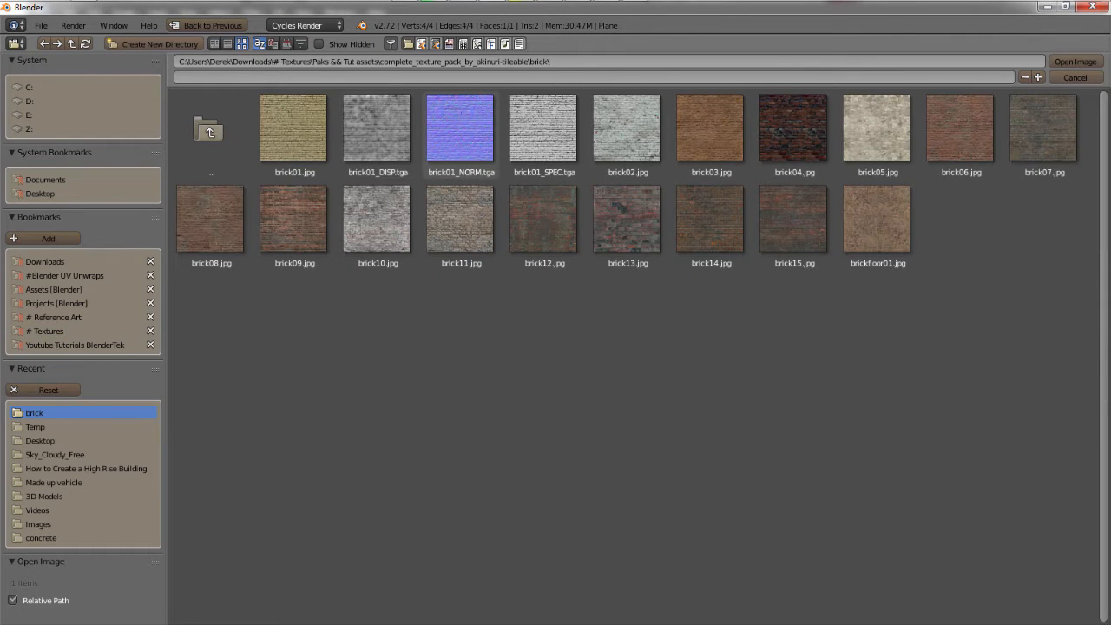
double_click(460, 130)
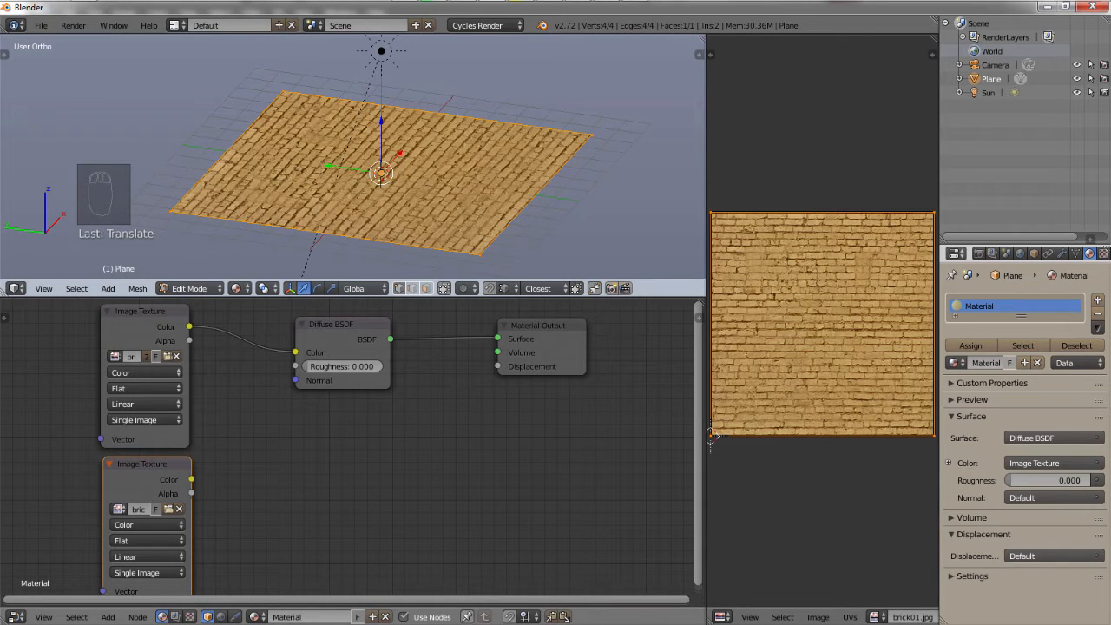
Preview brick01_NORM.tga on the plane's UV layout in the UV/Image Editor and switch back to brick01.jpg.
left_click(877, 616)
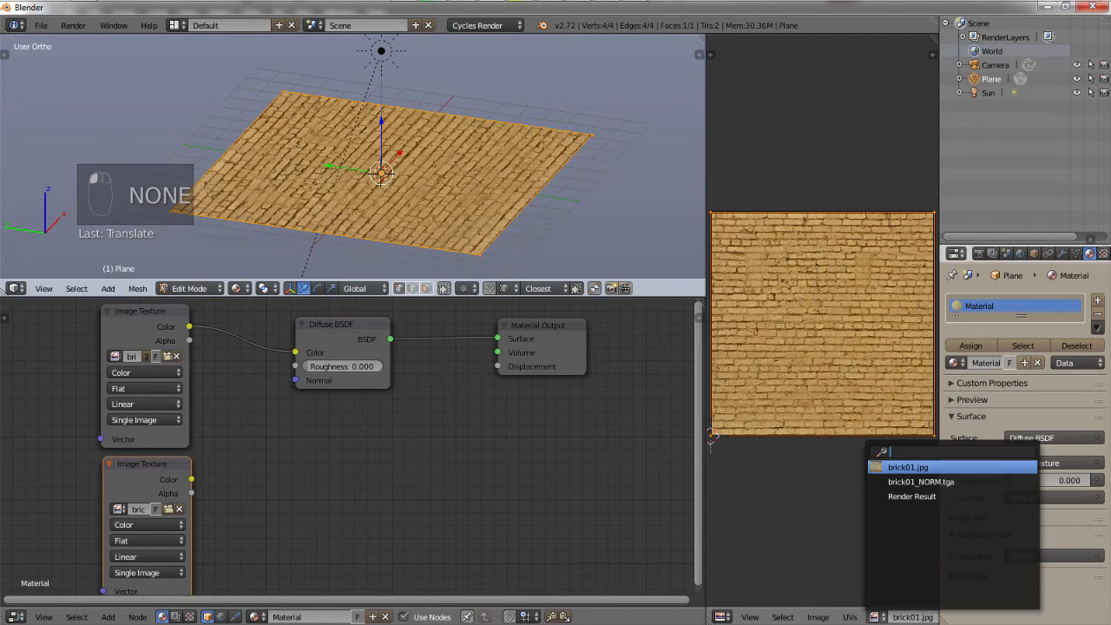
left_click(915, 482)
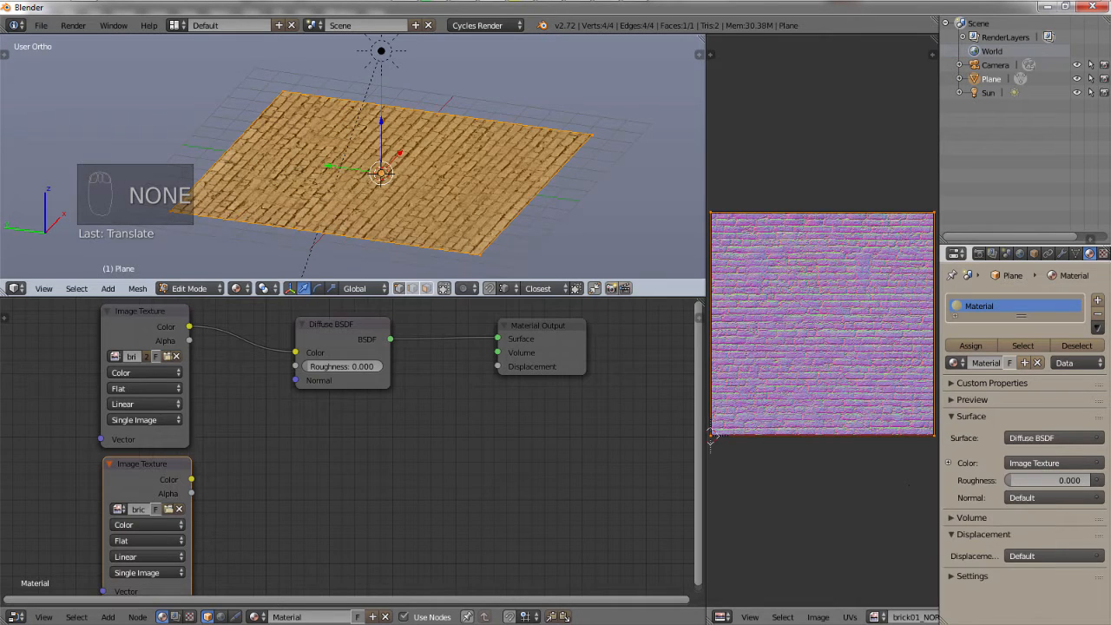
left_click(878, 616)
left_click(907, 467)
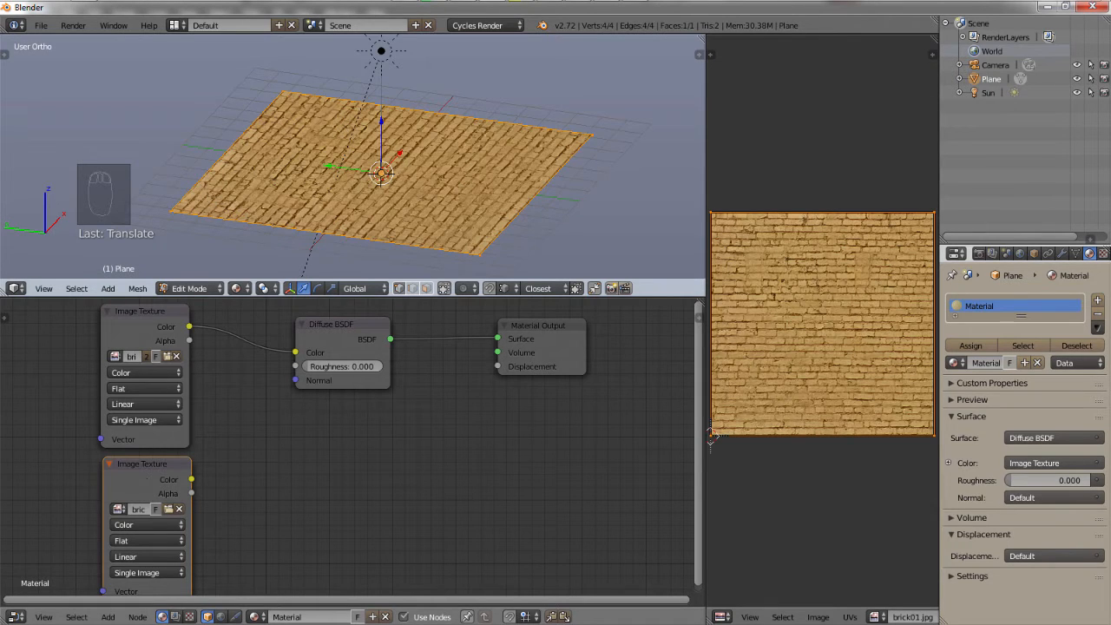
Align the second Image Texture node under the first and add a Normal Map node beside it.
left_click_drag(146, 478, 144, 478)
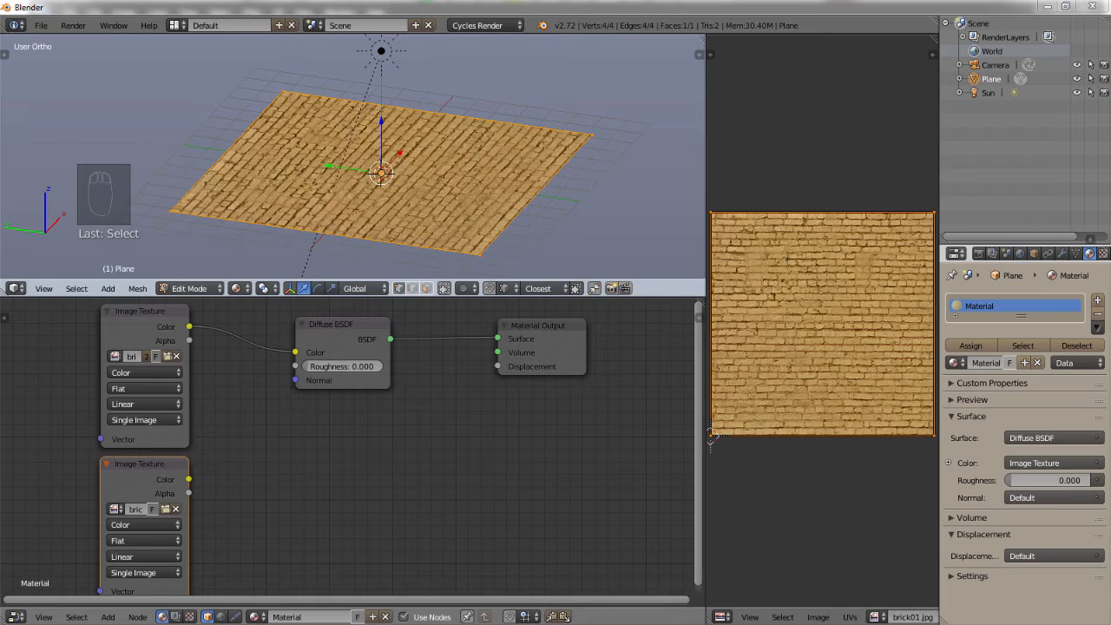
key("shift+a")
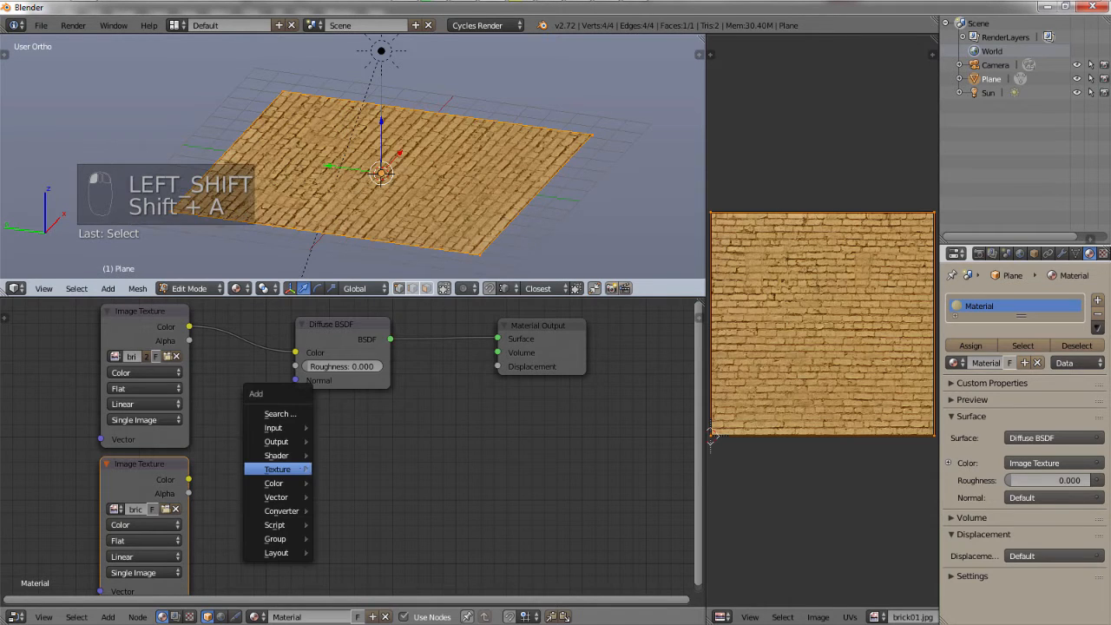
mouse_move(276, 496)
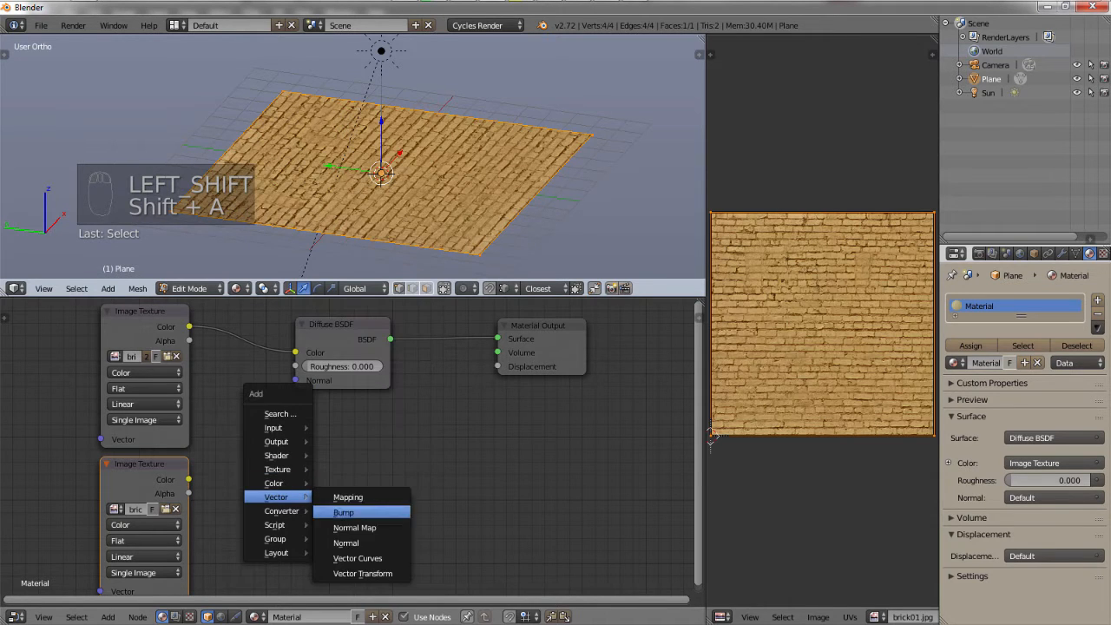
left_click(356, 527)
left_click(250, 474)
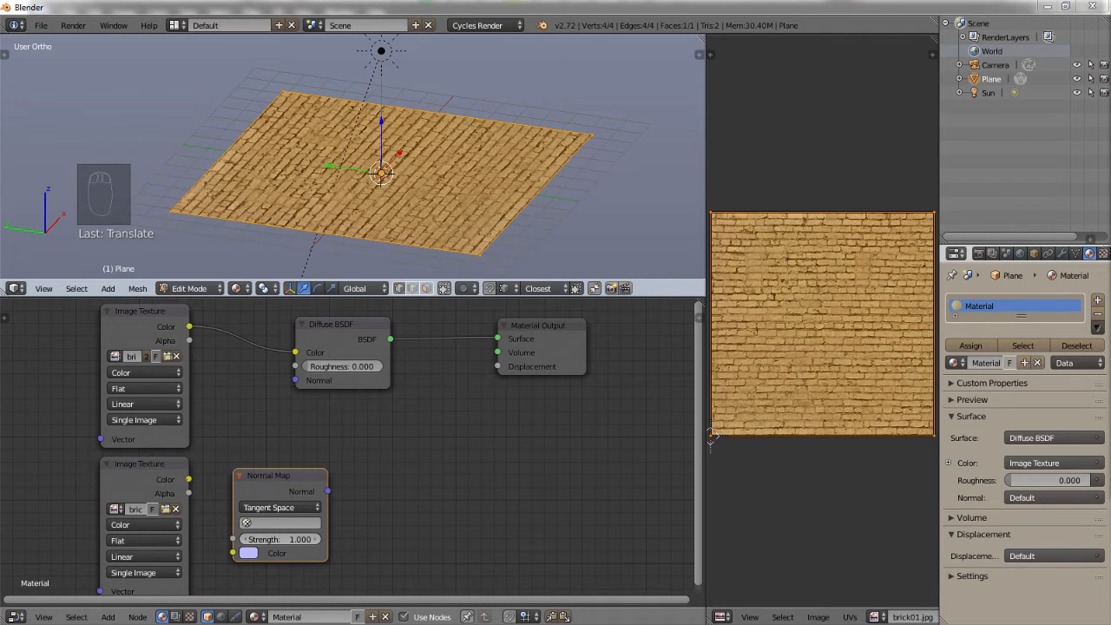
Link the second Image Texture's Color to the Normal Map's Color, and its Normal output to the Material Output's Displacement.
left_click_drag(188, 479, 232, 552)
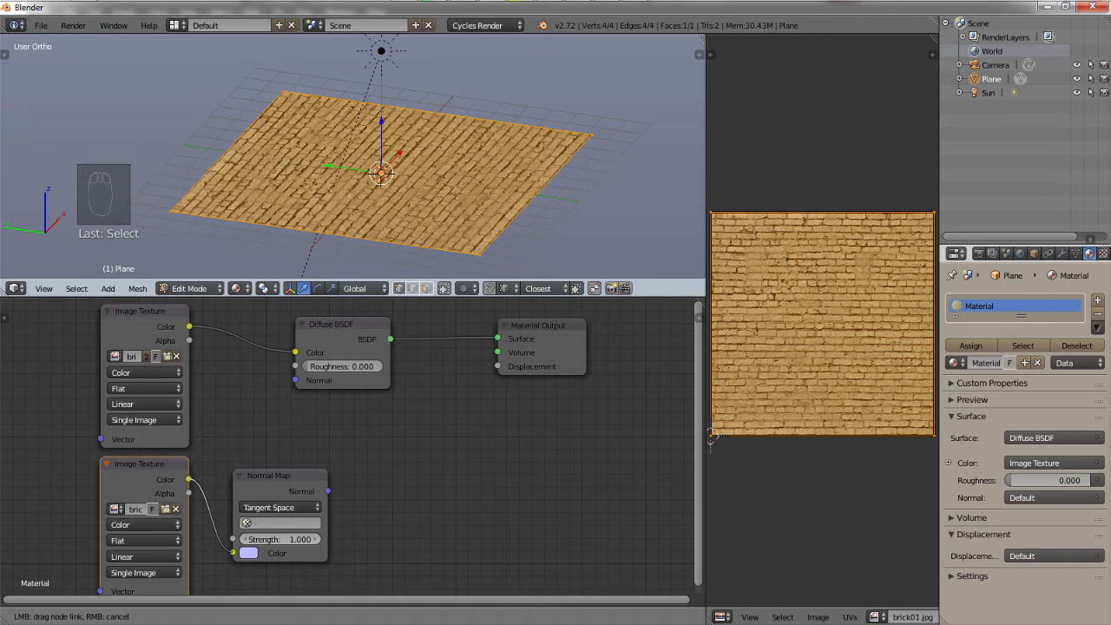
left_click_drag(233, 552, 232, 552)
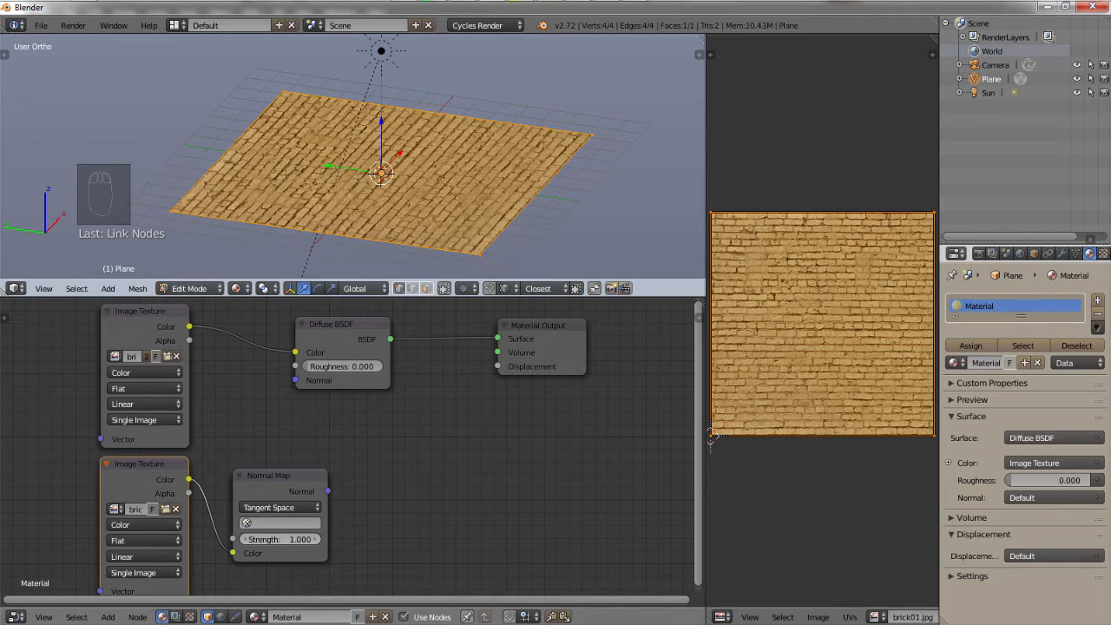
left_click_drag(328, 491, 498, 366)
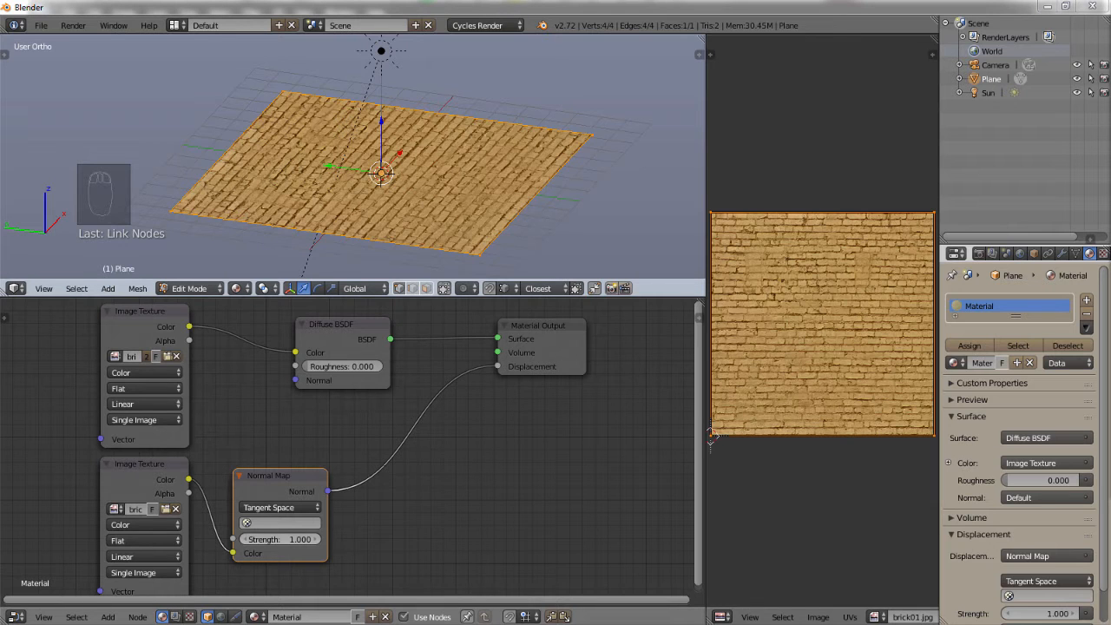
Render the brick plane into Slot 7 with the normal map linked and inspect the bricks up close.
key("F12")
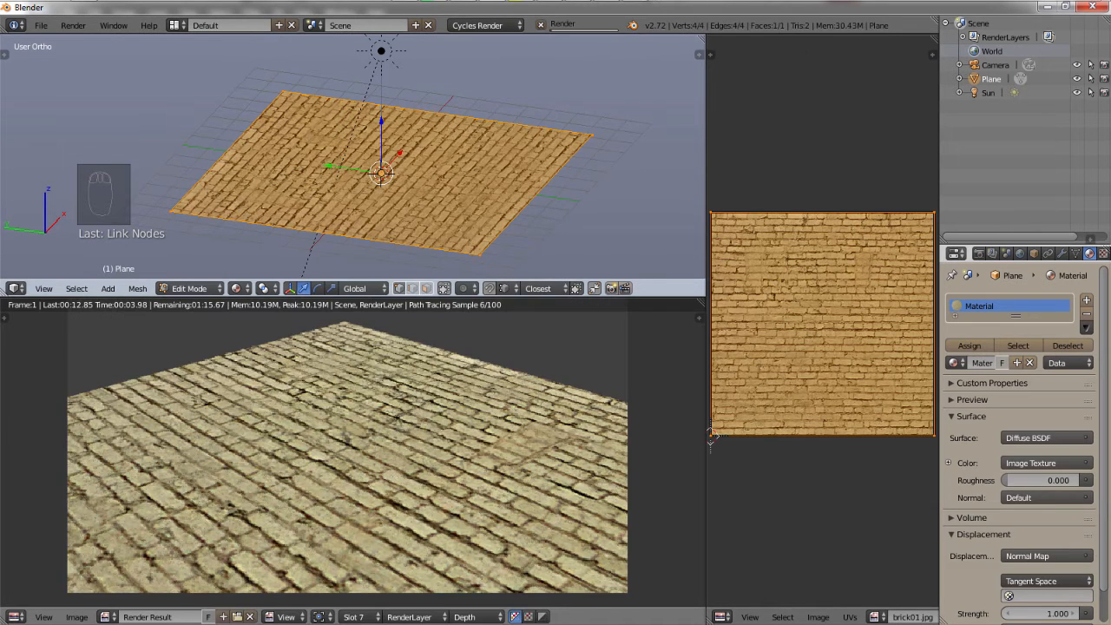
scroll(353, 452, "up", 4)
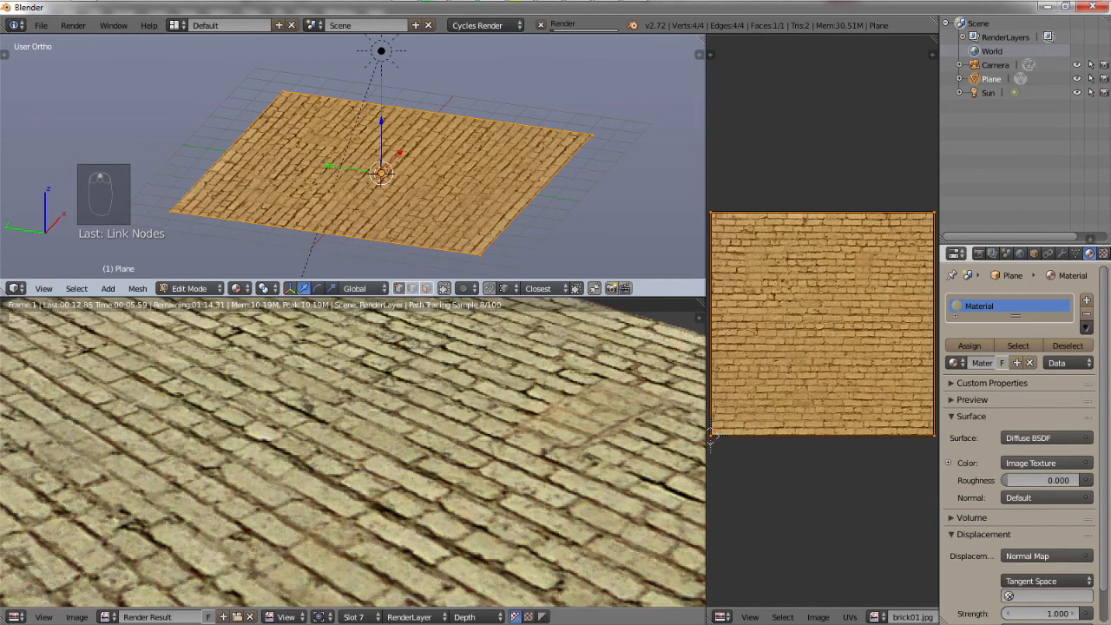
key("Home")
scroll(495, 482, "up", 1)
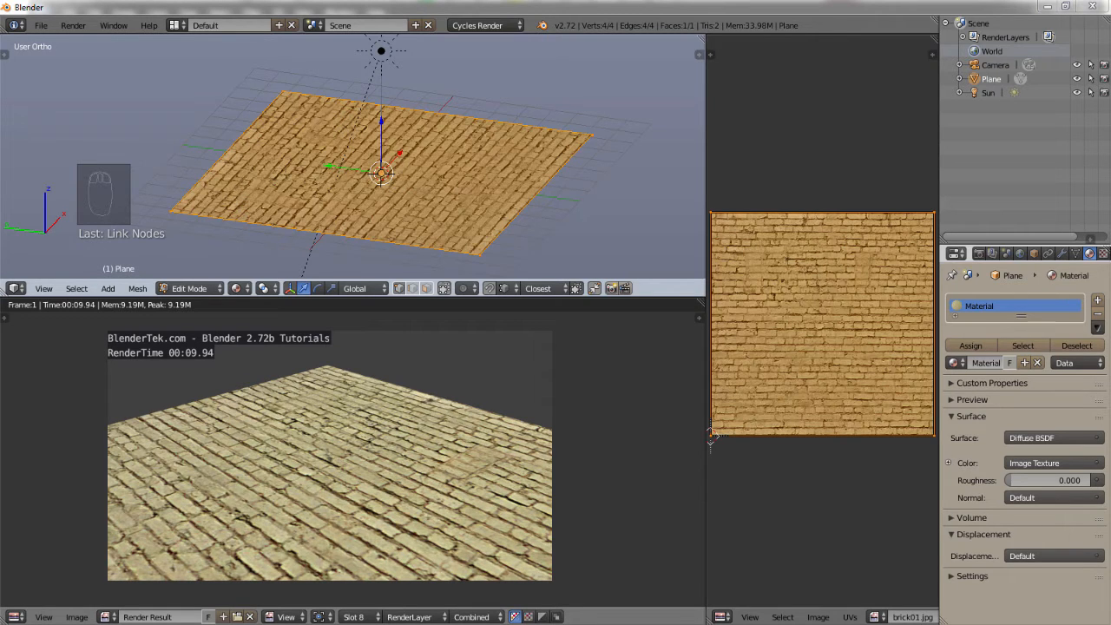
Compare the close-up brick renders in Slot 8 and Slot 7 by alternating between them, ending on Slot 8.
left_click(263, 433)
scroll(263, 433, "up", 2)
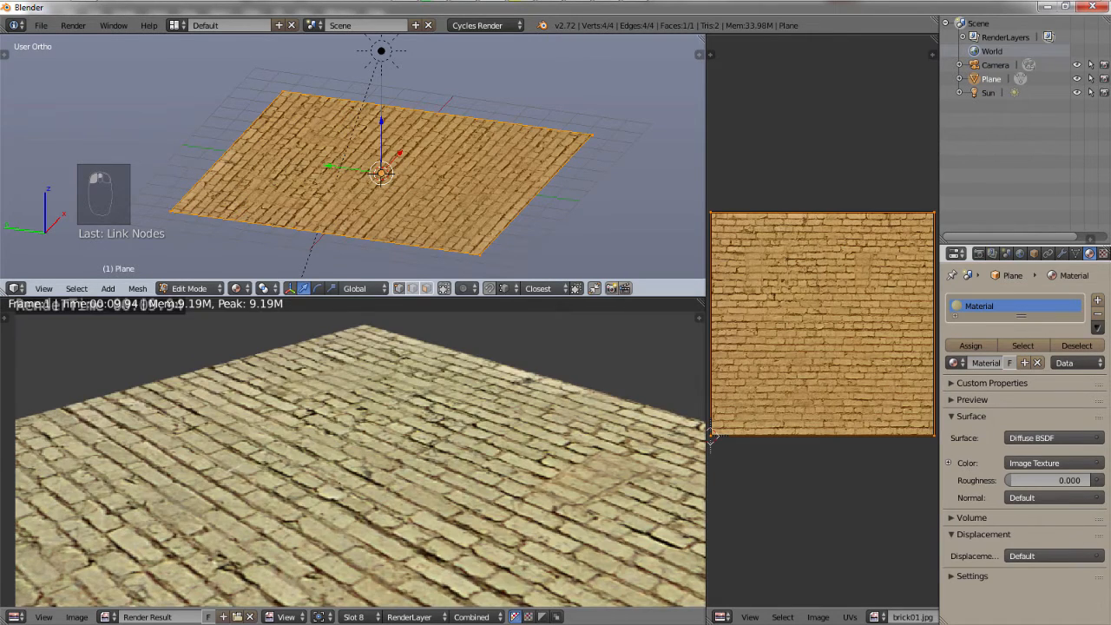
middle_click_drag(365, 486, 381, 431, "shift")
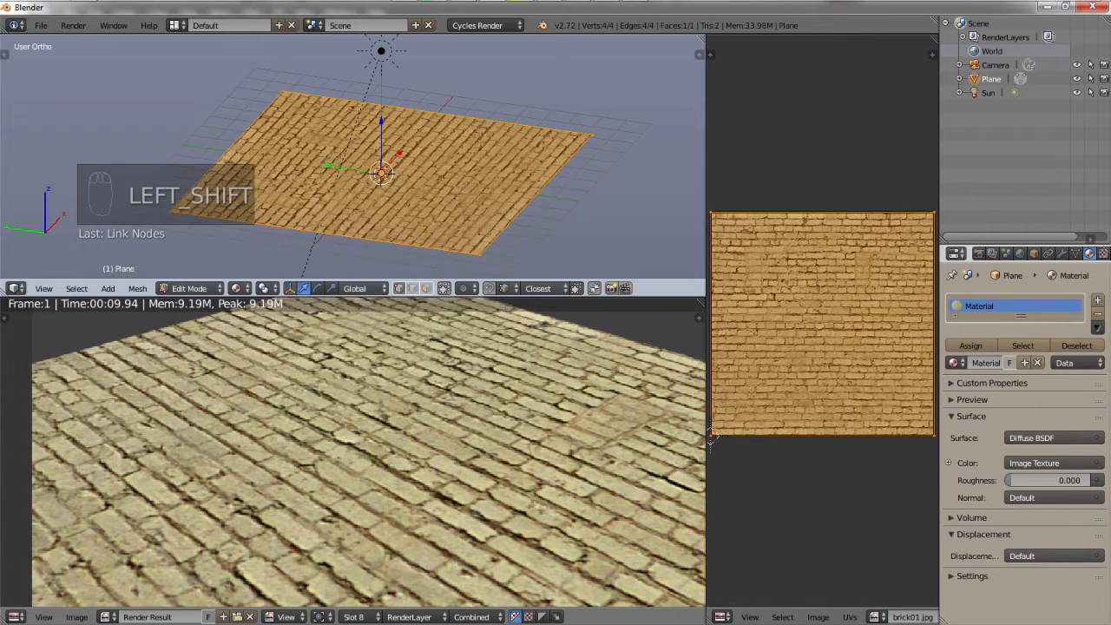
left_click(353, 616)
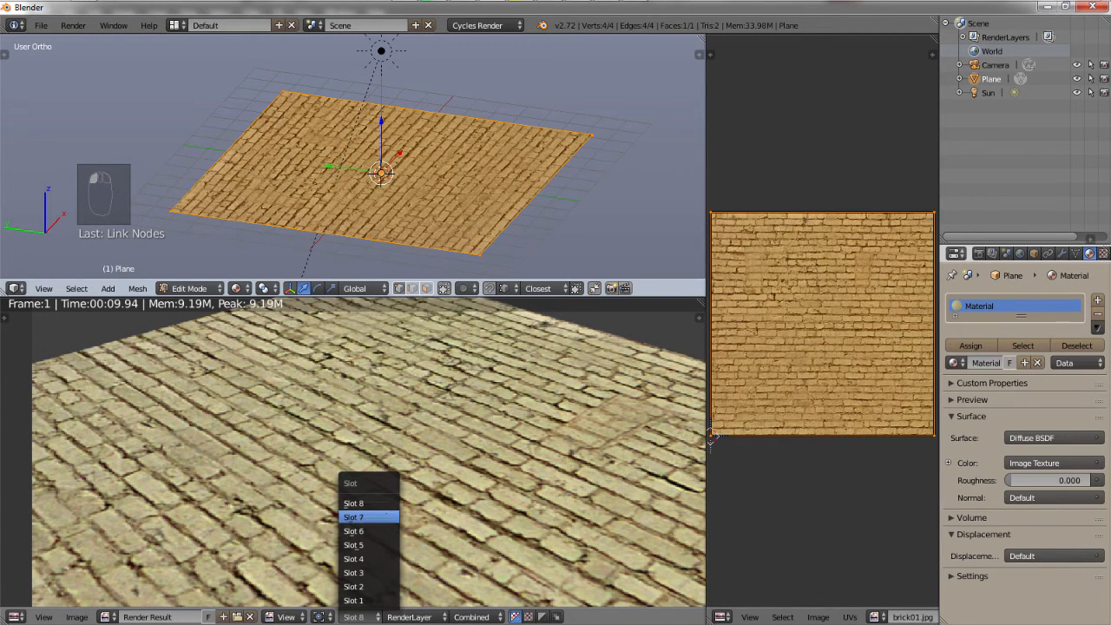
left_click(353, 516)
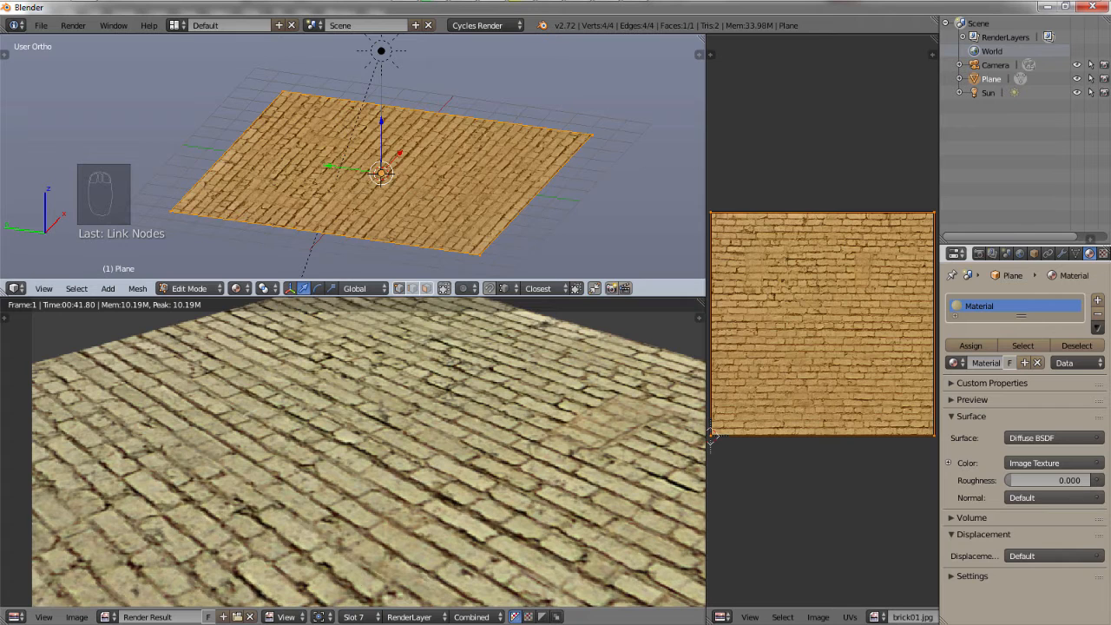
left_click(353, 616)
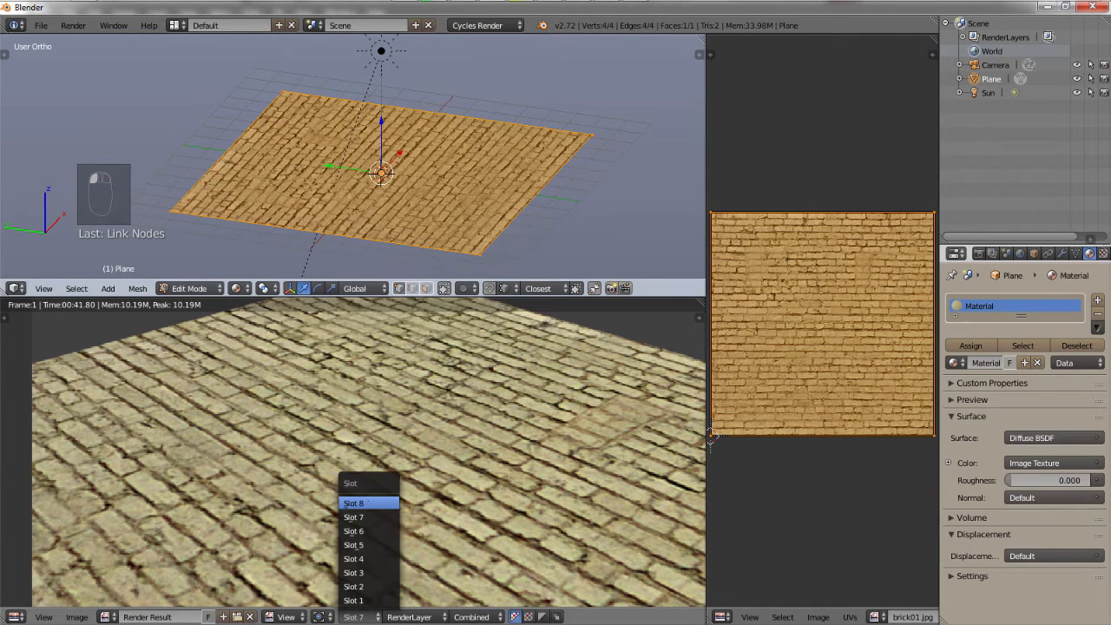
left_click(351, 503)
left_click(353, 616)
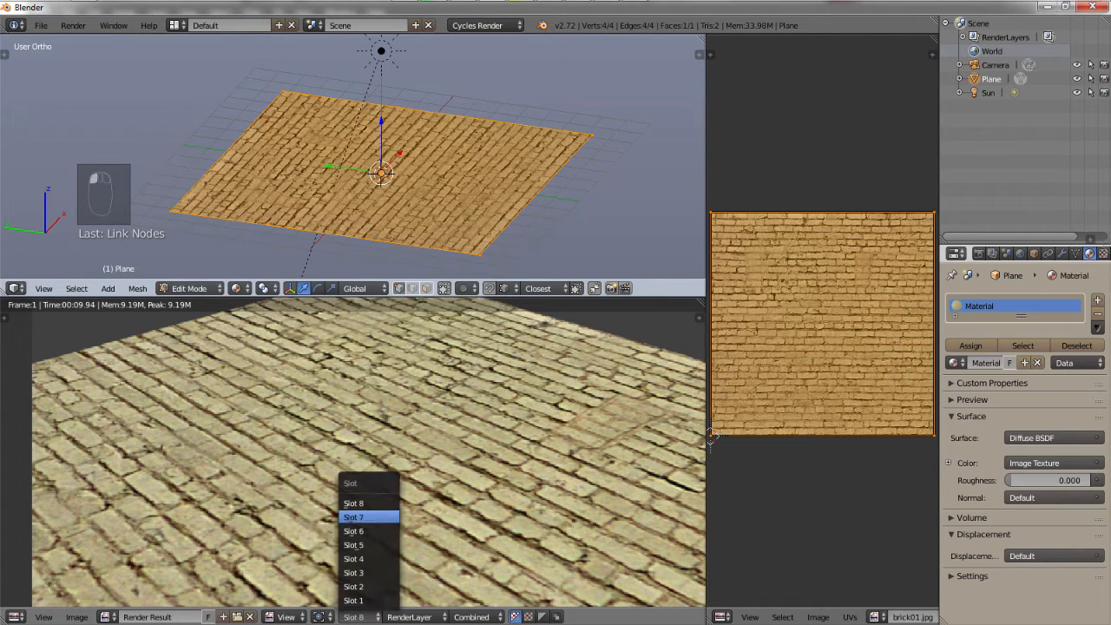
left_click(353, 517)
left_click(353, 616)
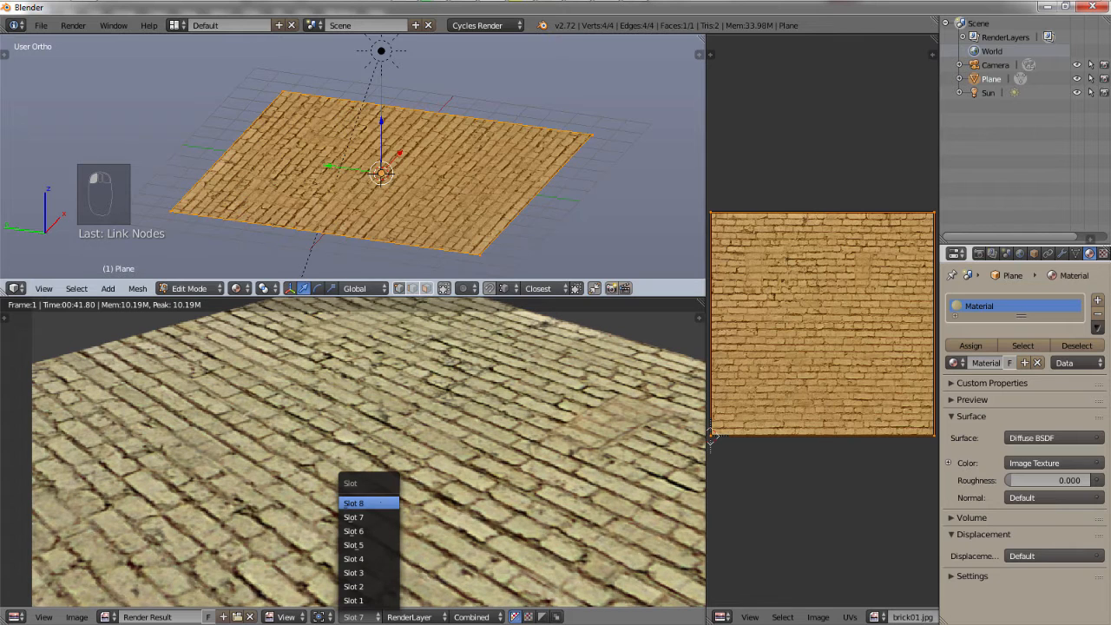
left_click(353, 503)
left_click(354, 616)
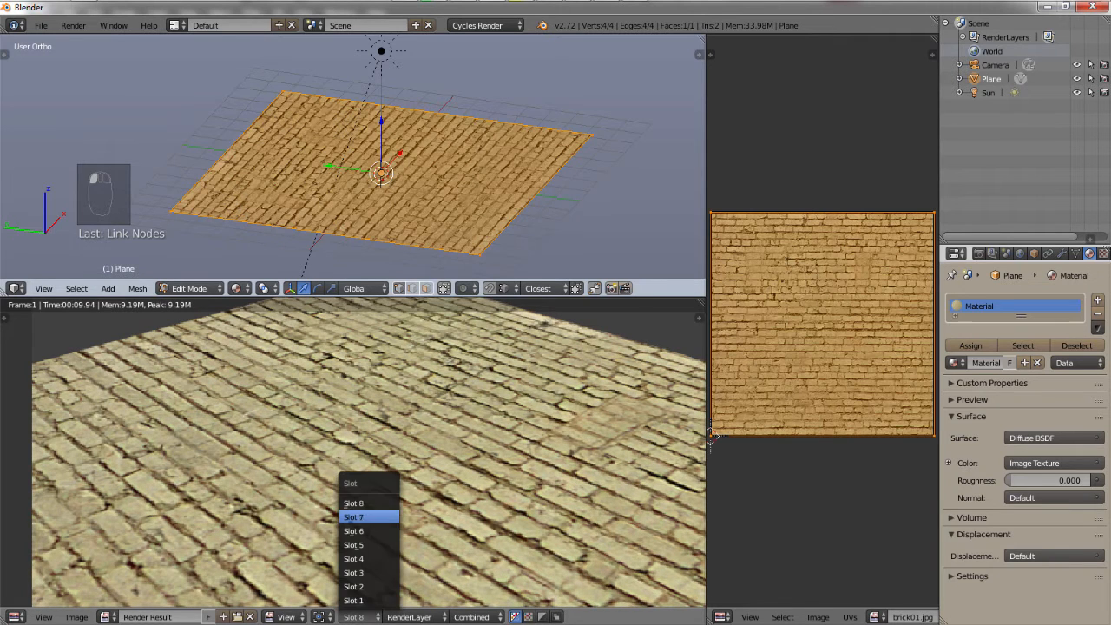
left_click(386, 516)
left_click(354, 616)
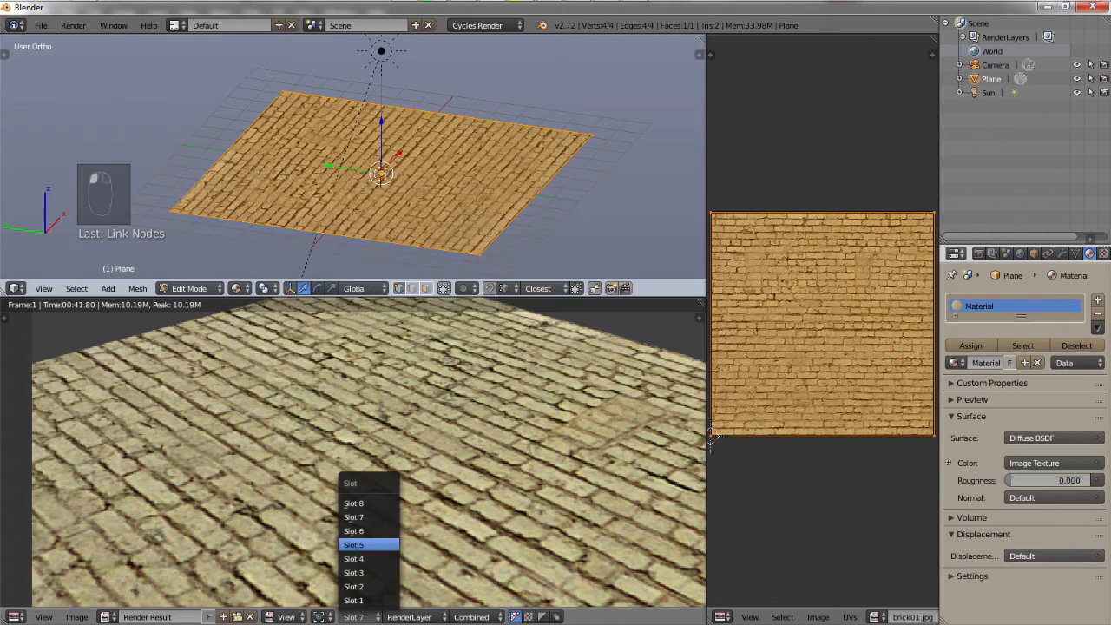
left_click(353, 503)
left_click(353, 616)
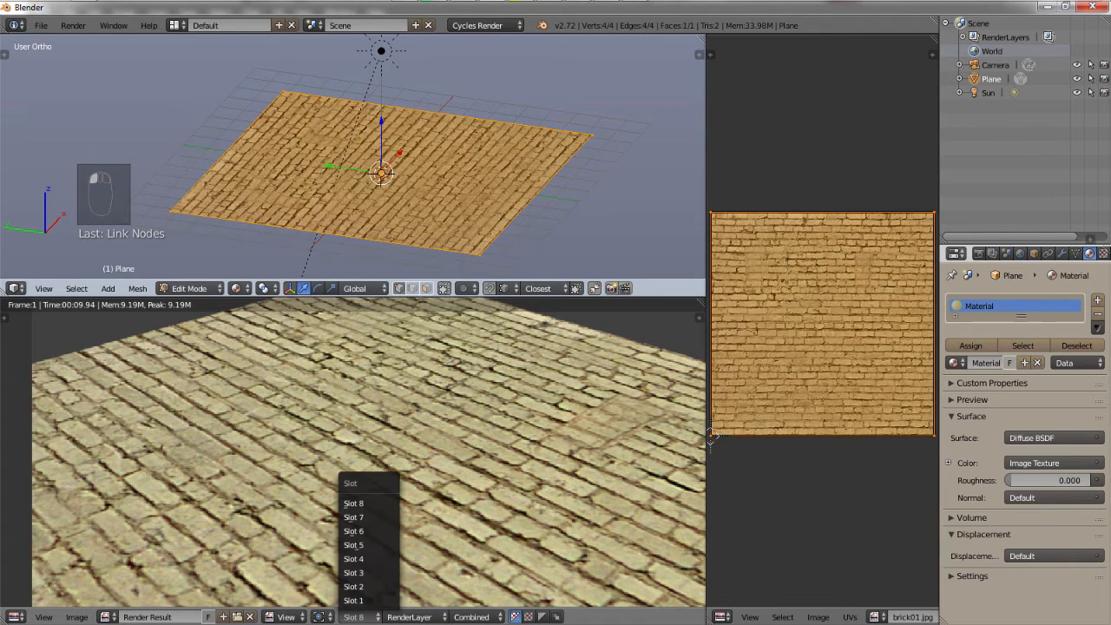
left_click(354, 516)
left_click(353, 616)
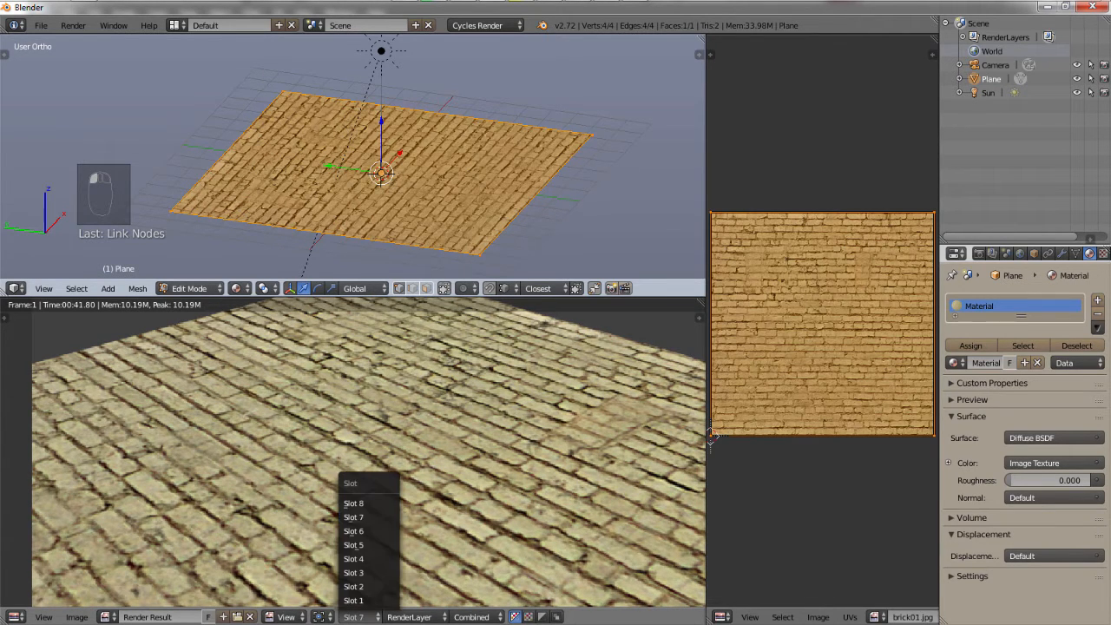
left_click(353, 503)
Return the render area to the Node Editor and add a Displace modifier to the plane with its direction set to Normal.
key("shift+F3")
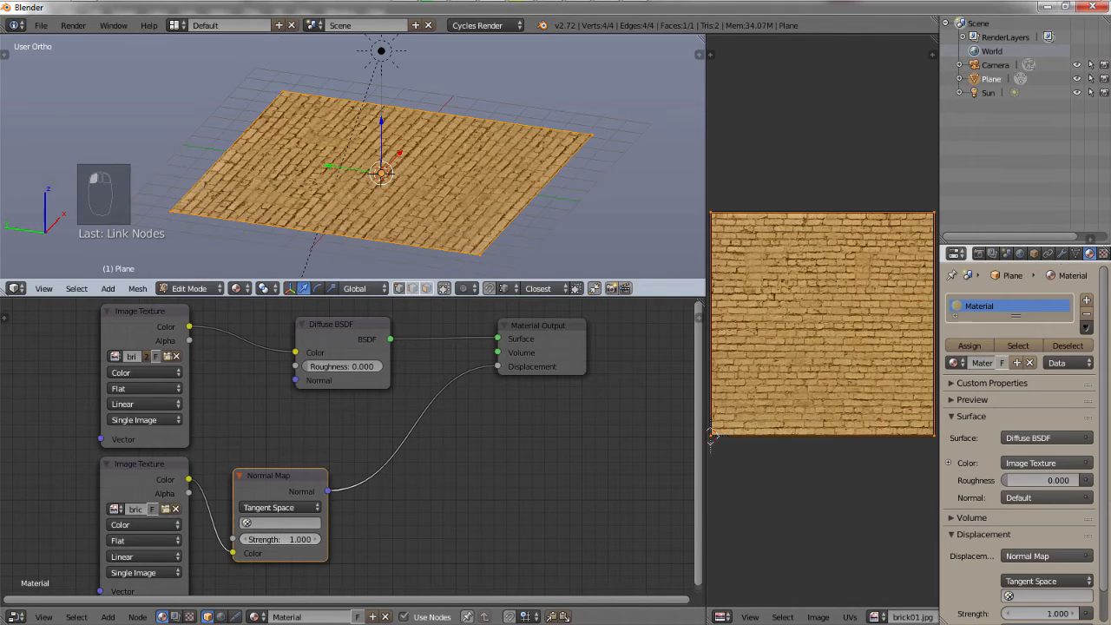
left_click(1060, 253)
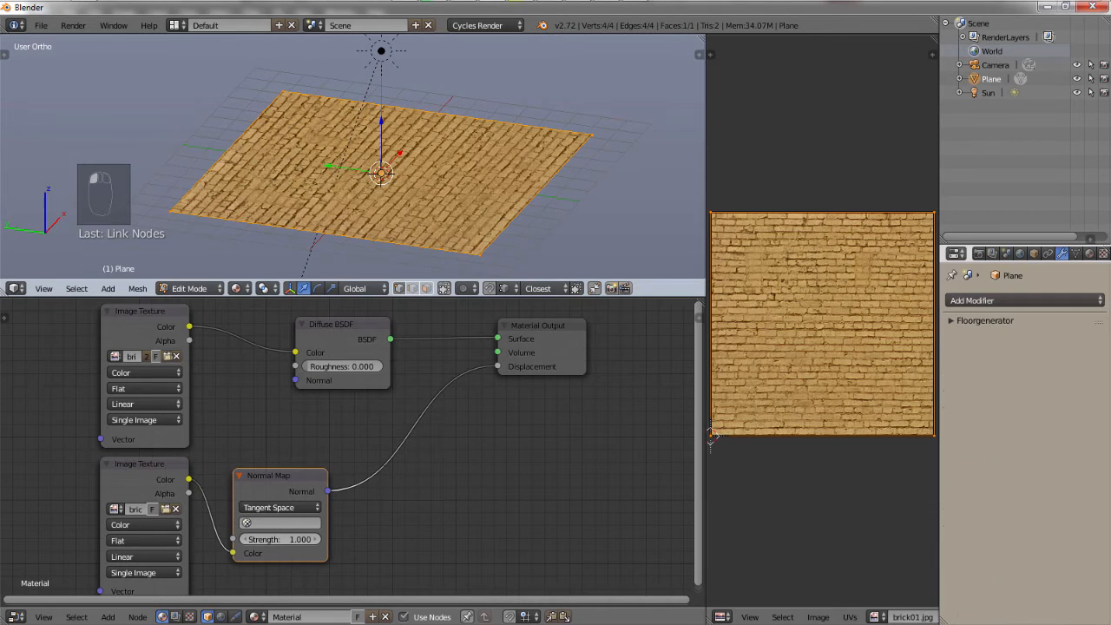
left_click(1024, 300)
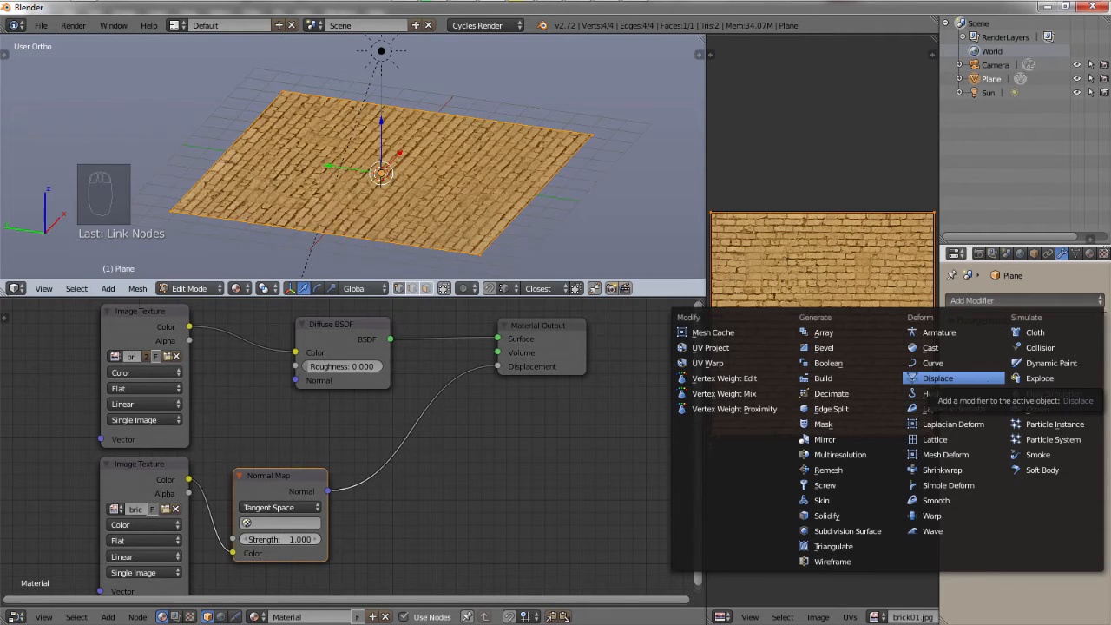
left_click(986, 379)
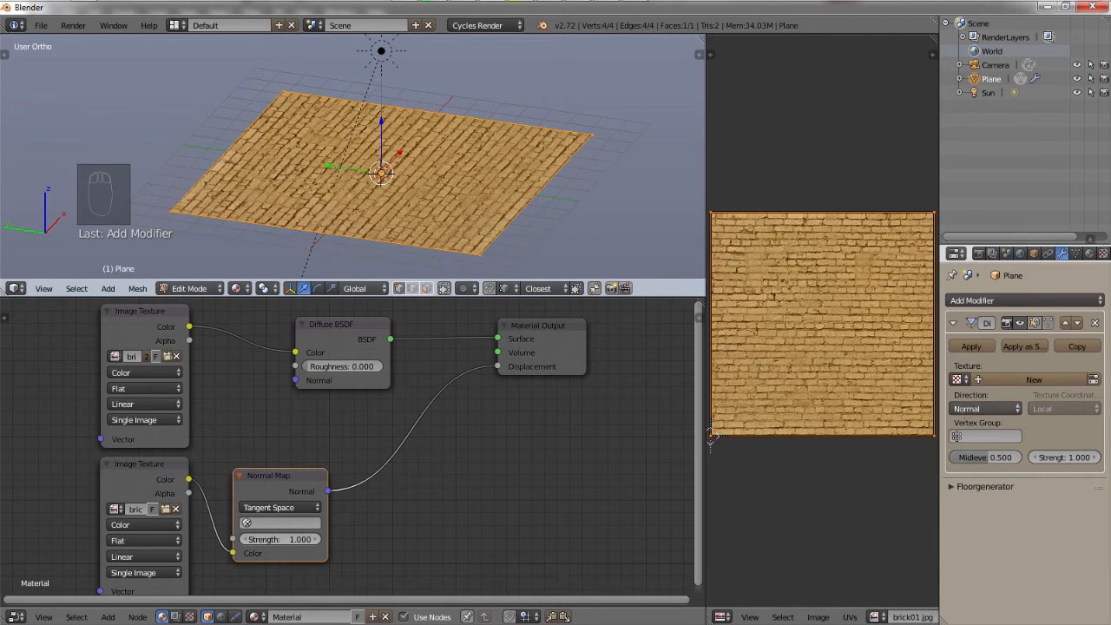
left_click(984, 408)
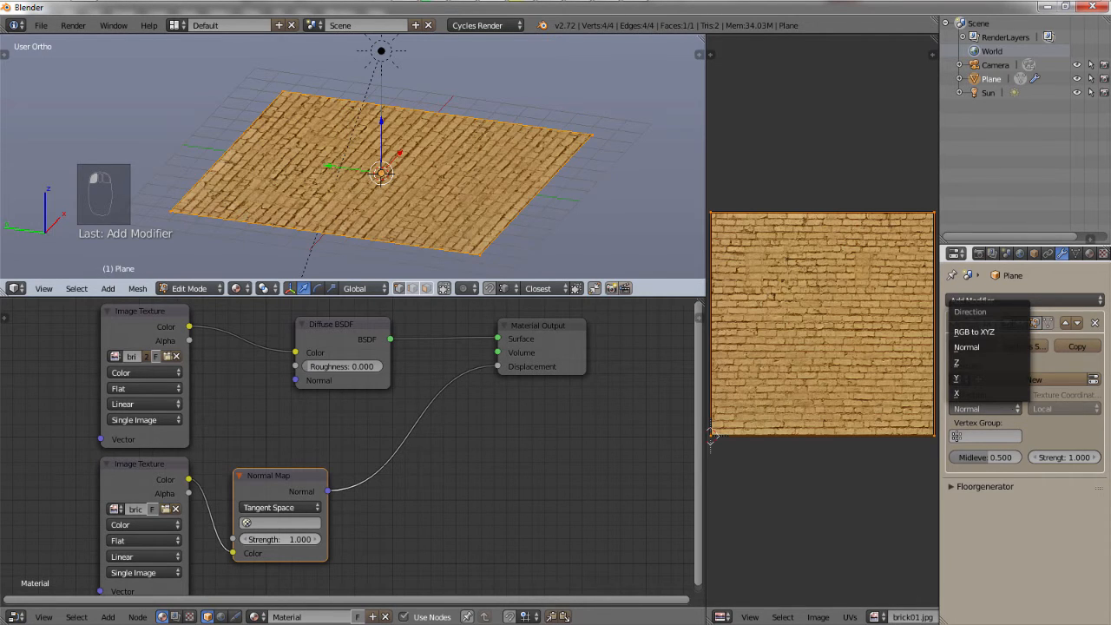
left_click(965, 346)
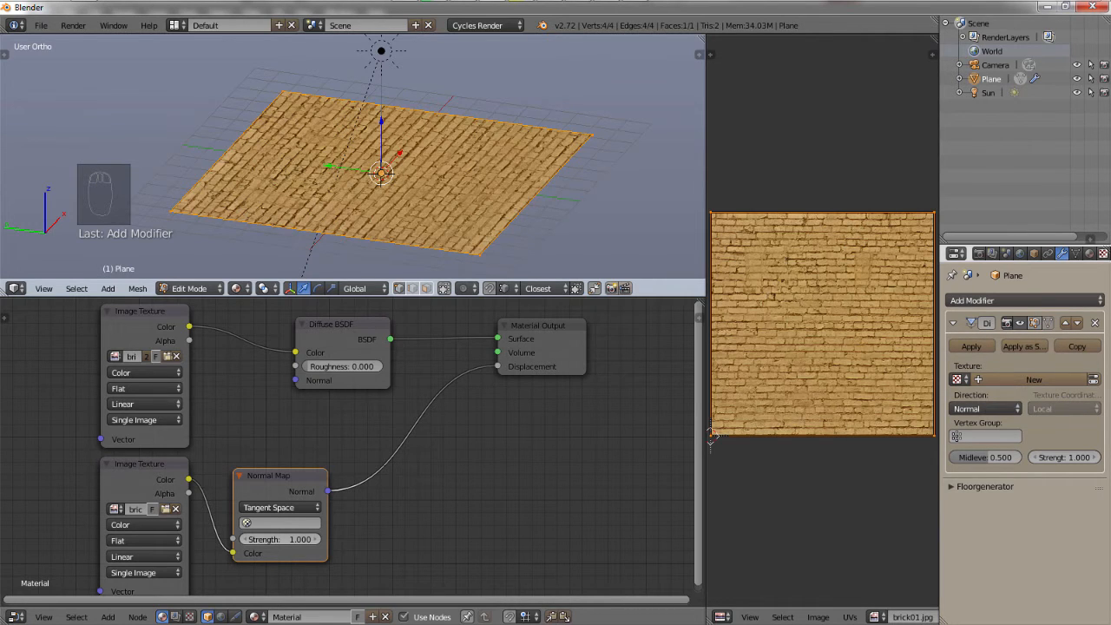
Create a new texture for the plane's Displace modifier with its type set to Image or Movie.
left_click(1102, 253)
left_click(1026, 300)
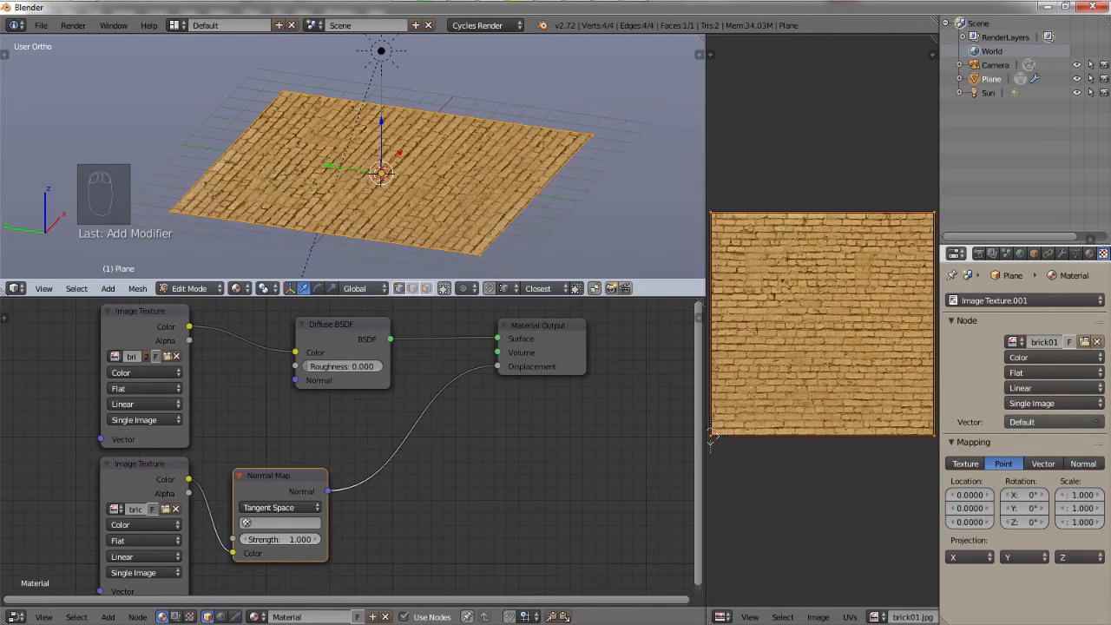
left_click(1025, 300)
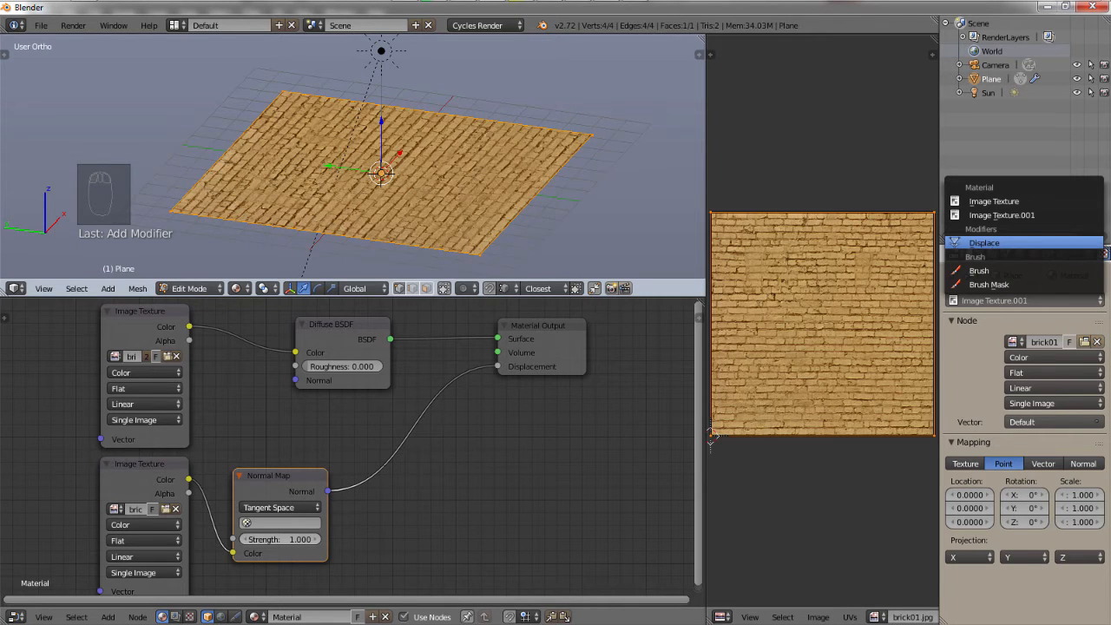
left_click(989, 243)
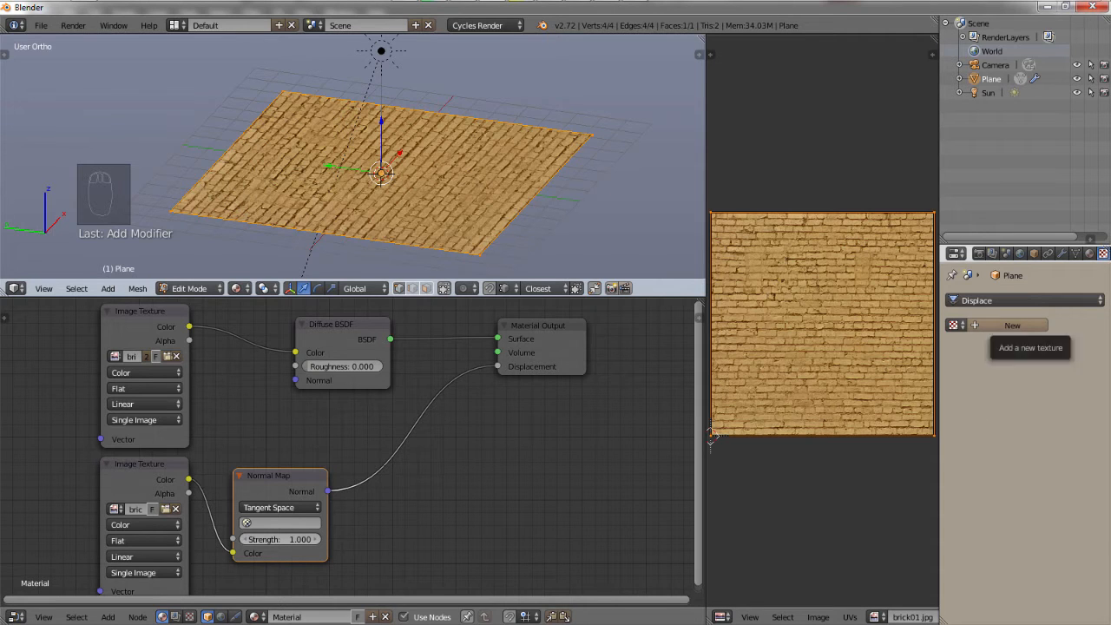
left_click(1012, 325)
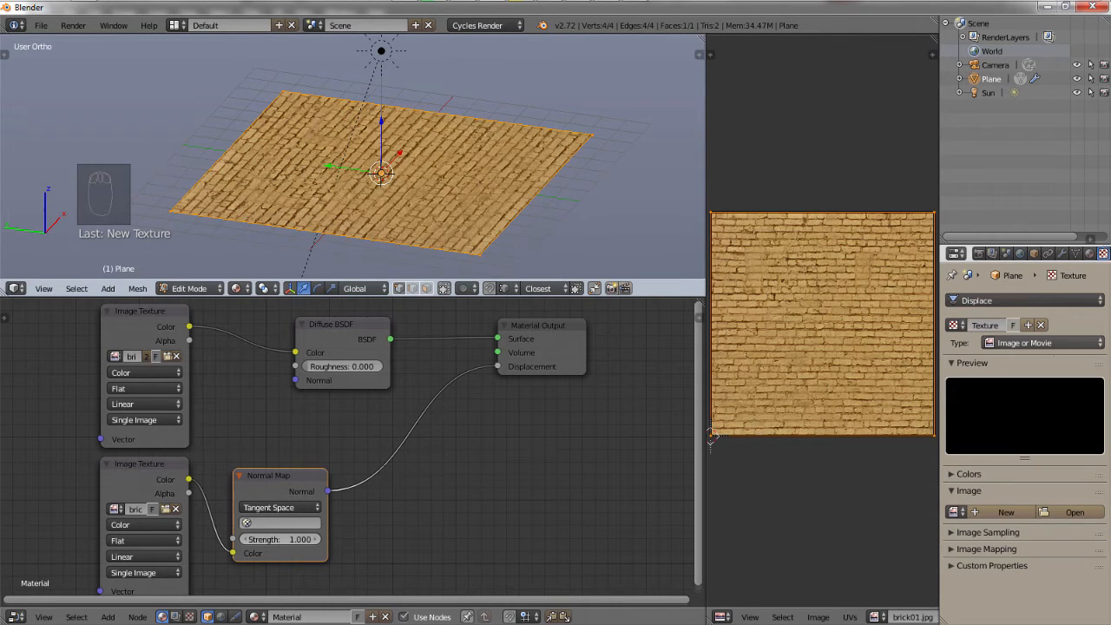
left_click(1041, 343)
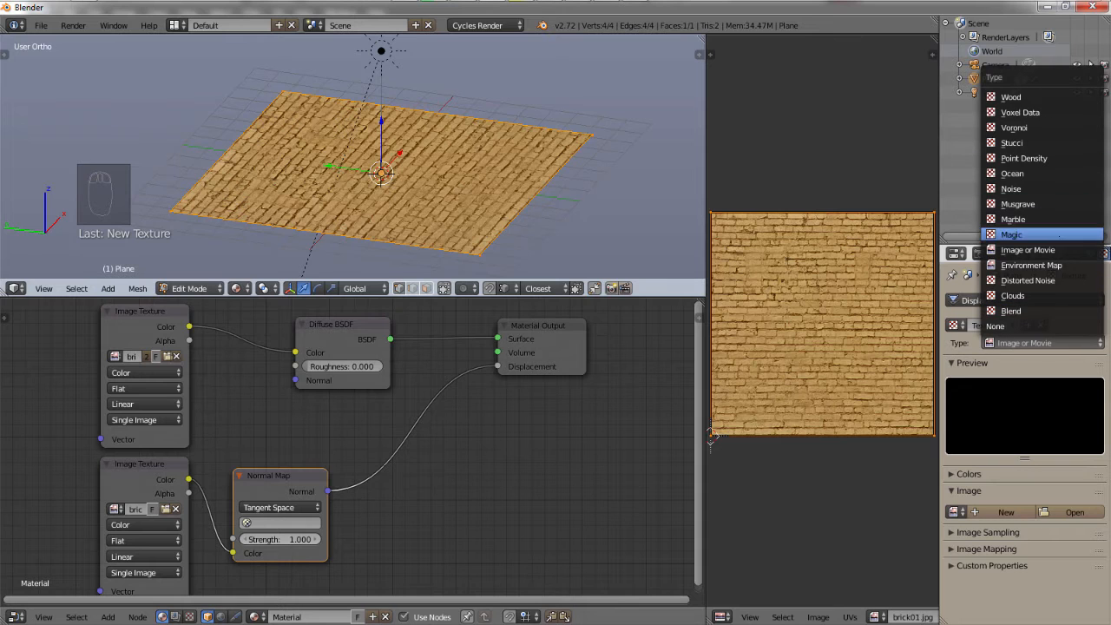
left_click(1041, 250)
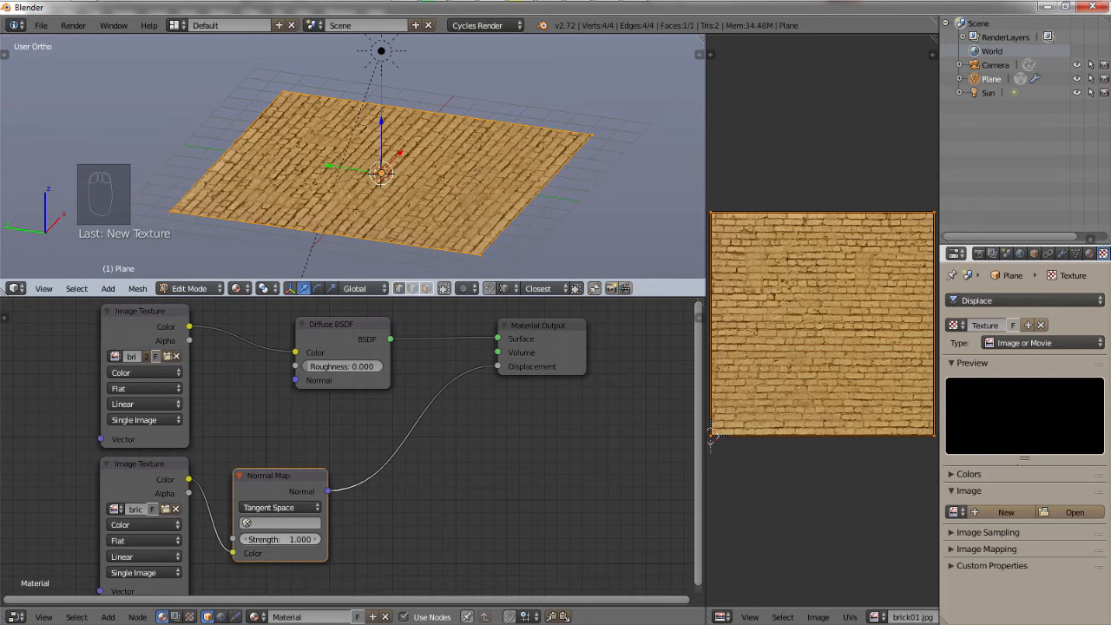
Load brick01_DISP.tga from the brick folder as the displacement texture's image and return to the plane's modifier settings.
key("alt+o")
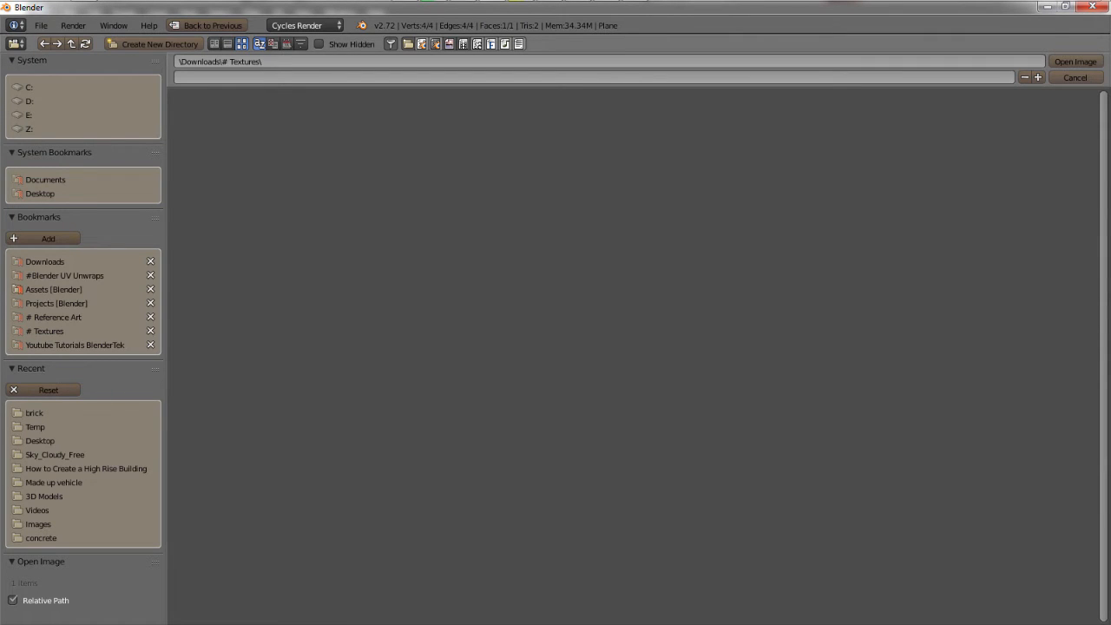
left_click(35, 413)
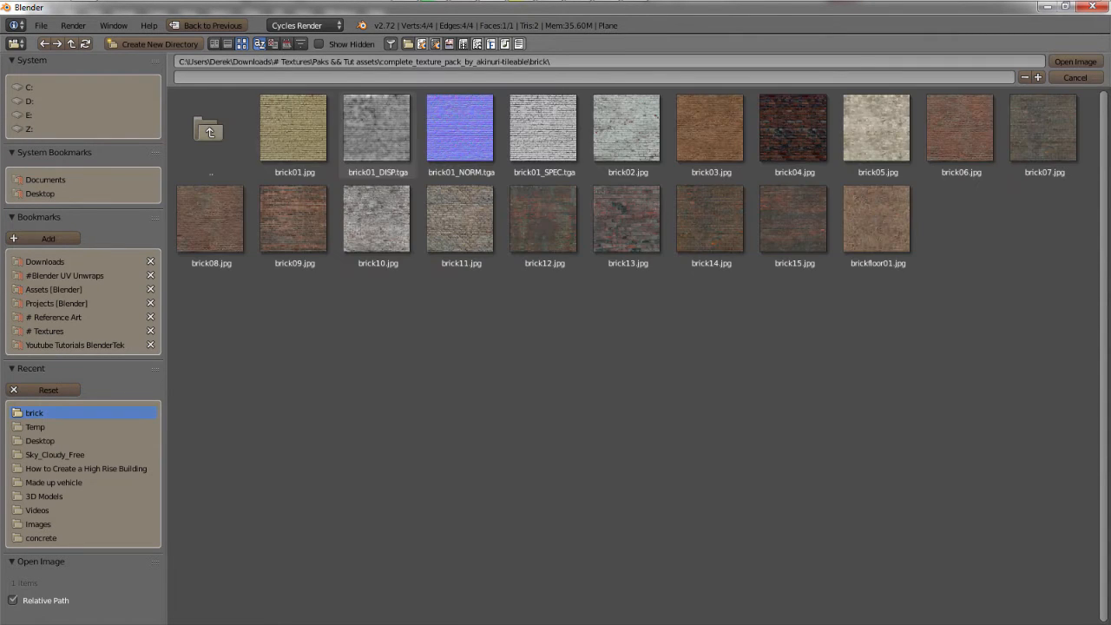
left_click(378, 130)
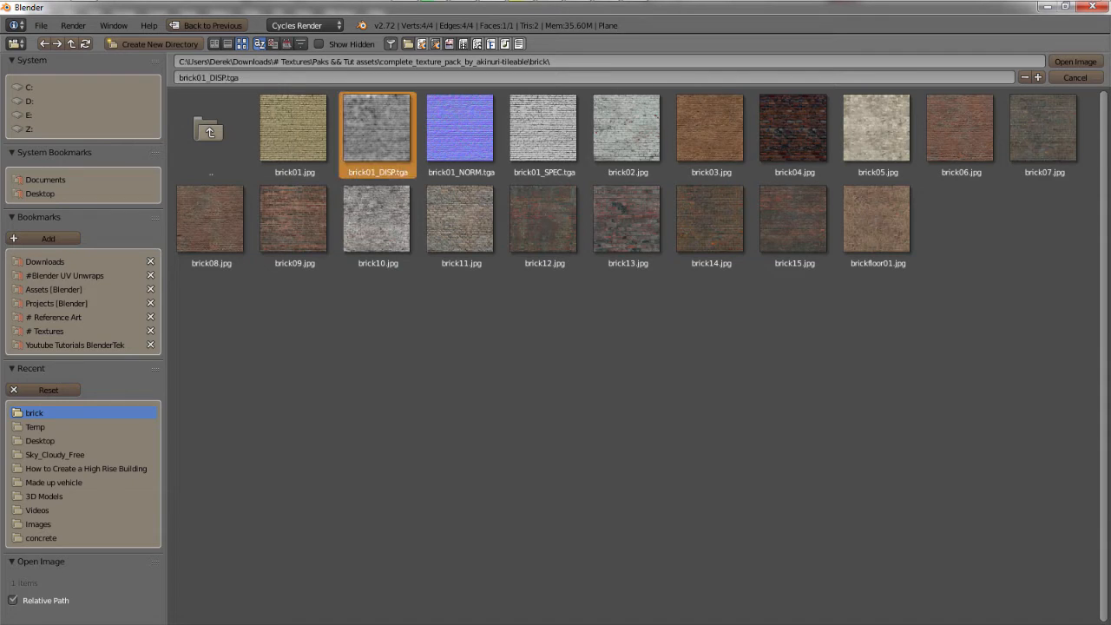
key("Return")
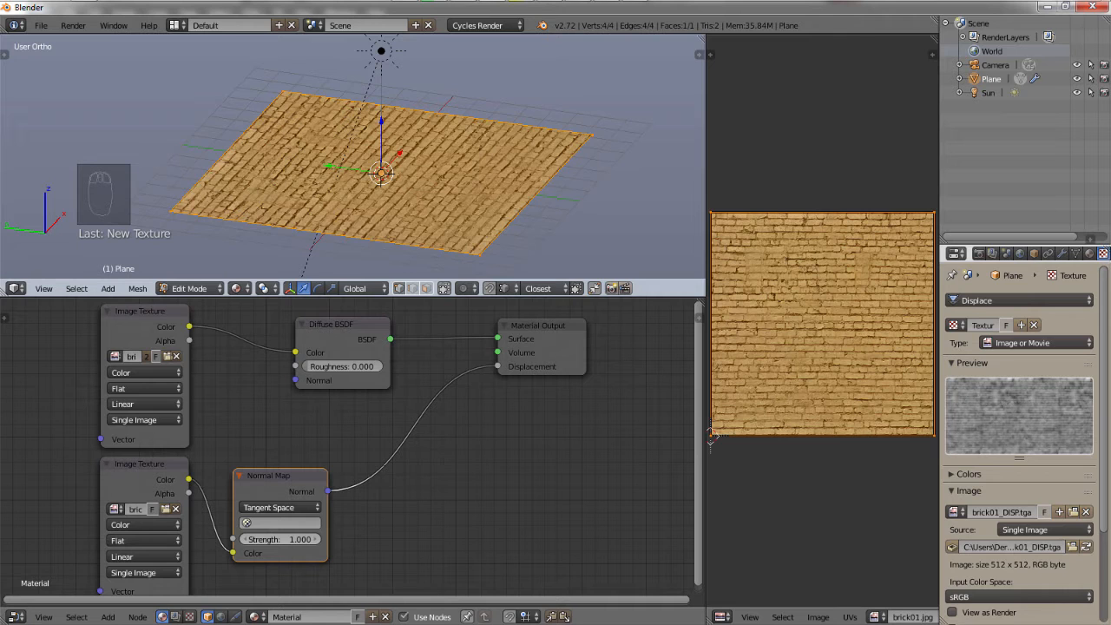
scroll(1019, 434, "down", 4)
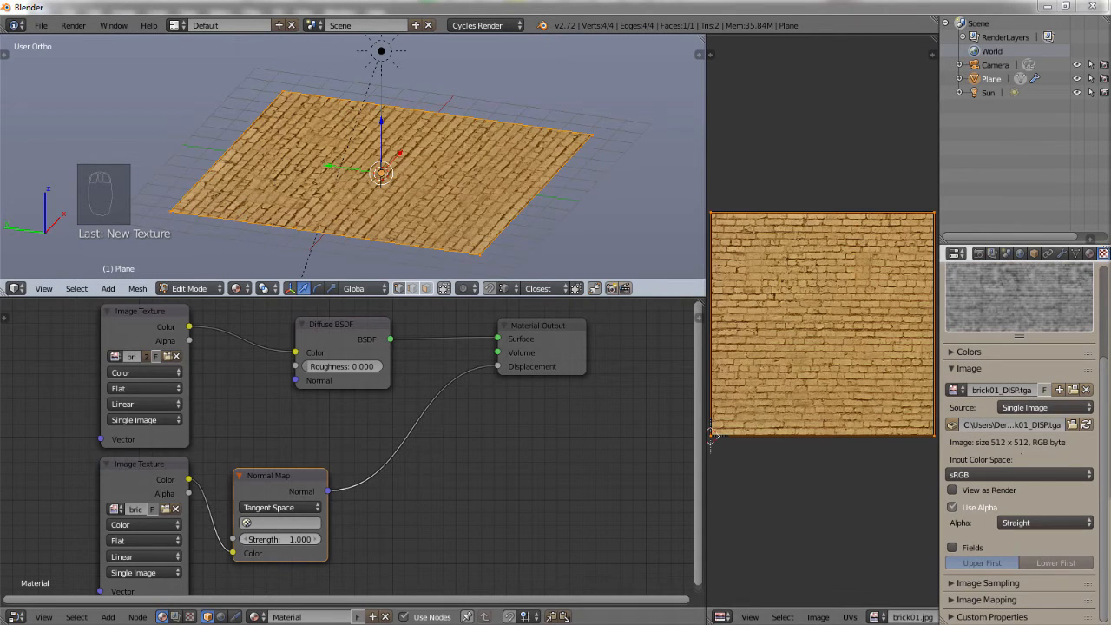
left_click(1061, 252)
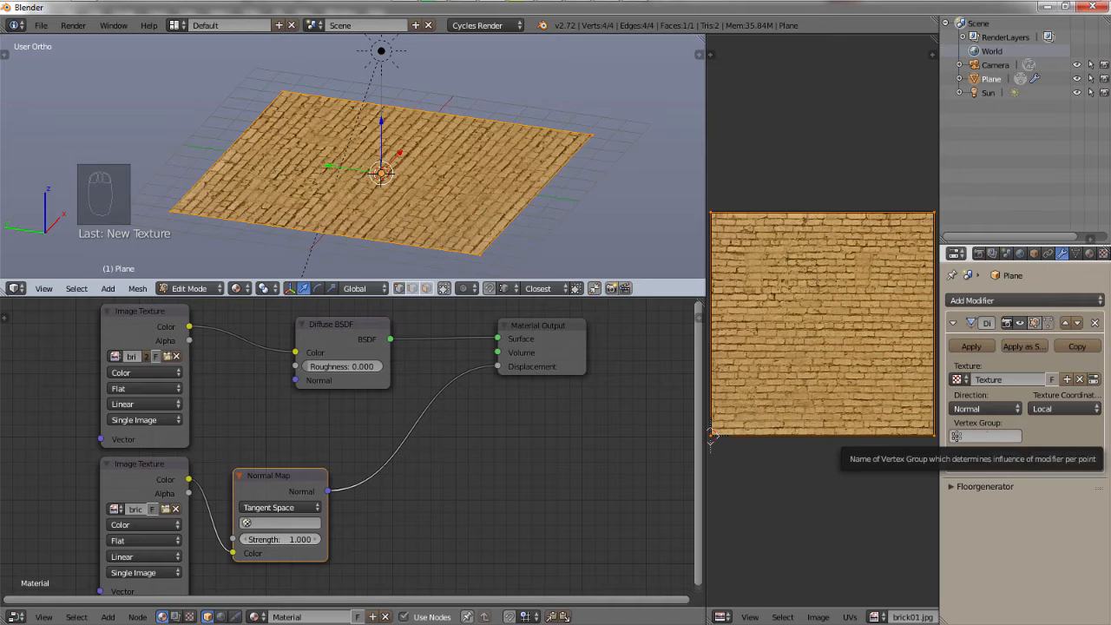
left_click(989, 436)
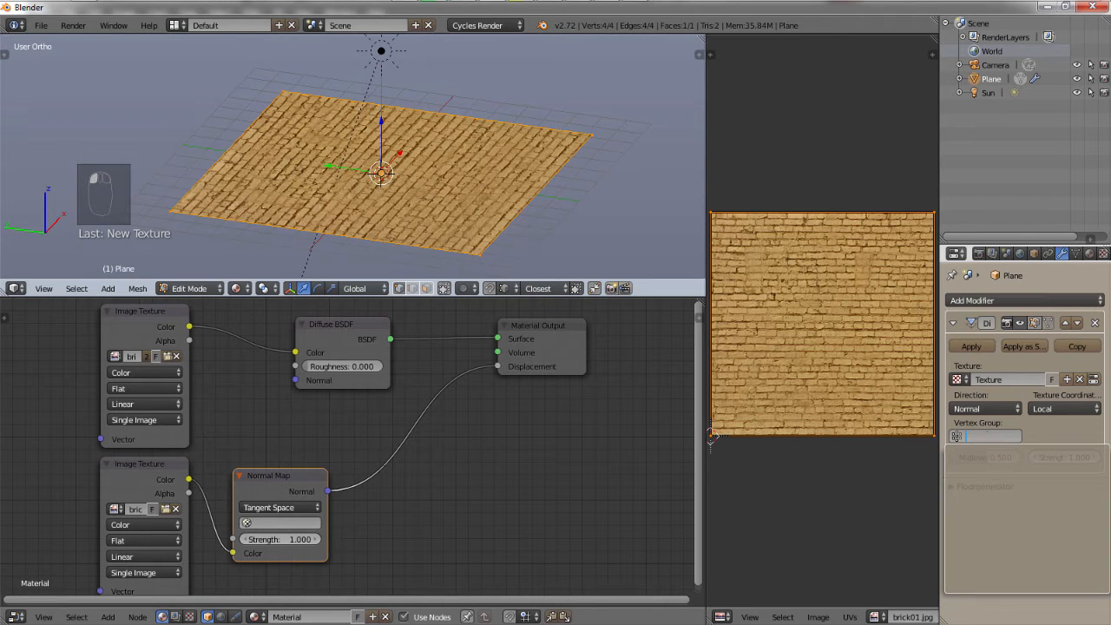
key("Escape")
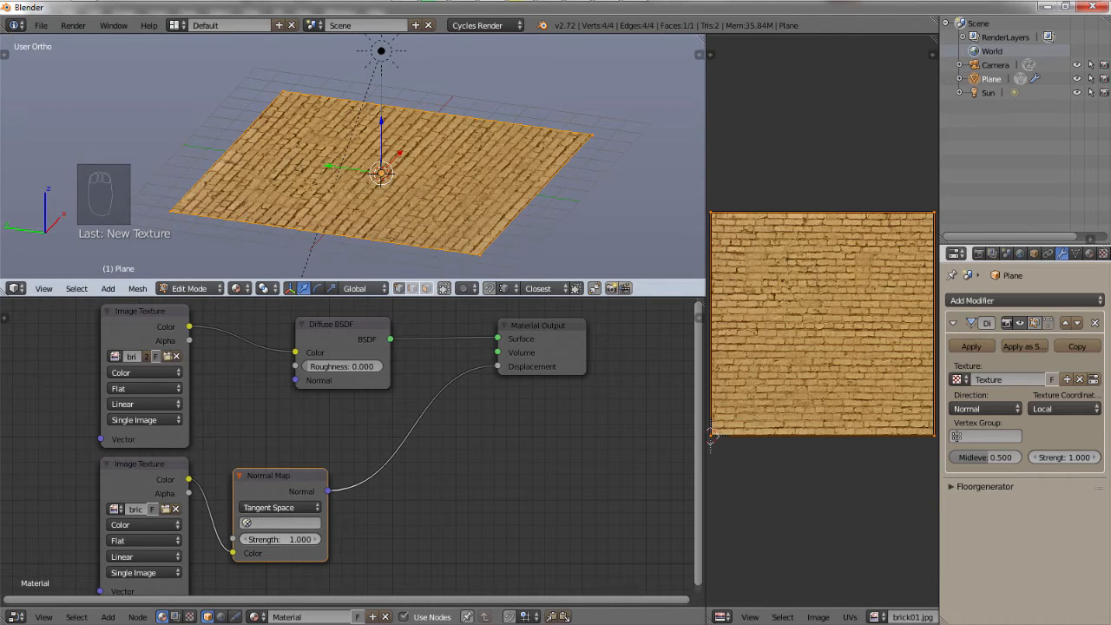
right_click(710, 434)
Subdivide the plane's mesh with 25 cuts and return to Object Mode.
key("t")
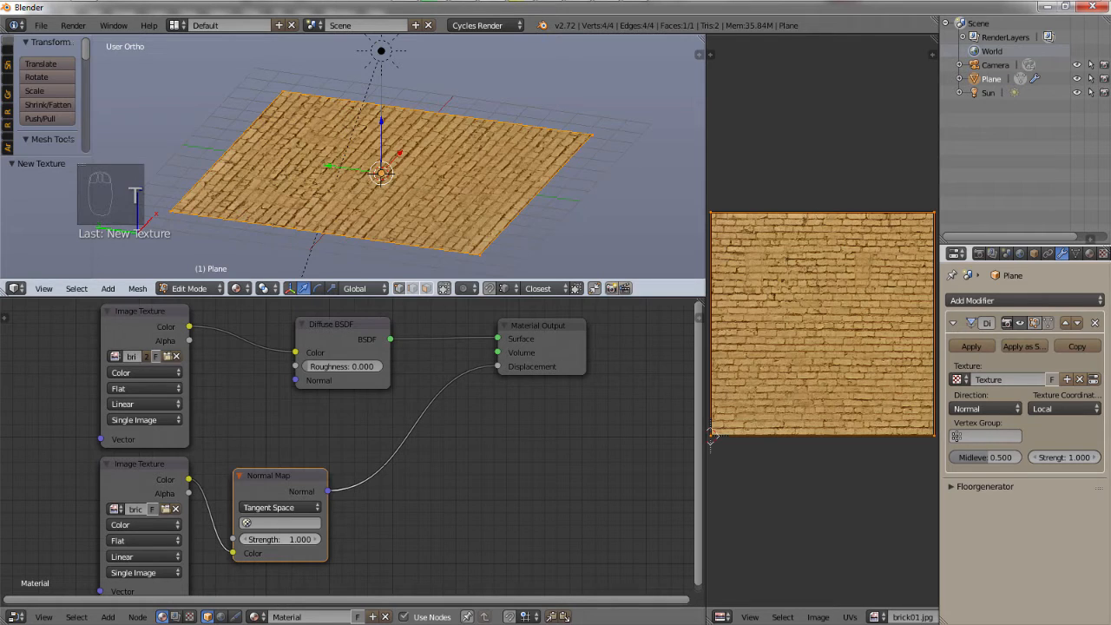
key("w")
left_click(289, 186)
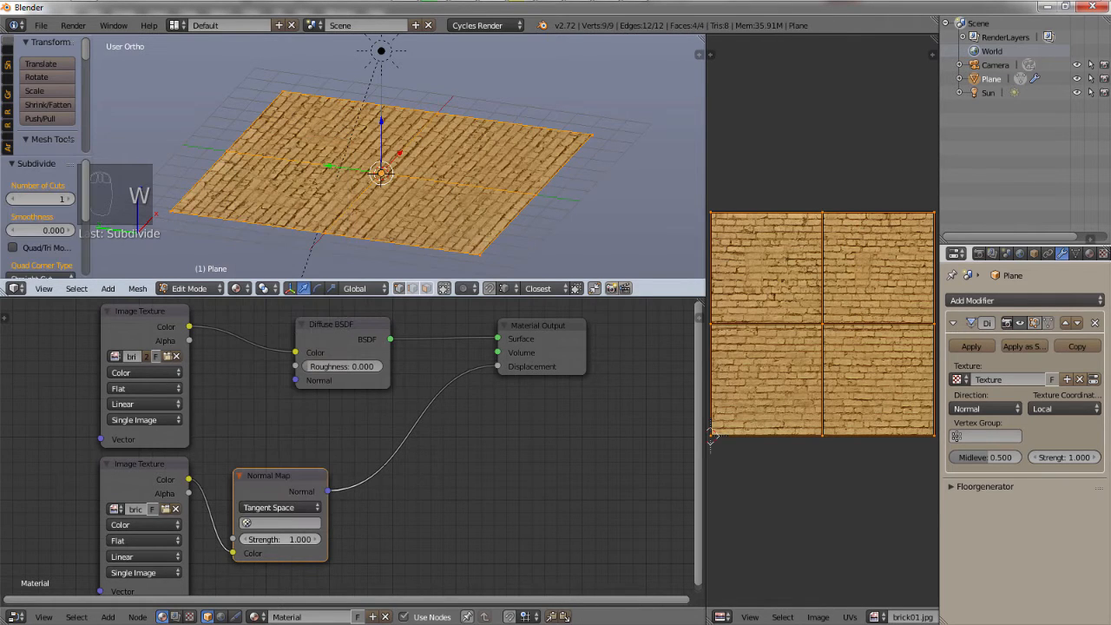
left_click_drag(40, 198, 76, 199)
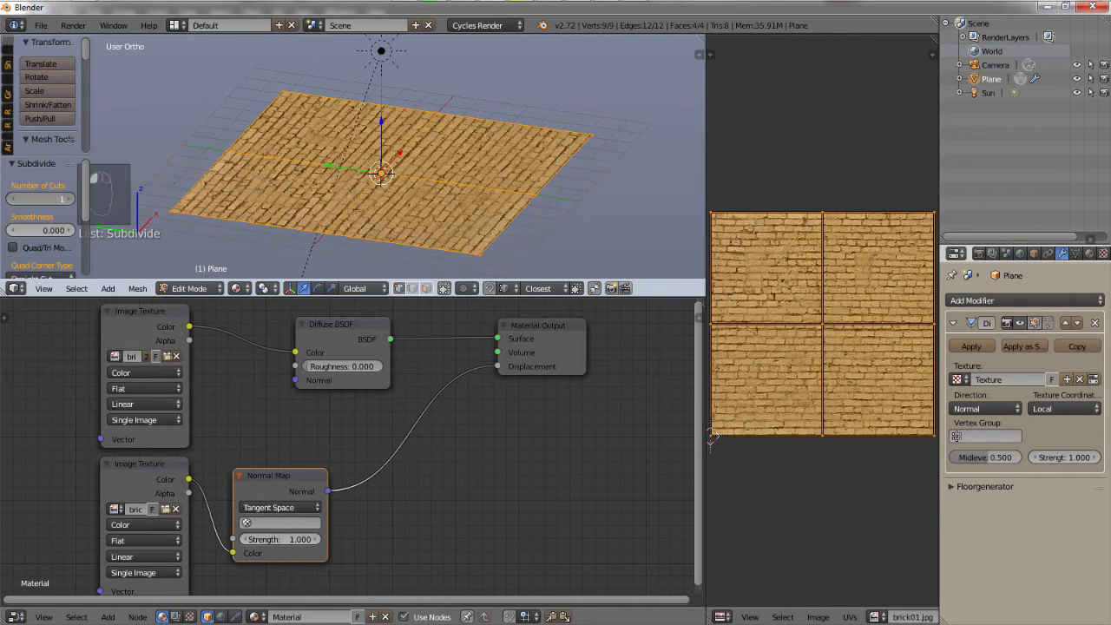
left_click(40, 199)
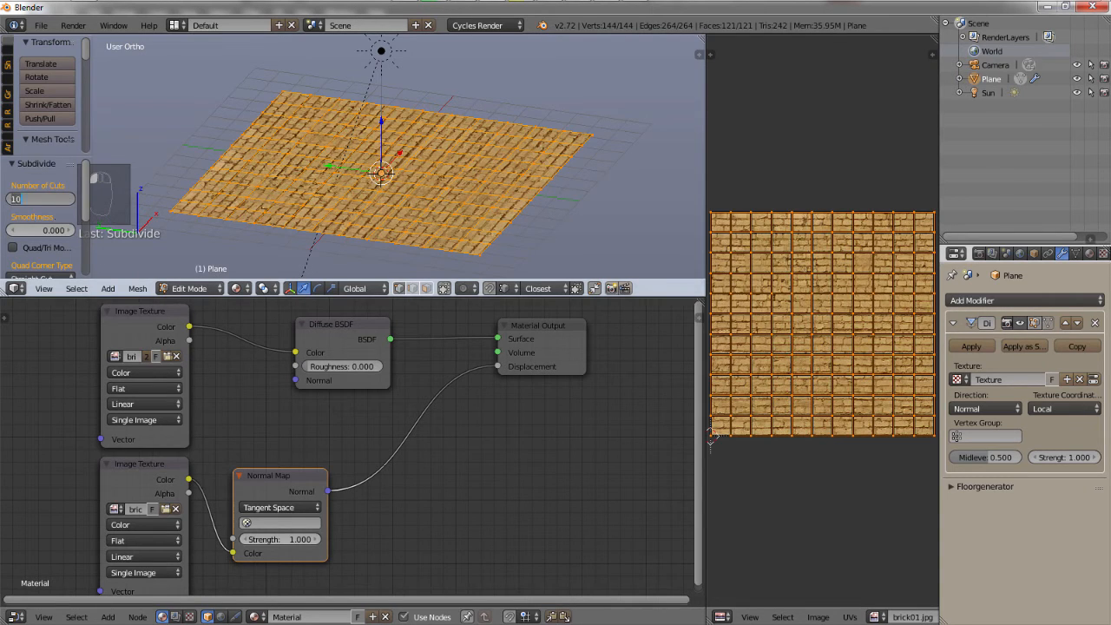
type("25")
key("Return")
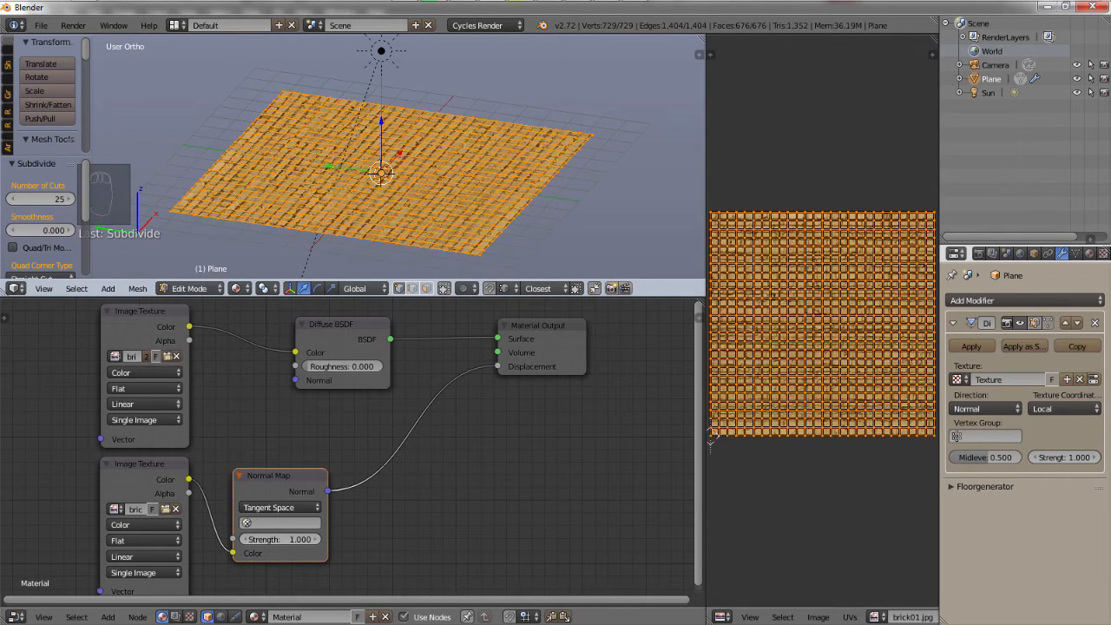
key("Tab")
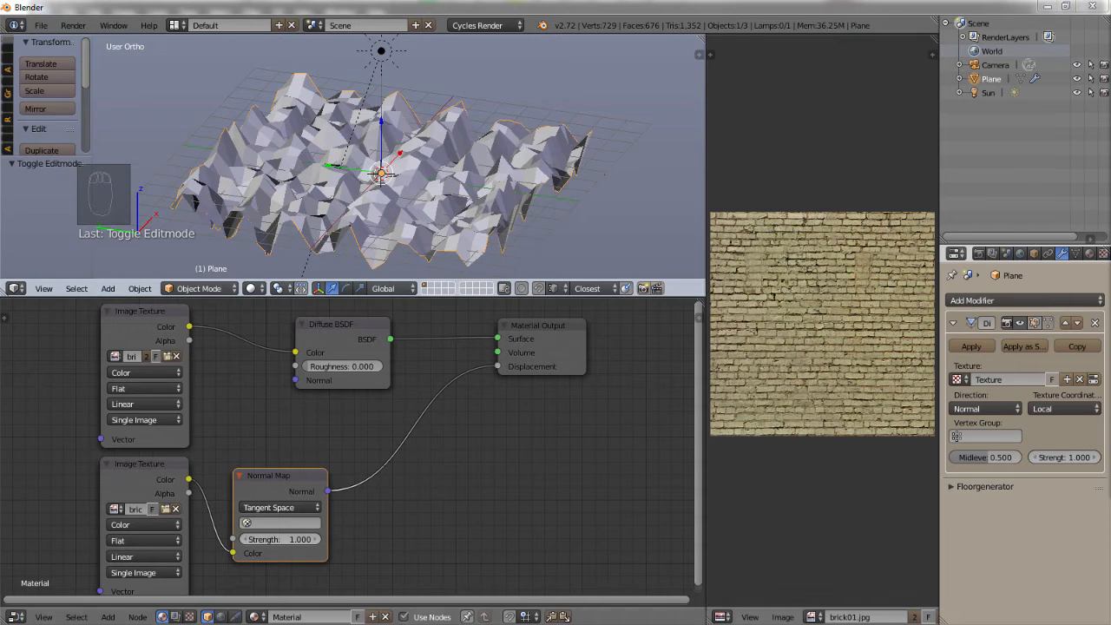
Add a Subdivision Surface modifier with View and Render subdivisions at 1, and move it above the Displace modifier.
left_click(1023, 300)
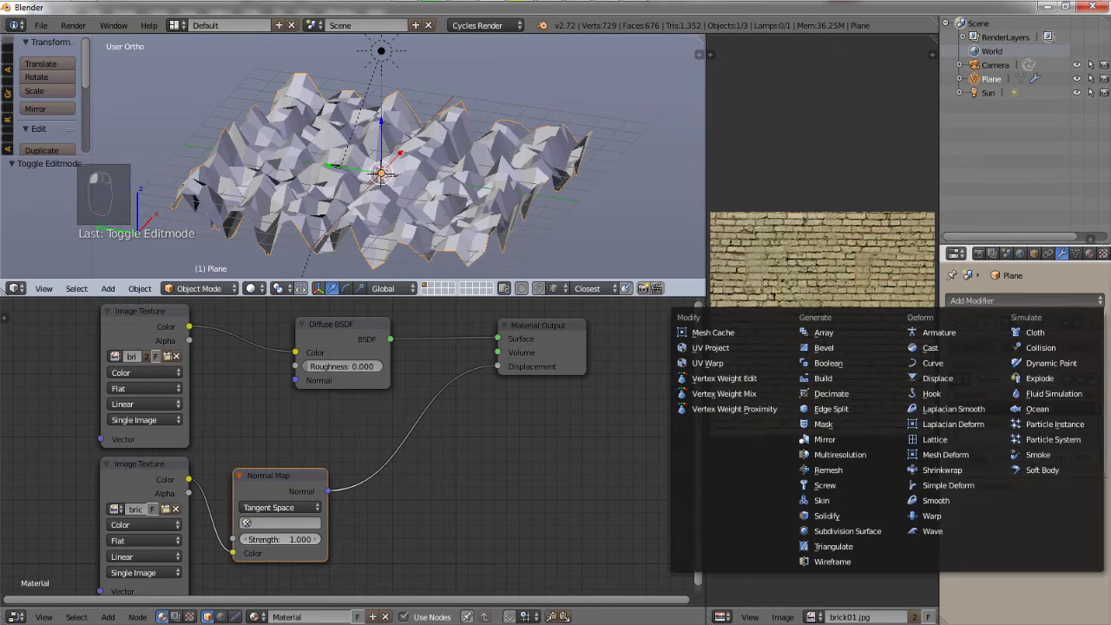
left_click(847, 531)
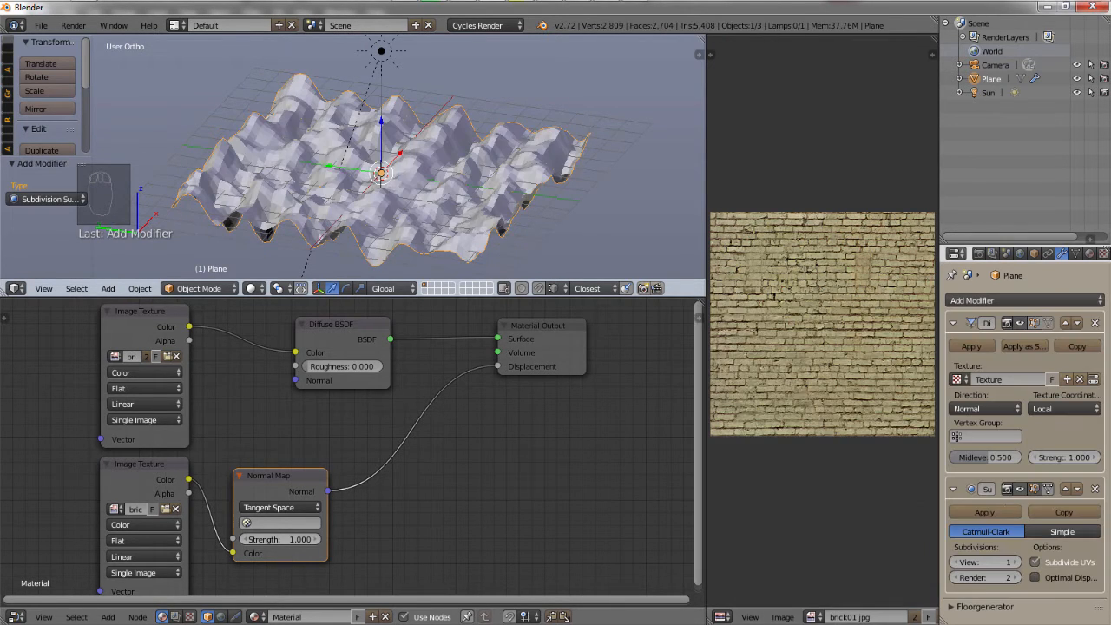
left_click(1014, 563)
left_click(1014, 562)
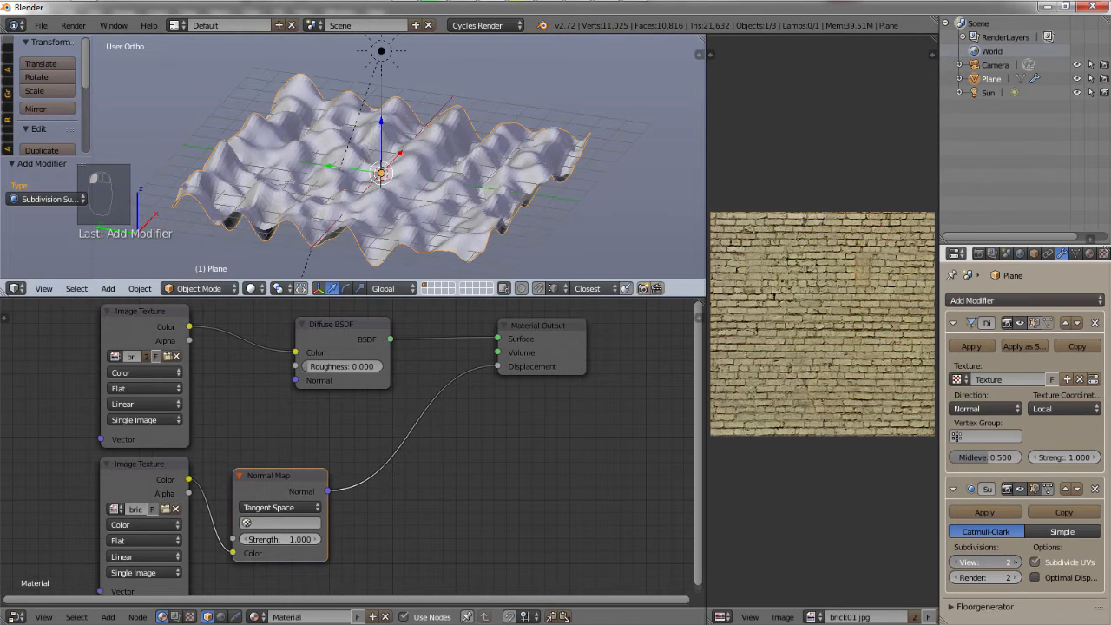
left_click(954, 562)
left_click(954, 562)
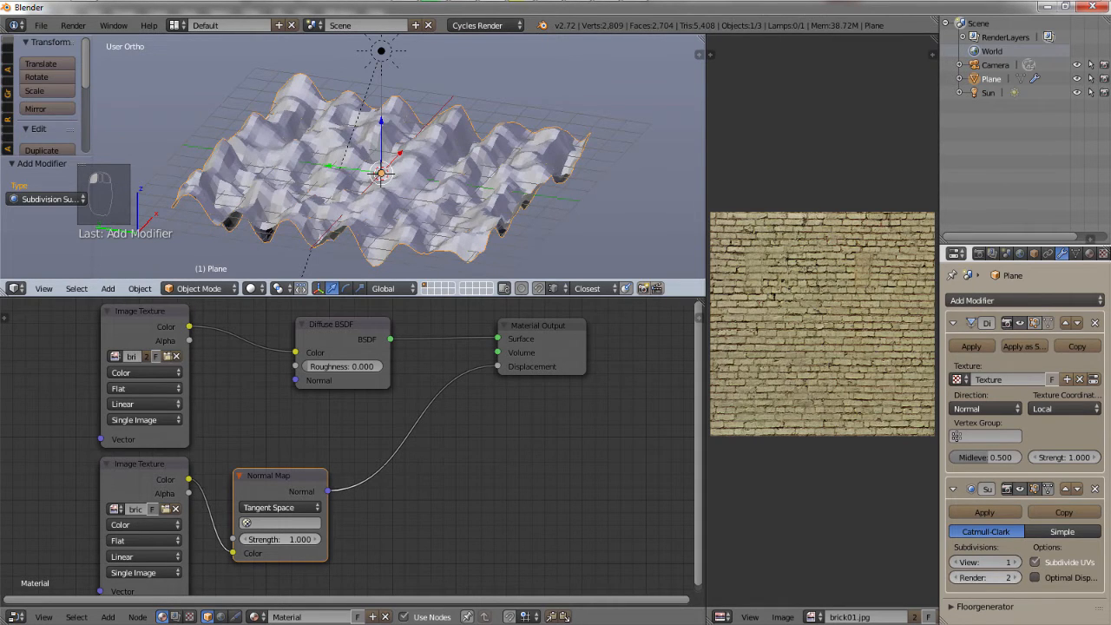
left_click(955, 577)
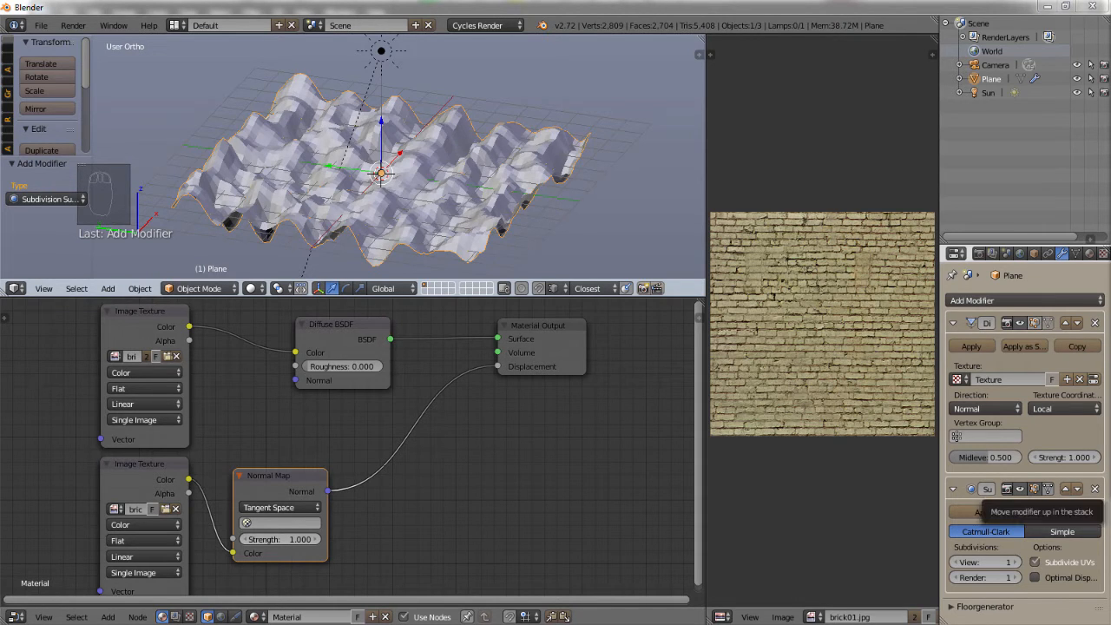
left_click(1066, 489)
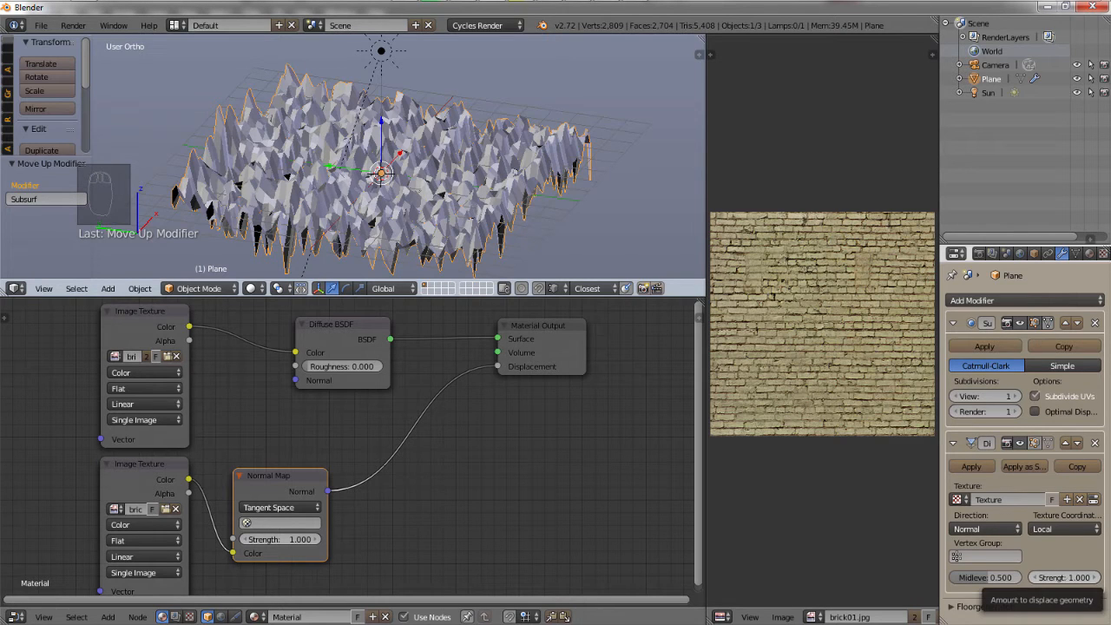
Try Displace modifier strengths of -0.1, 0.1 and 0.04 on the plane.
left_click_drag(1066, 577, 1039, 577)
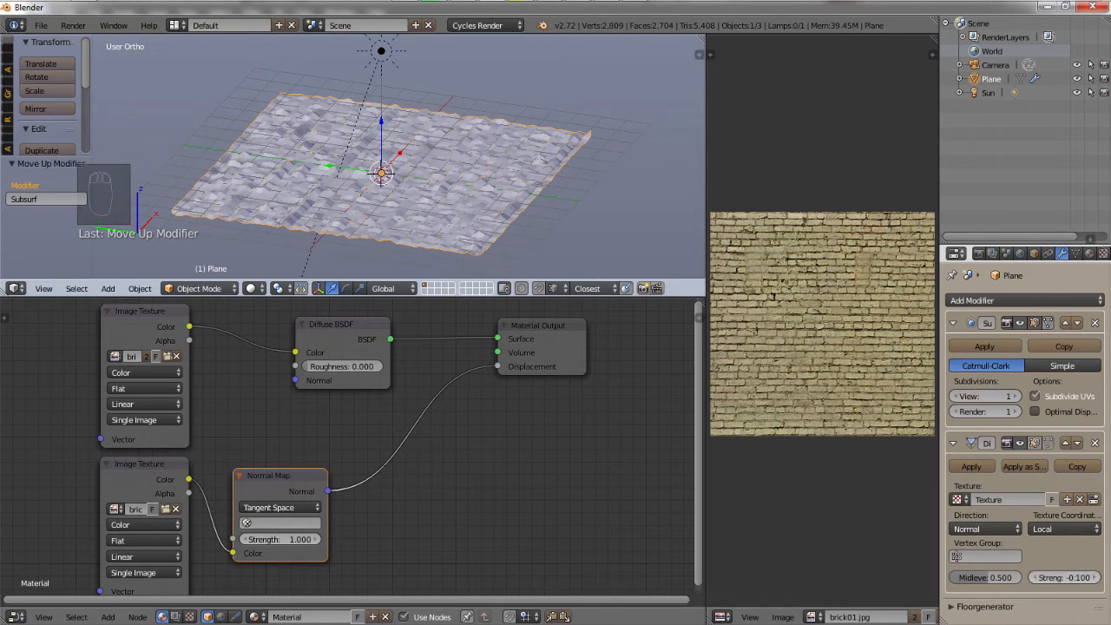
left_click(1040, 577)
type("0.1")
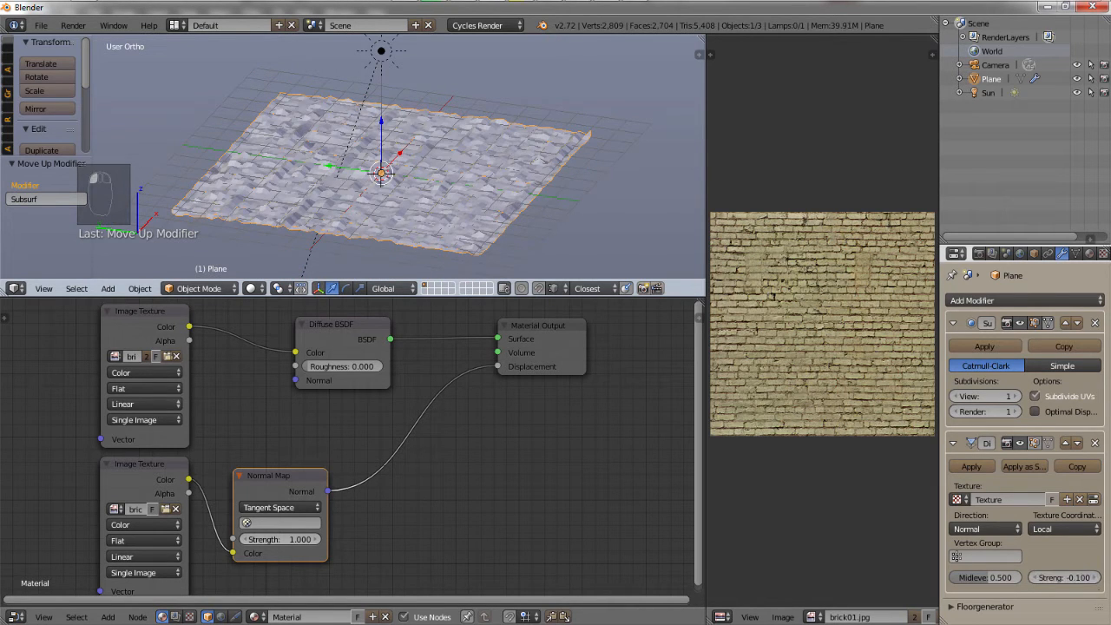
key("Return")
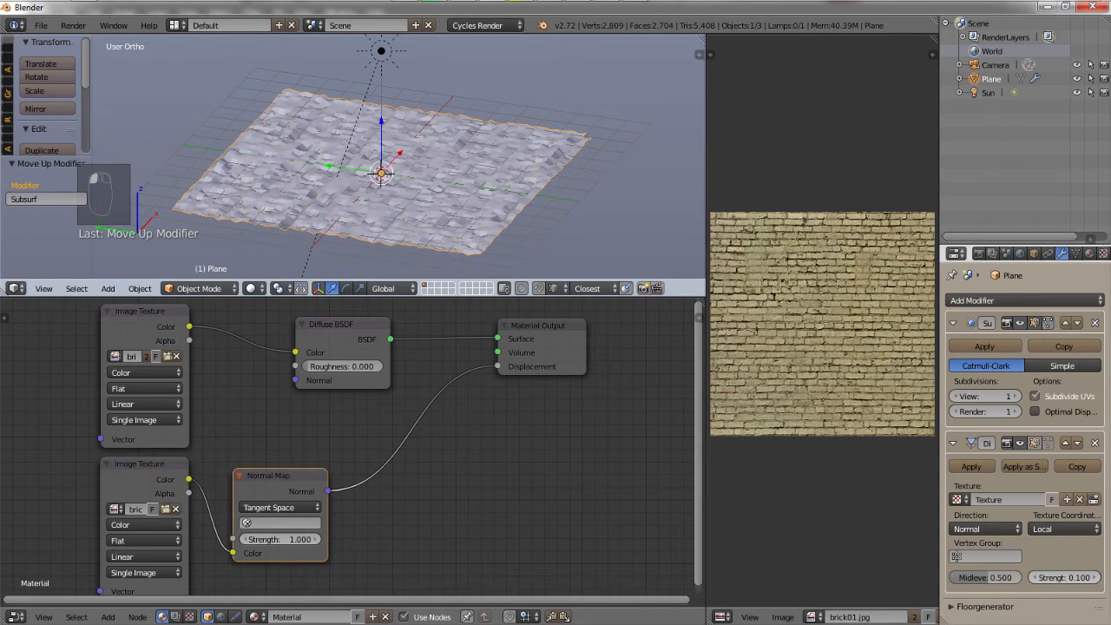
left_click(1039, 577)
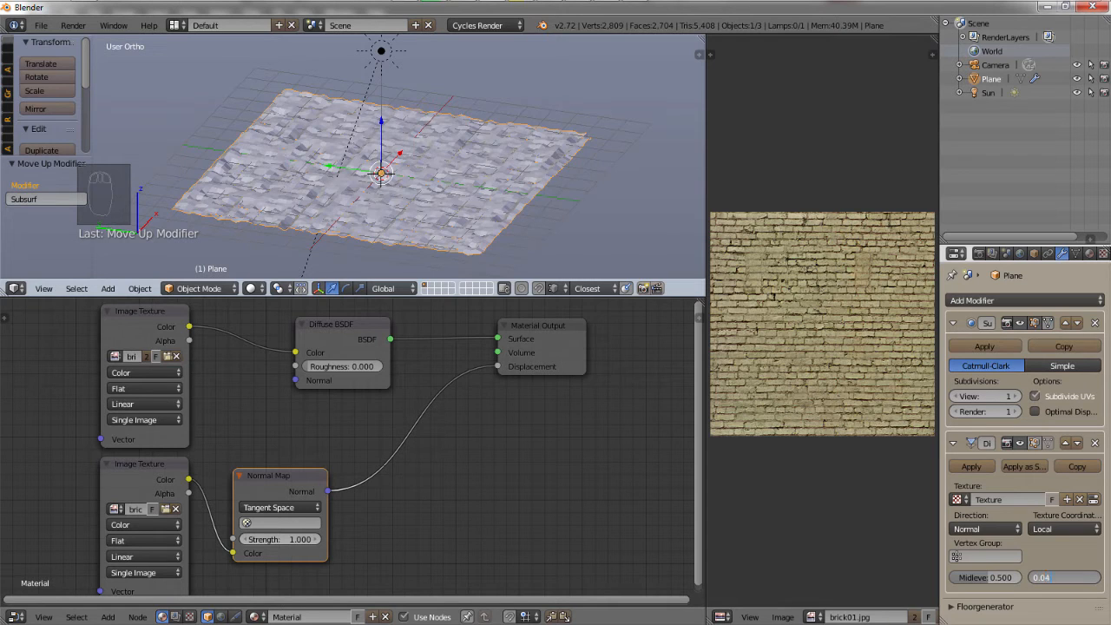
type("0.04")
key("Return")
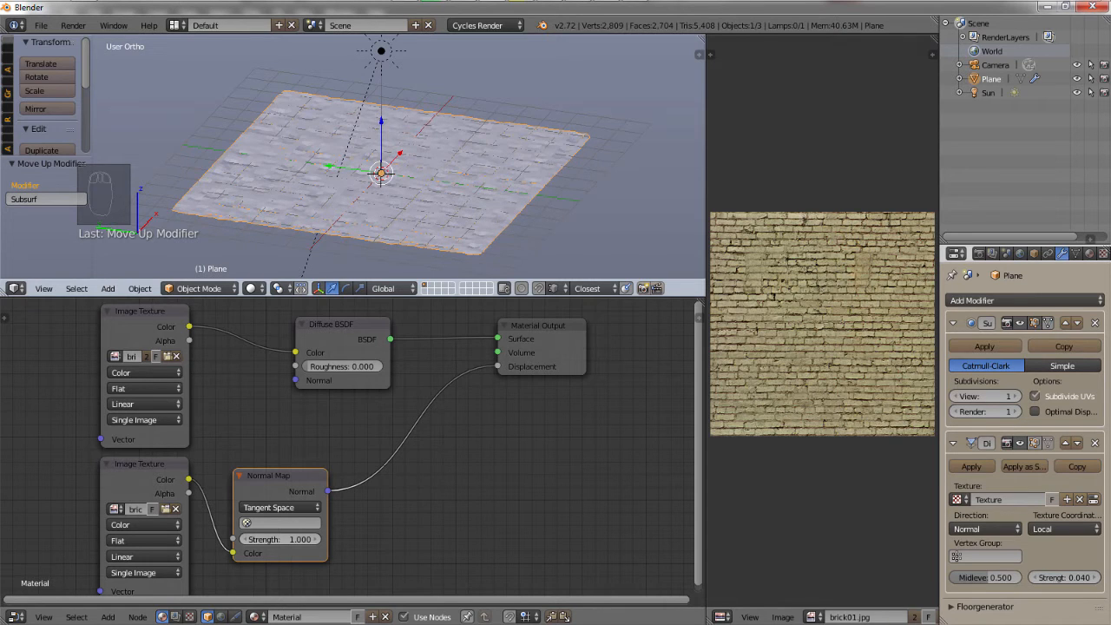
Set the Displace modifier's strength to 0.065 and inspect the plane's displaced surface up close.
left_click(1064, 577)
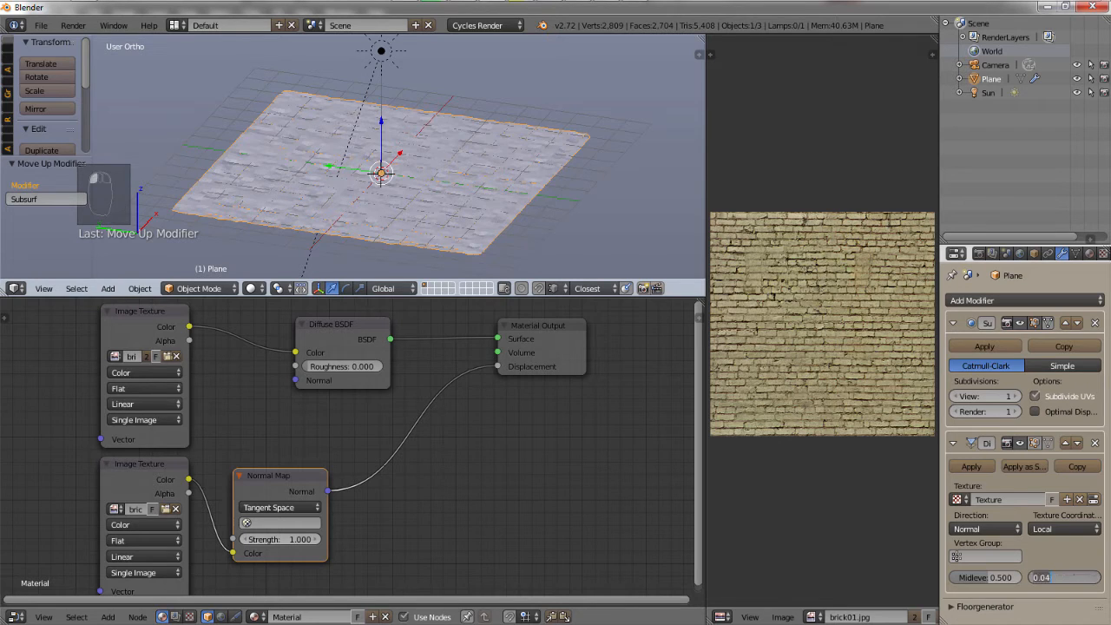
type("0.065")
key("Return")
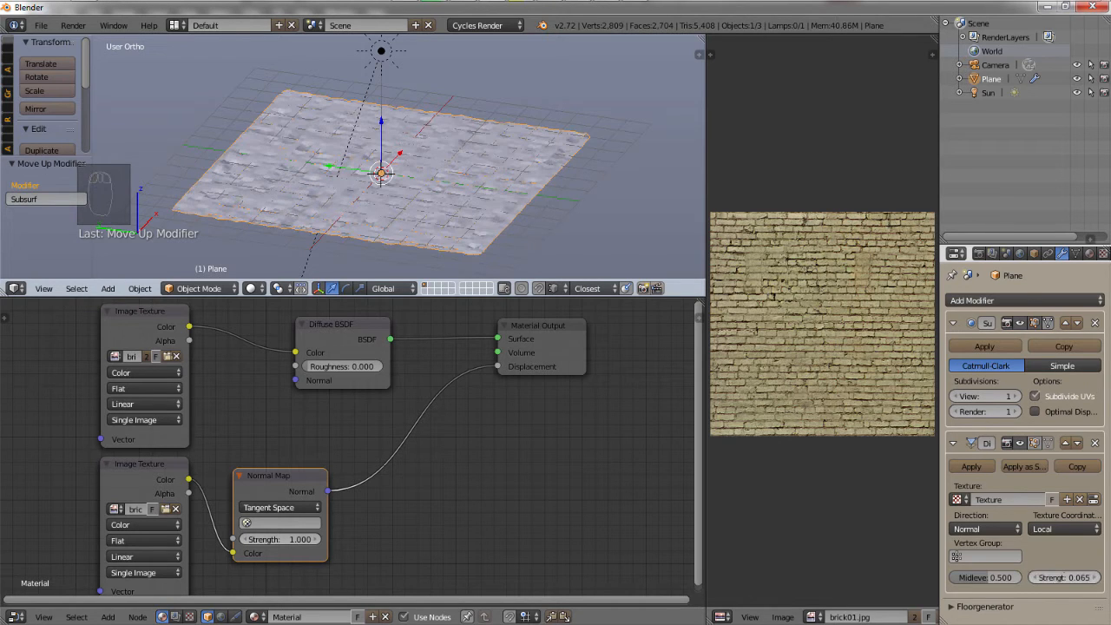
scroll(347, 173, "up", 8)
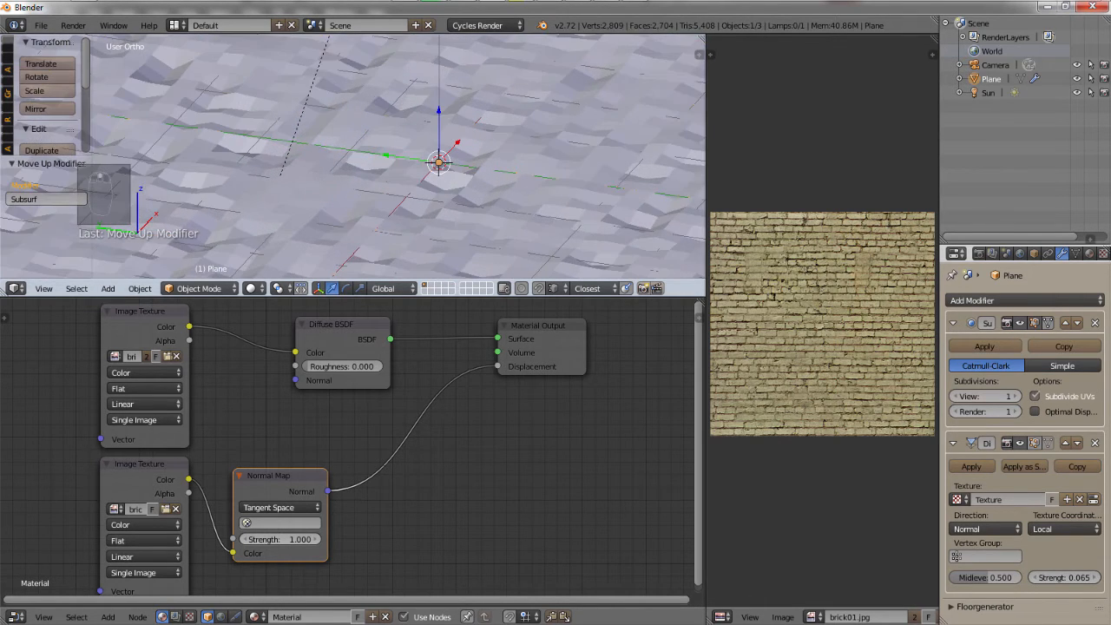
scroll(480, 124, "up", 1)
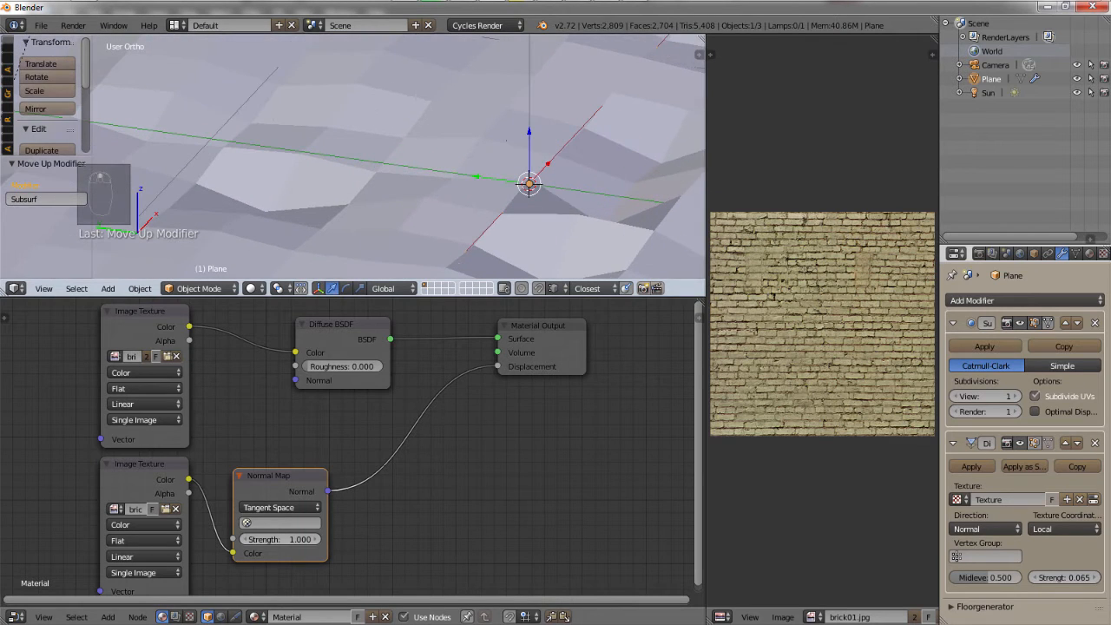
Apply smooth shading to the plane and raise the Subdivision Surface modifier's View subdivisions to 2, 4 and finally 5.
scroll(353, 156, "down", 8)
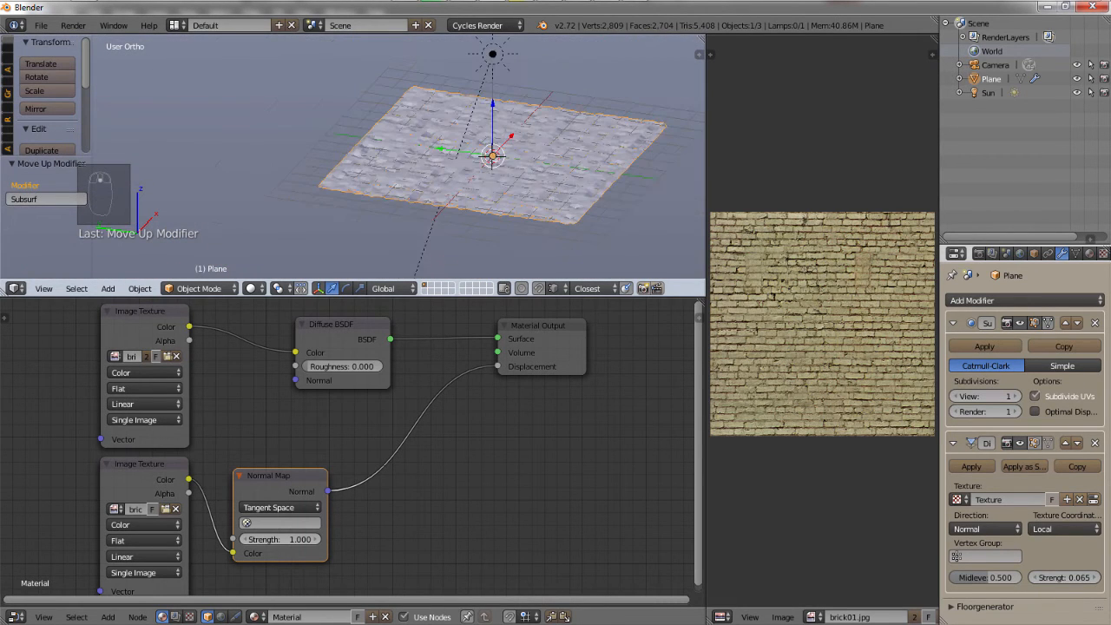
scroll(432, 156, "up", 3)
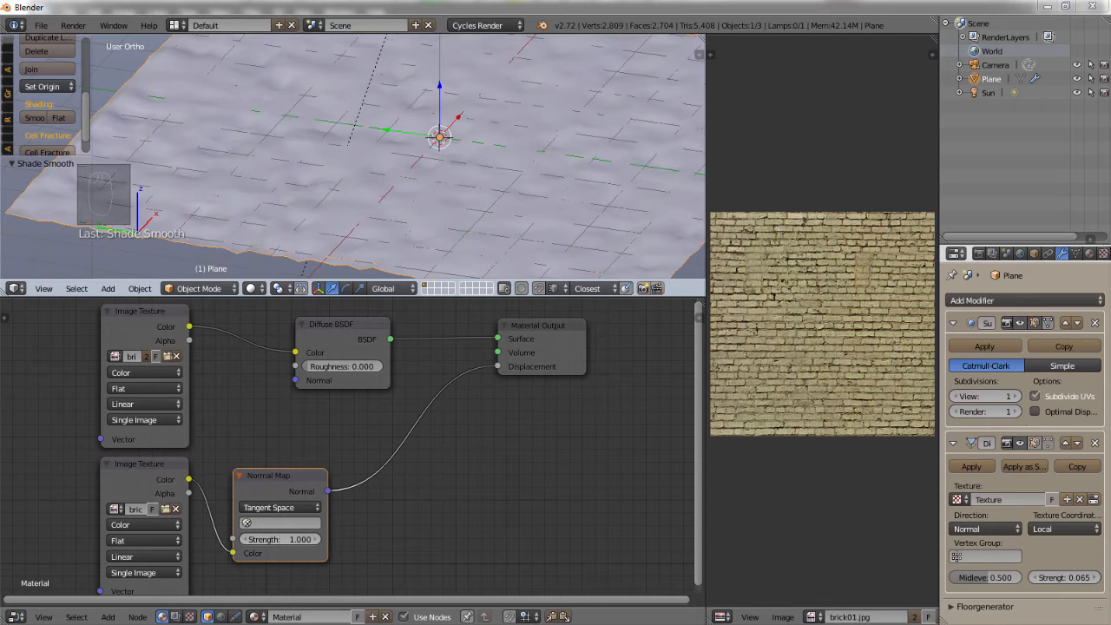
left_click(1015, 396)
left_click(1015, 396)
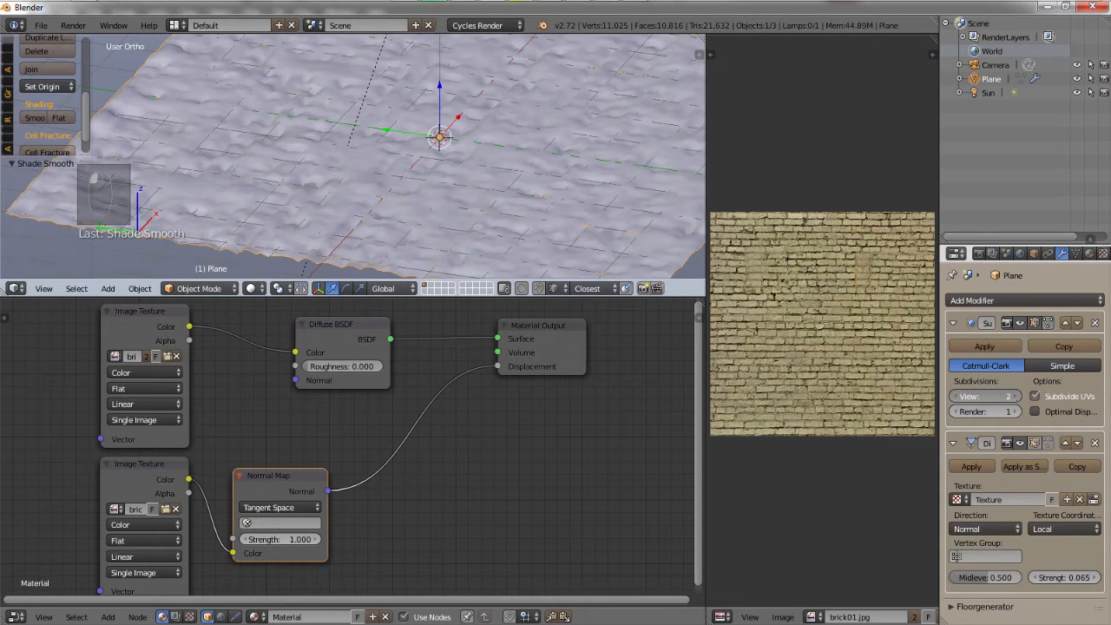
key("ctrl+4")
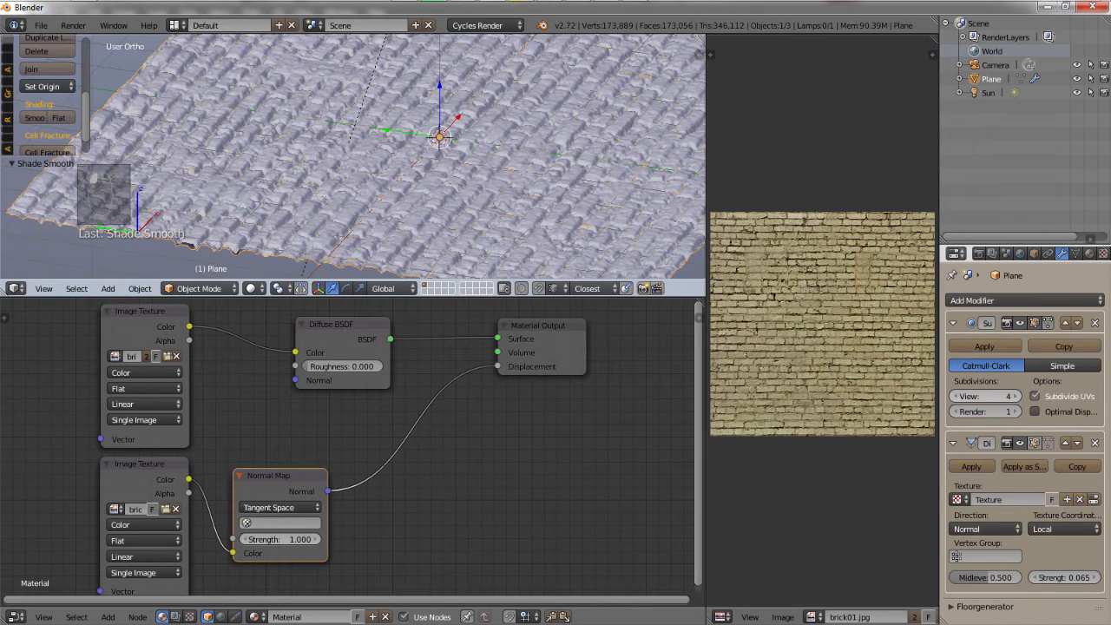
key("ctrl+5")
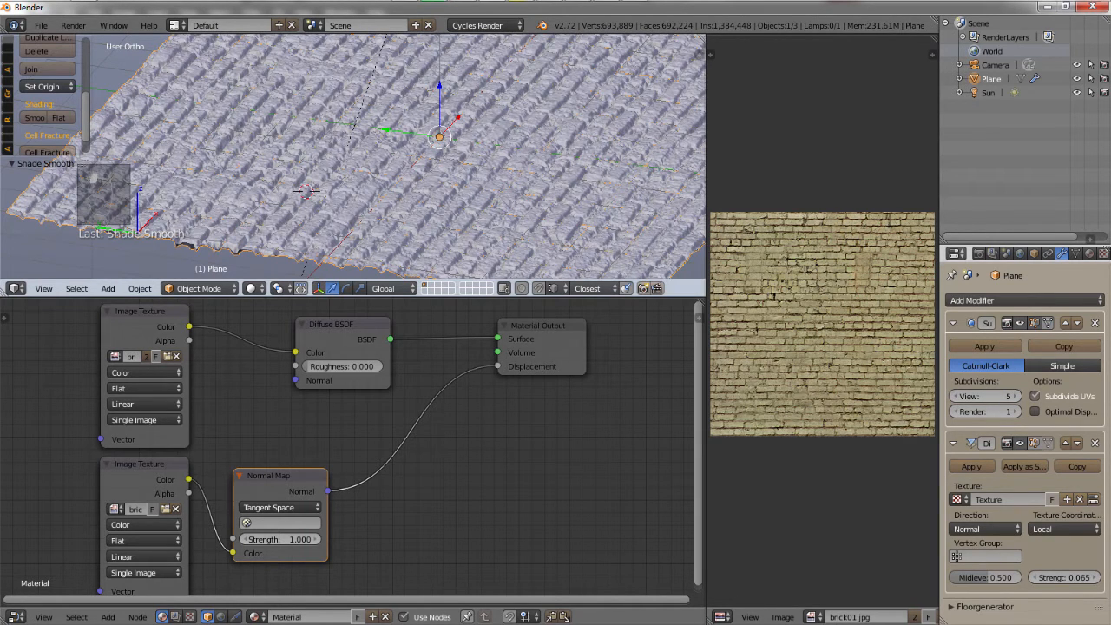
scroll(418, 190, "up", 1)
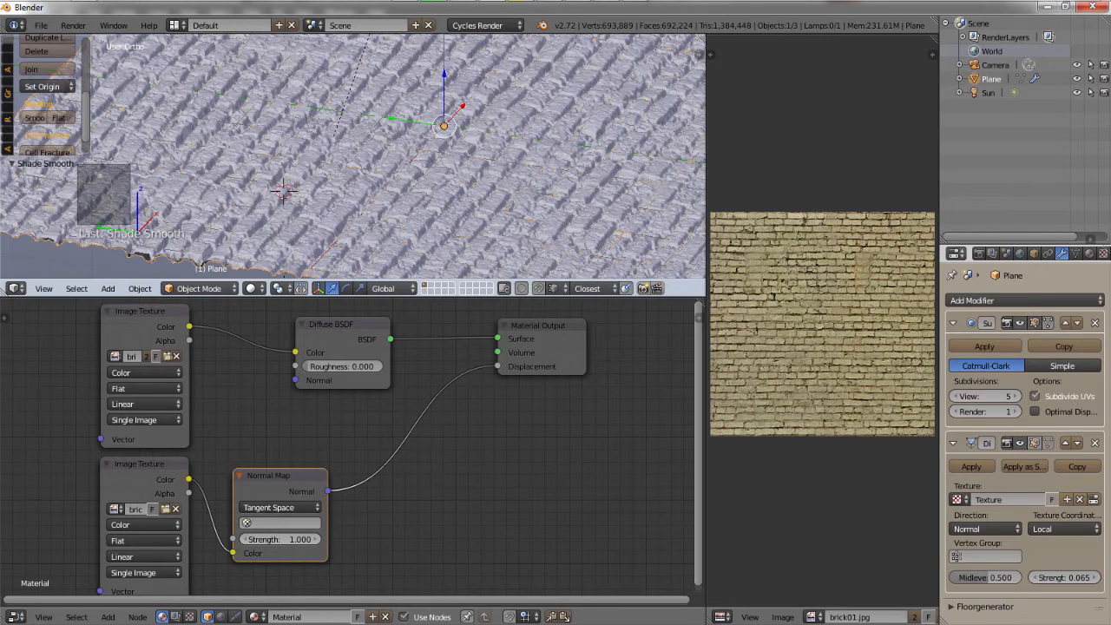
scroll(415, 190, "up", 4)
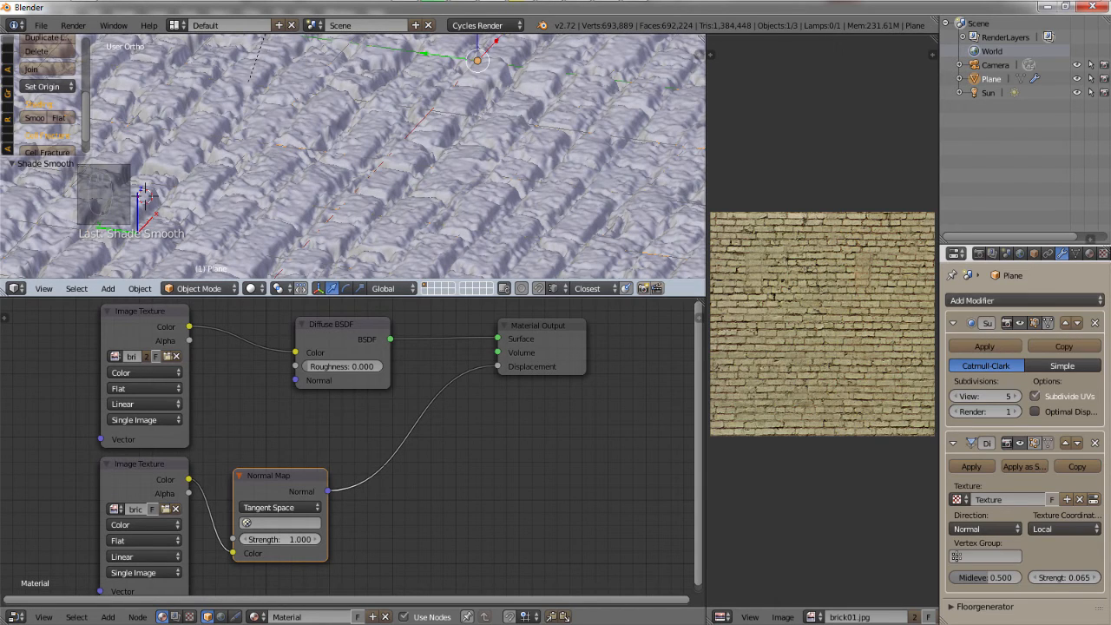
Try a Displace modifier strength of 0.015 and inspect the plane's surface.
left_click(1063, 577)
left_click(1060, 577)
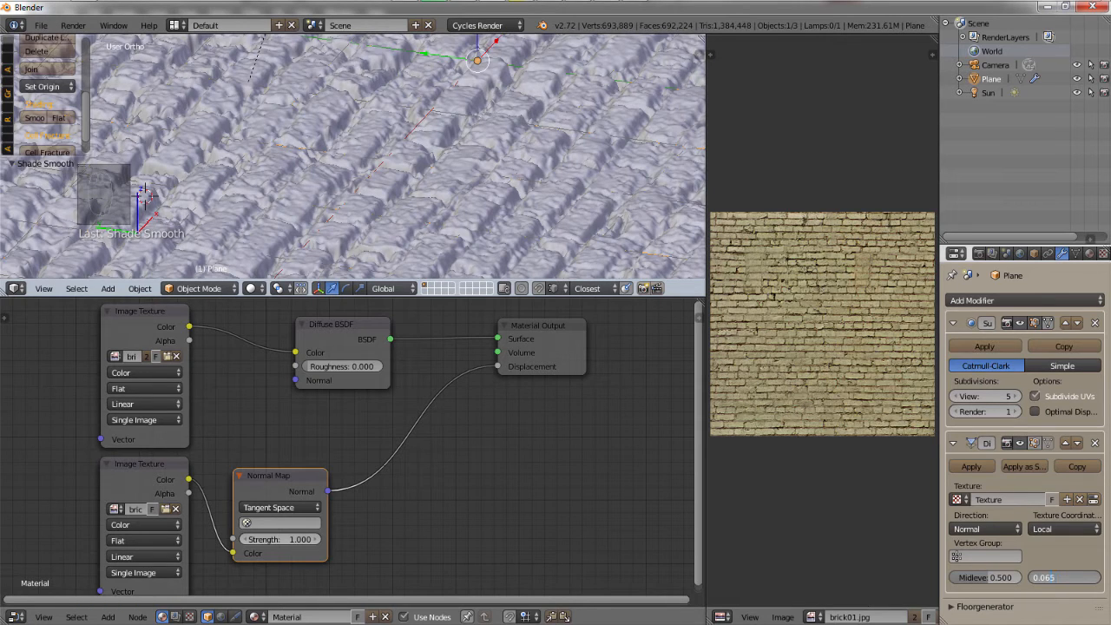
key("BackSpace")
key("BackSpace")
type("15")
key("Return")
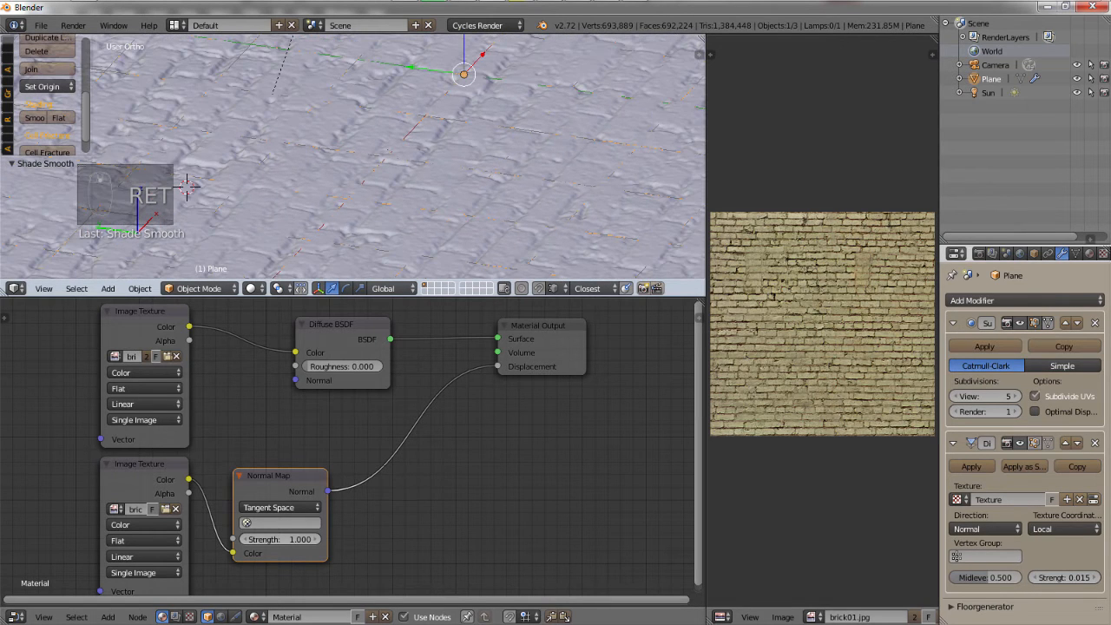
scroll(351, 156, "down", 4)
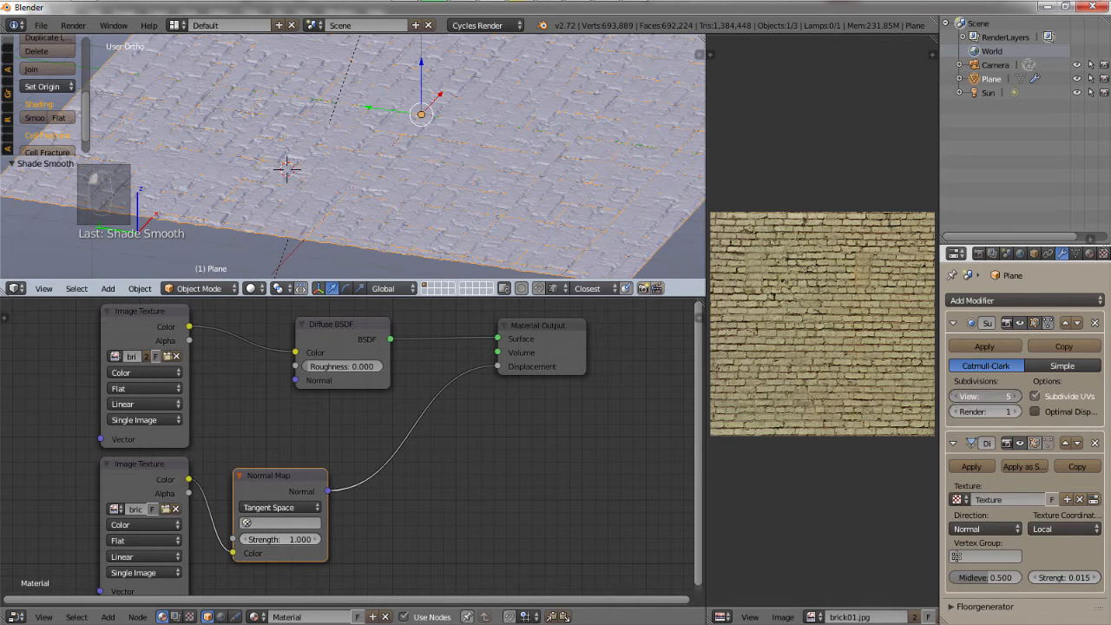
Set the Subdivision Surface modifier's View subdivisions to 4 and its Render subdivisions to 6.
scroll(985, 396, "down", 3, "ctrl")
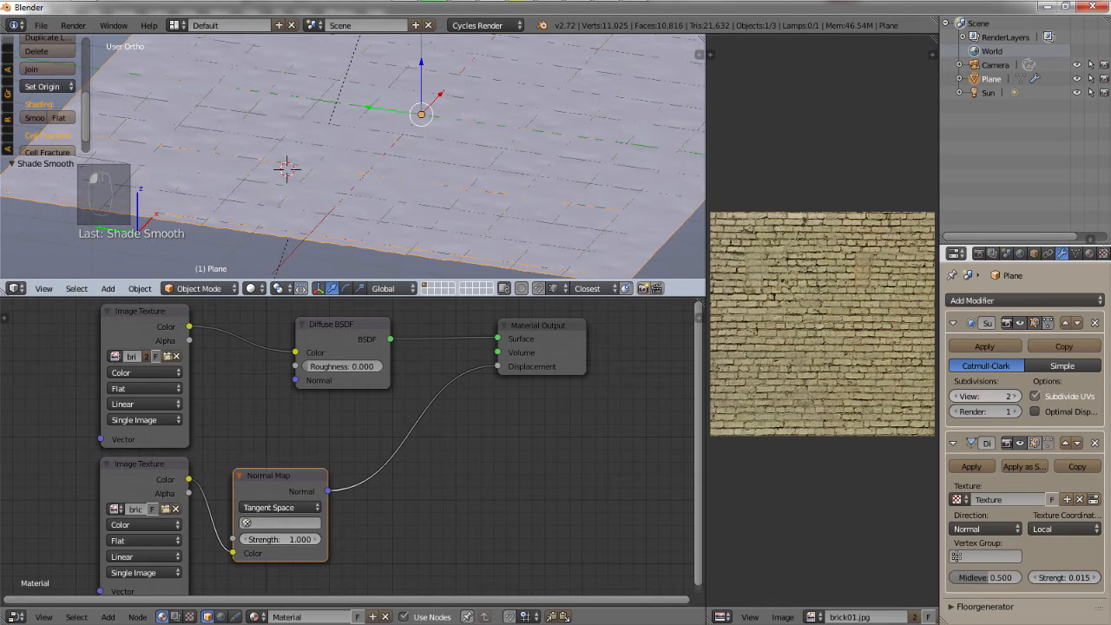
scroll(985, 395, "up", 1, "ctrl")
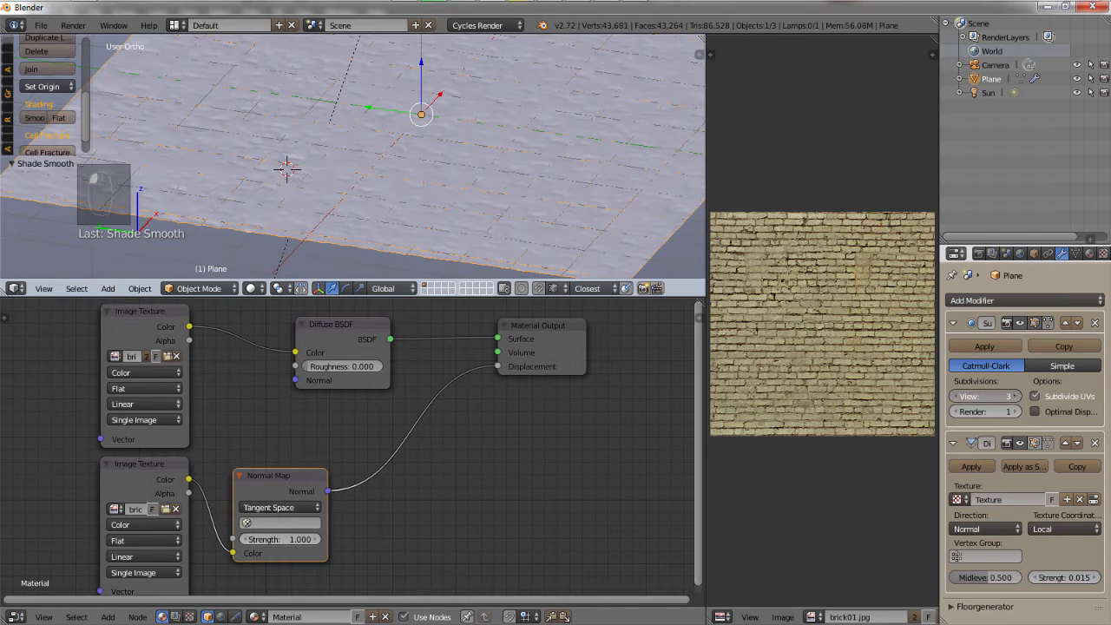
scroll(985, 395, "up", 1, "ctrl")
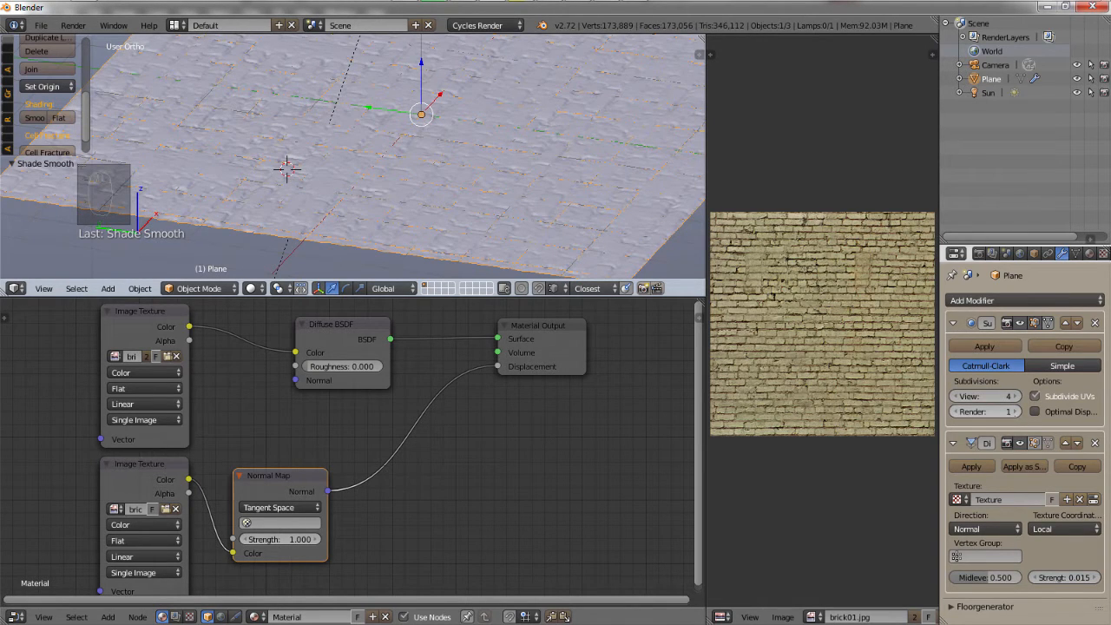
scroll(984, 411, "up", 3, "ctrl")
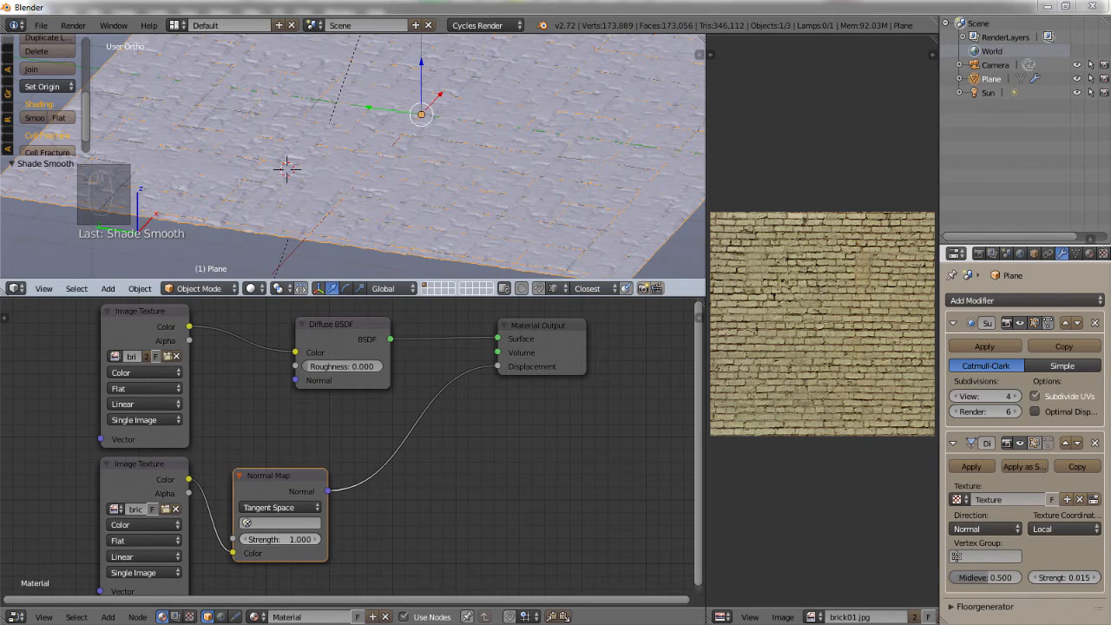
Set the Displace modifier's strength to 0.02.
left_click(1064, 577)
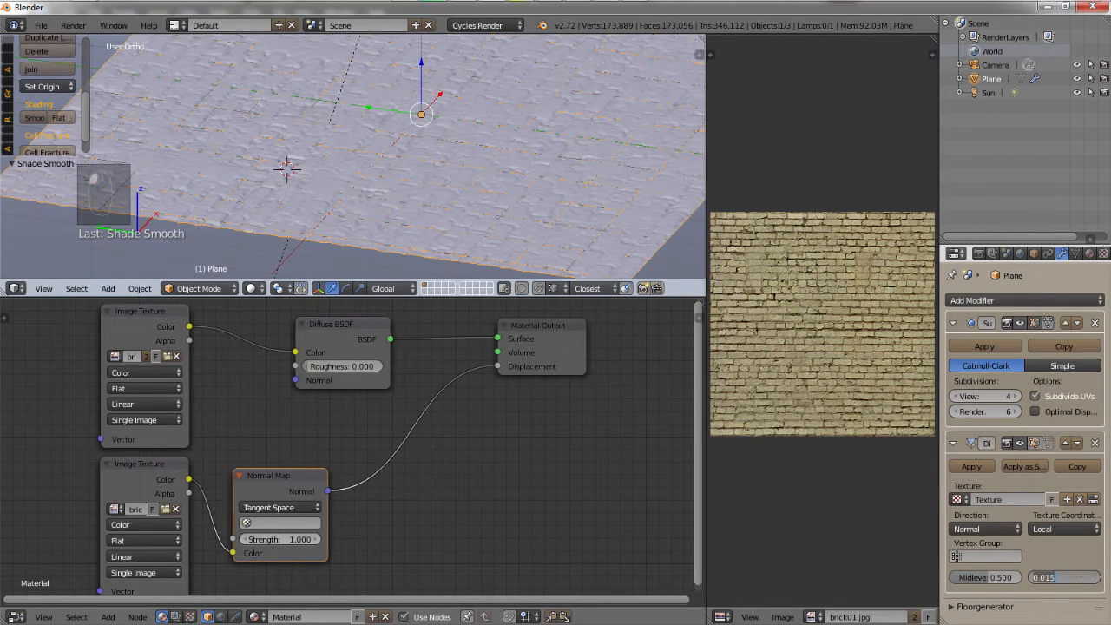
left_click(1080, 577)
key("BackSpace")
key("BackSpace")
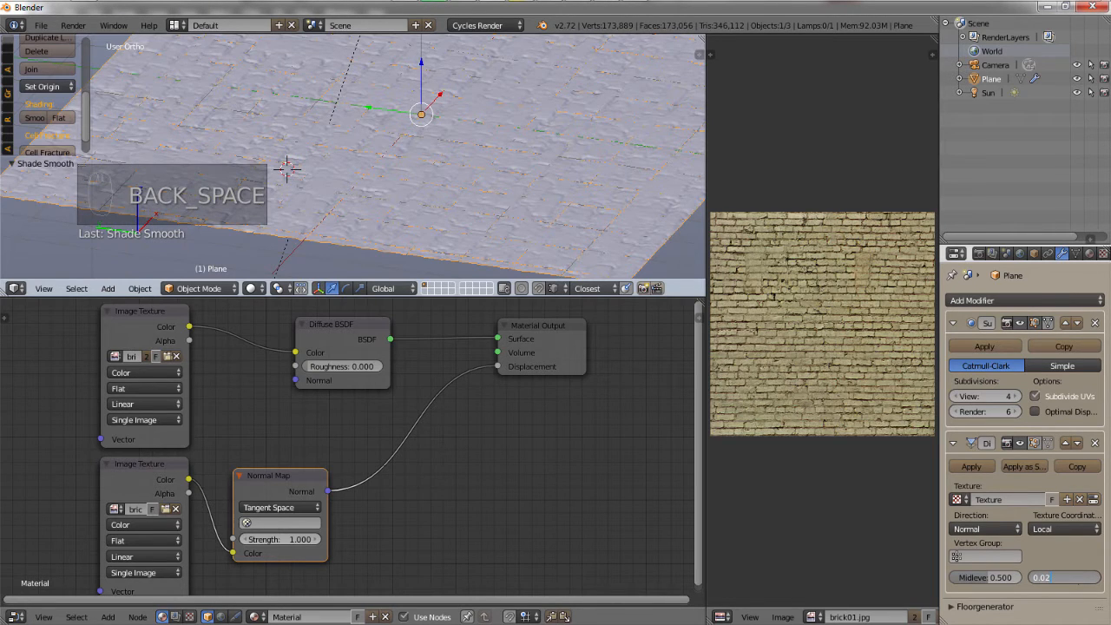
key("Return")
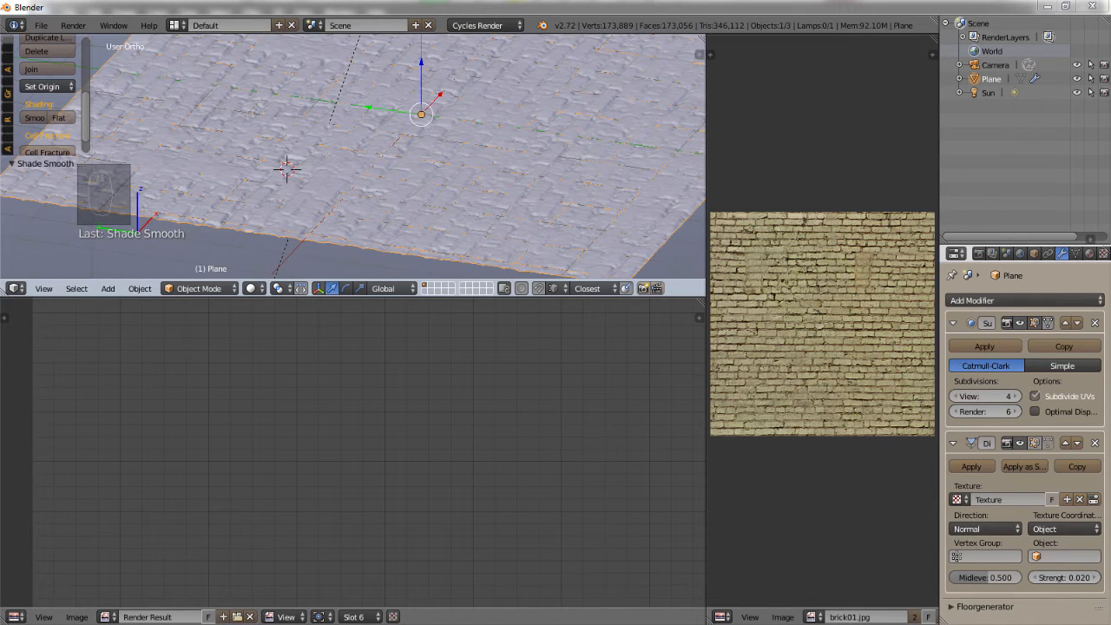
Set the Displace modifier's texture coordinates to UV and assign the UVMap layer.
left_click(1066, 529)
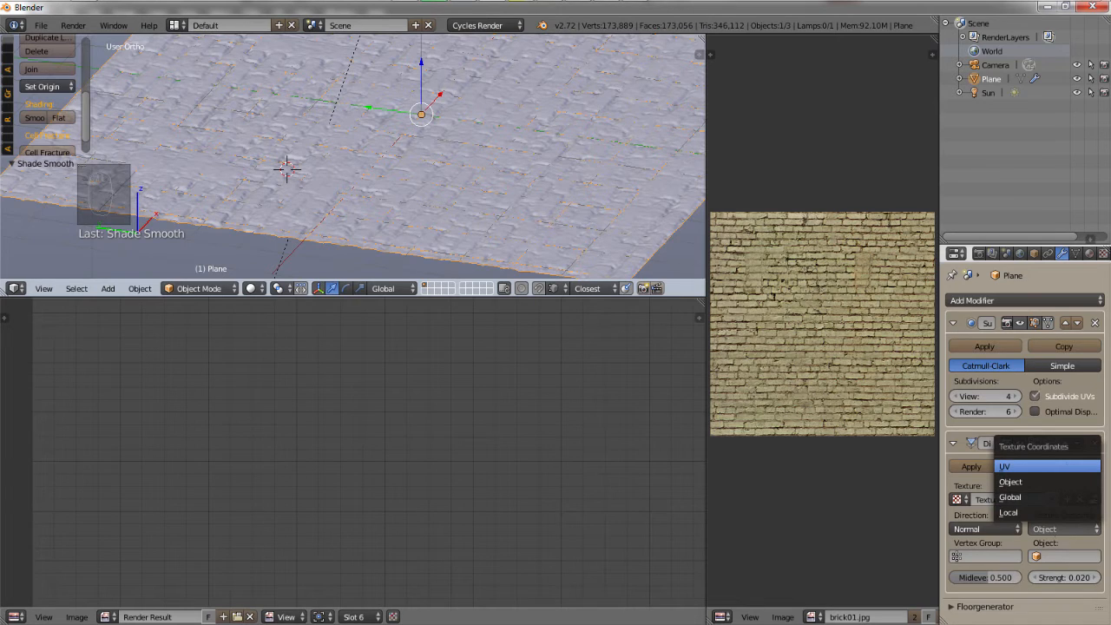
left_click(1046, 467)
left_click(1065, 556)
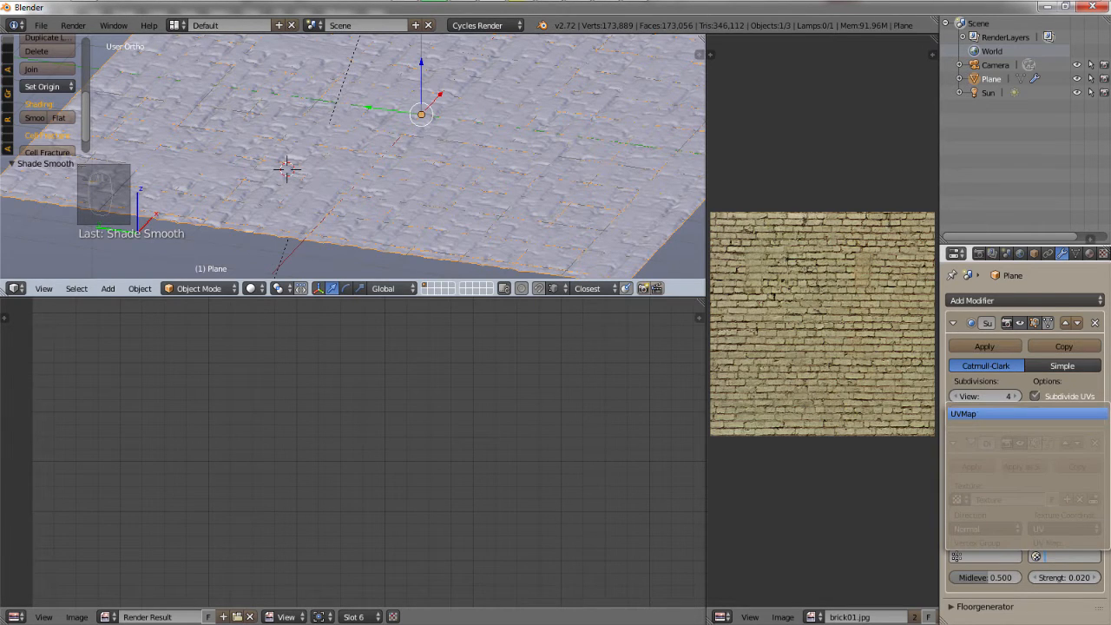
left_click(998, 414)
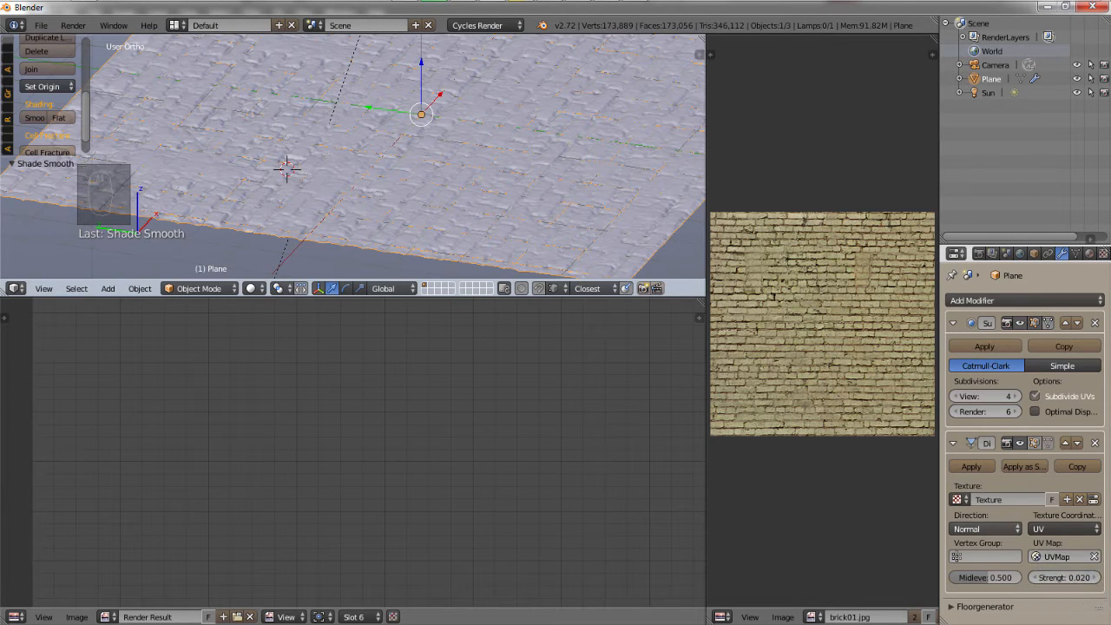
Try X as the Displace modifier's direction, and settle on Z.
left_click(985, 528)
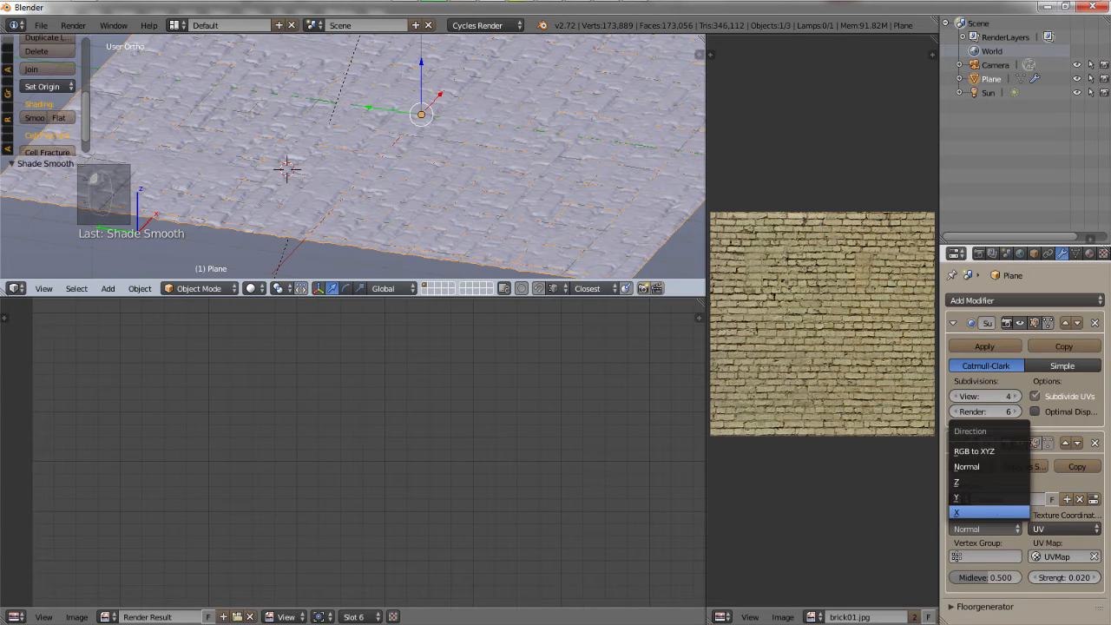
left_click(989, 512)
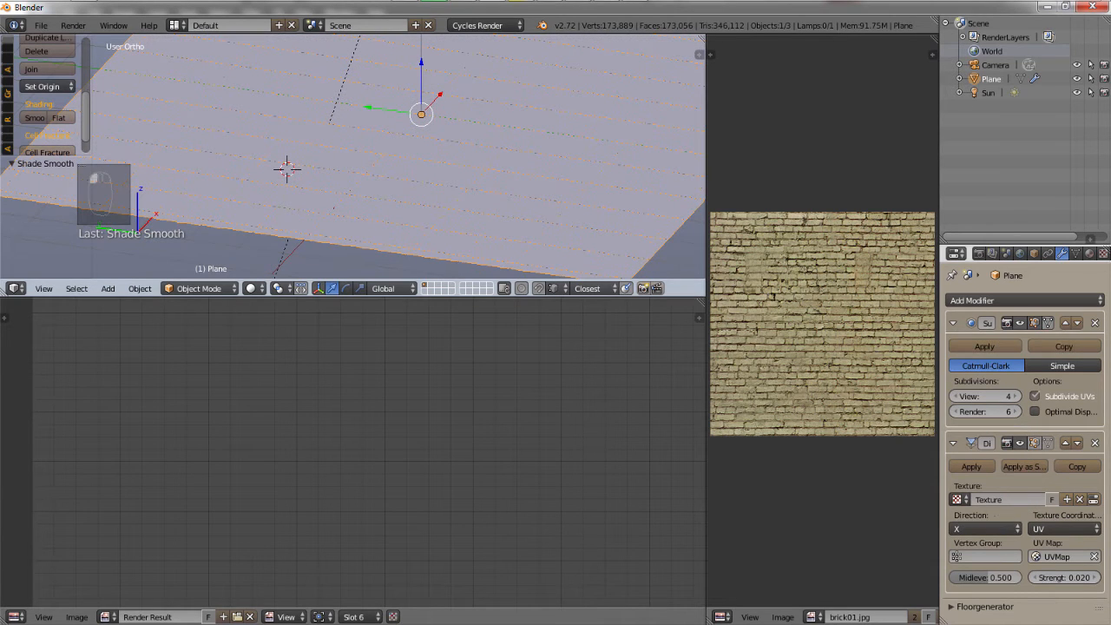
left_click(986, 527)
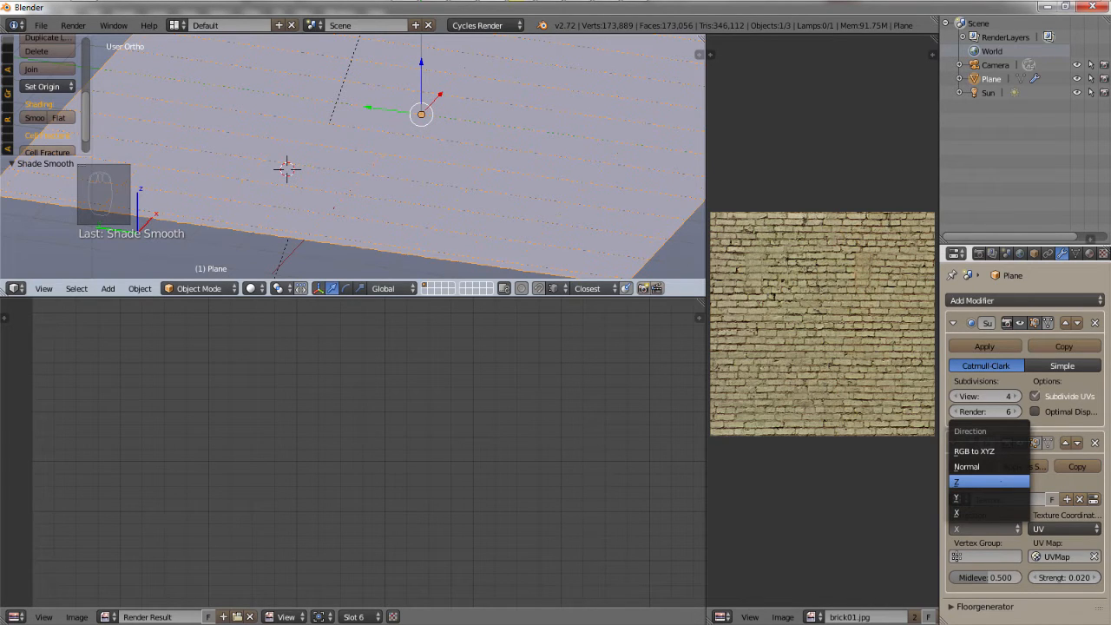
left_click(989, 481)
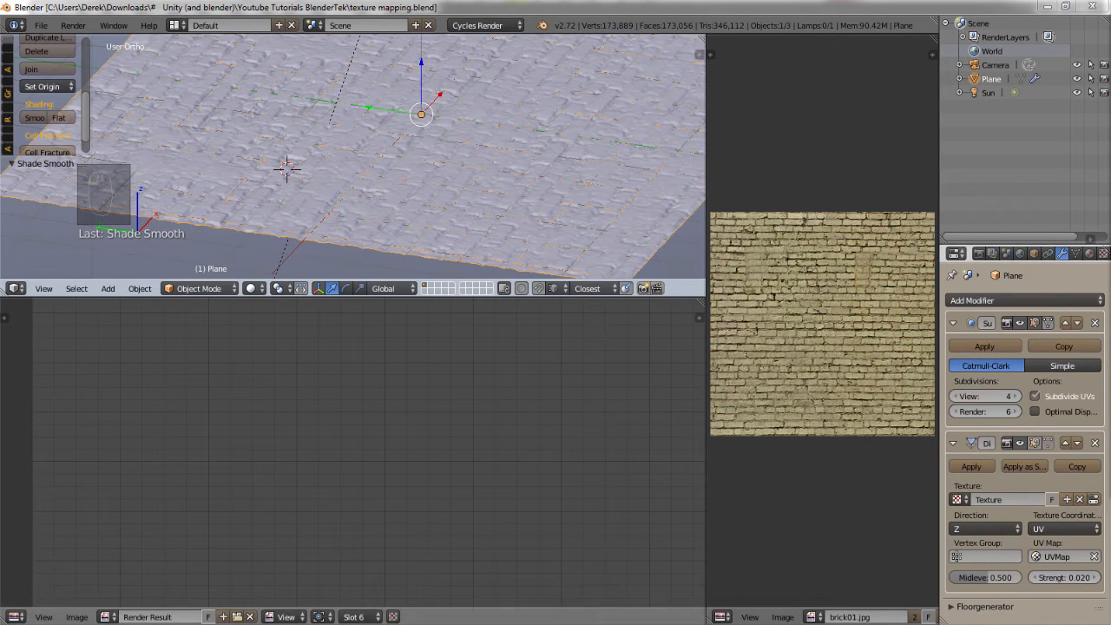
Render the brick plane from the camera, cancel the render partway, and inspect the displaced bricks up close.
key("F12")
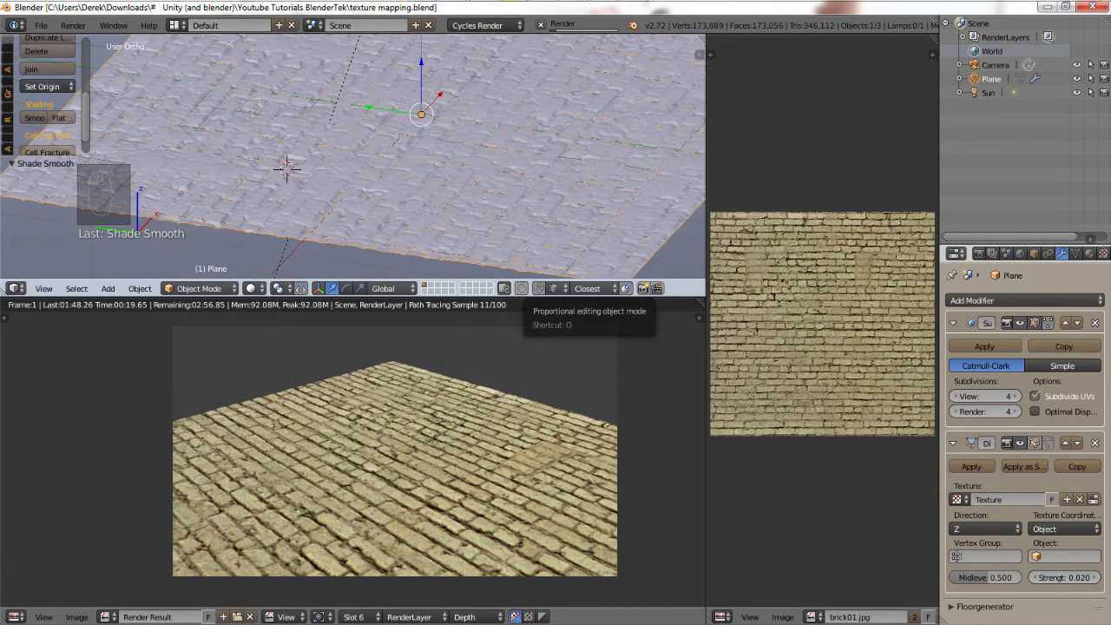
scroll(393, 456, "up", 1)
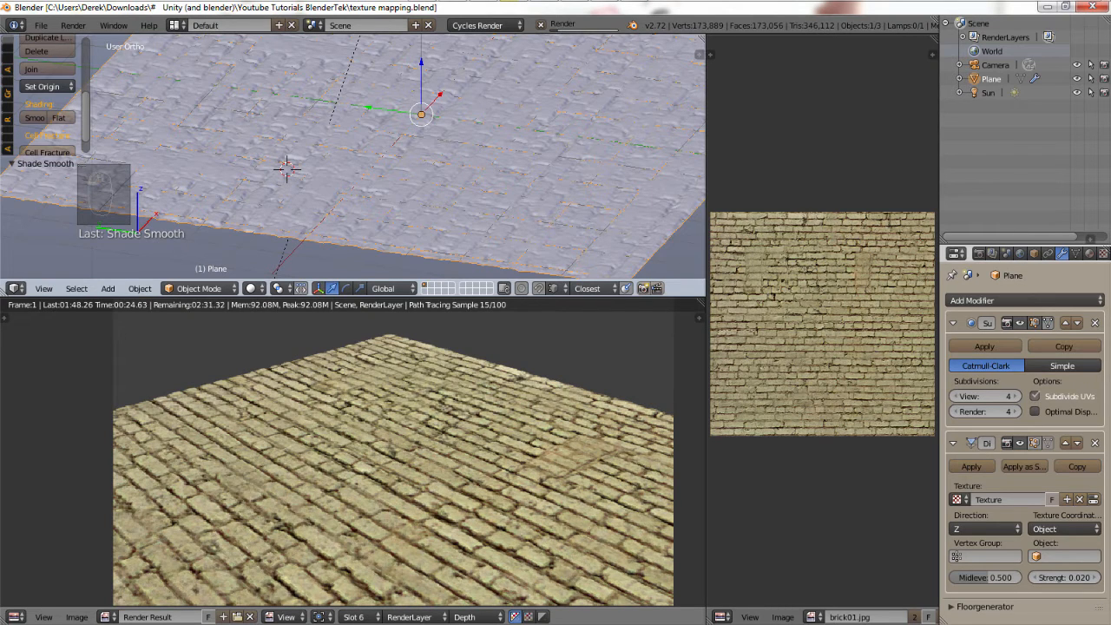
scroll(393, 455, "up", 1)
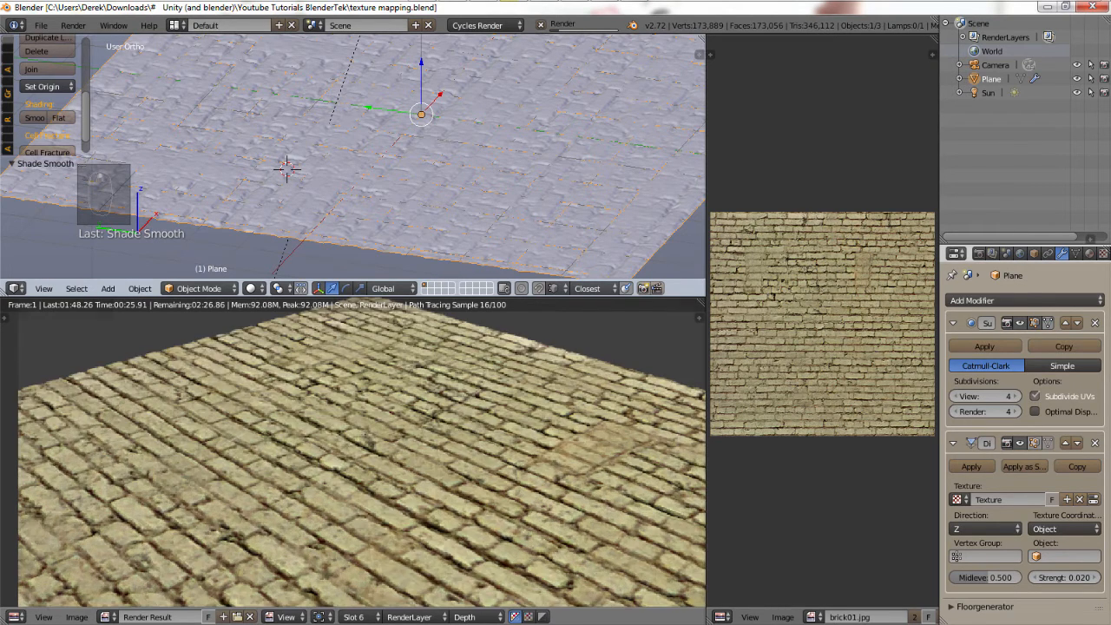
scroll(393, 456, "up", 1)
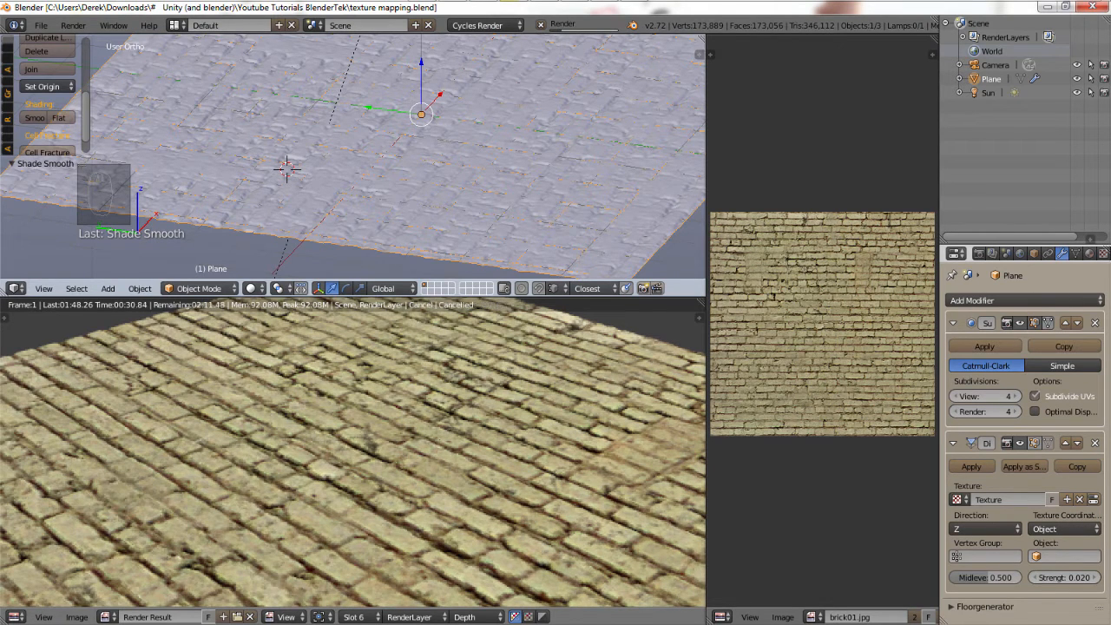
key("Escape")
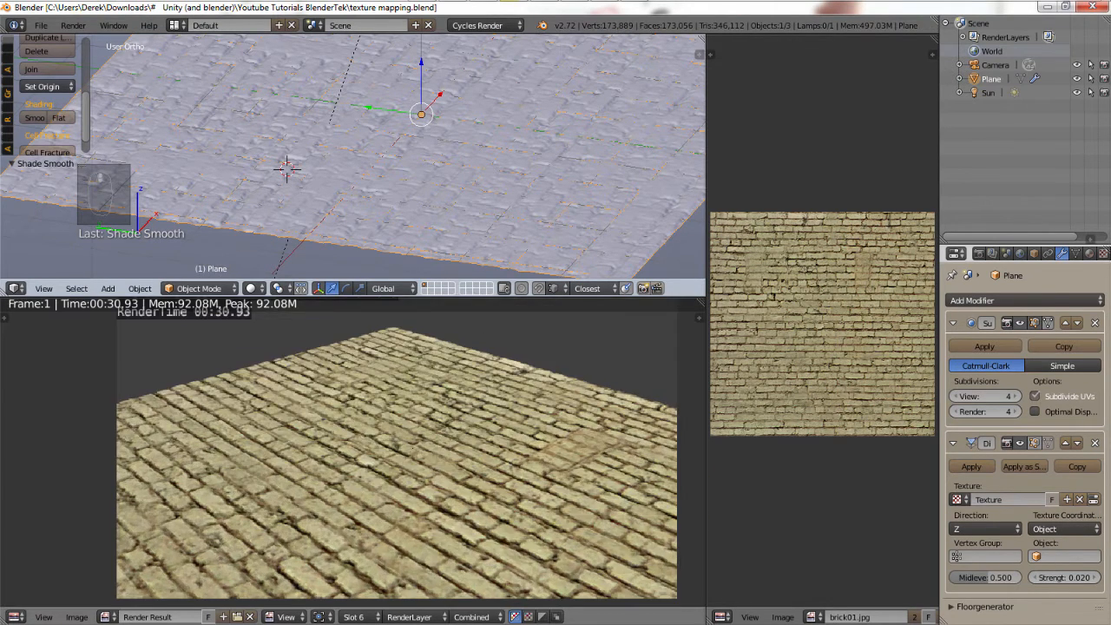
scroll(393, 455, "up", 1)
scroll(393, 456, "up", 1)
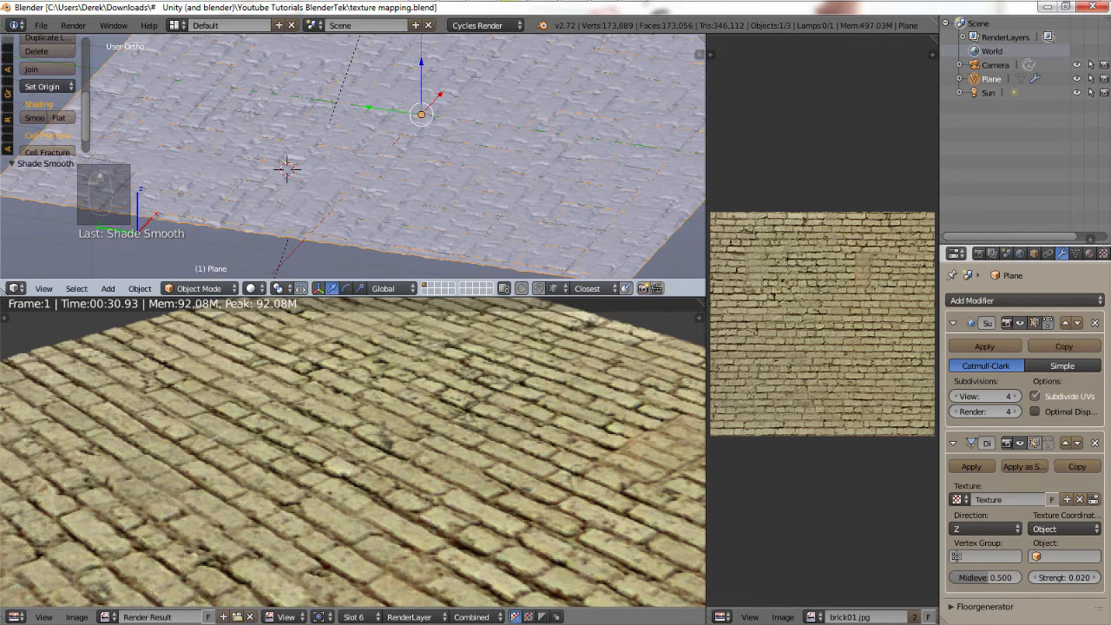
Compare the current render with the earlier ones in Slot 8 and Slot 7, and return to Slot 6.
left_click(354, 616)
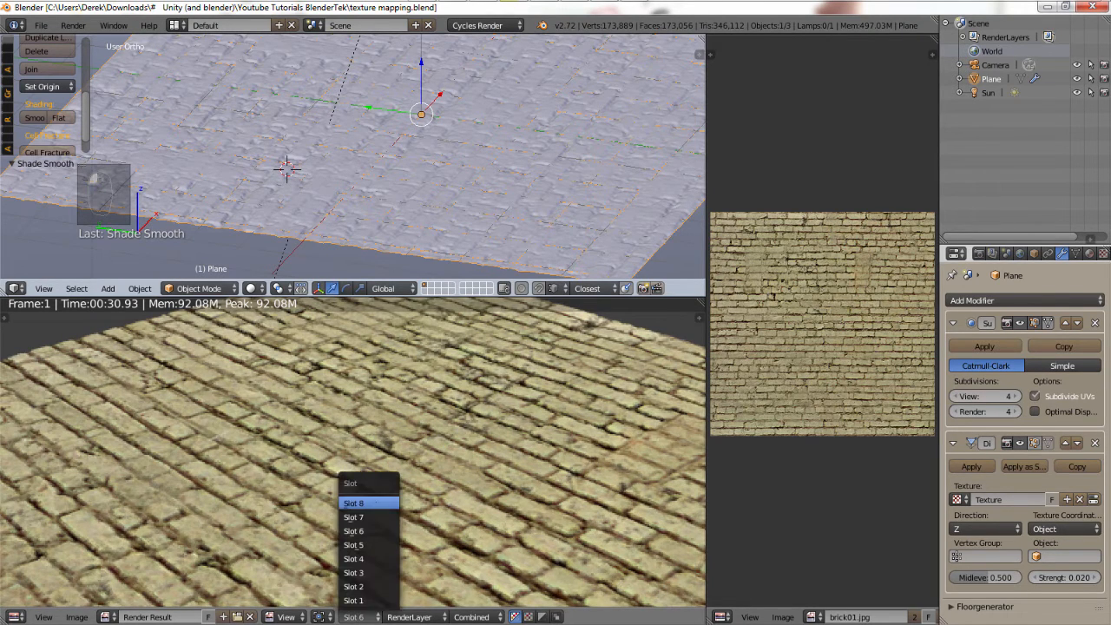
left_click(382, 503)
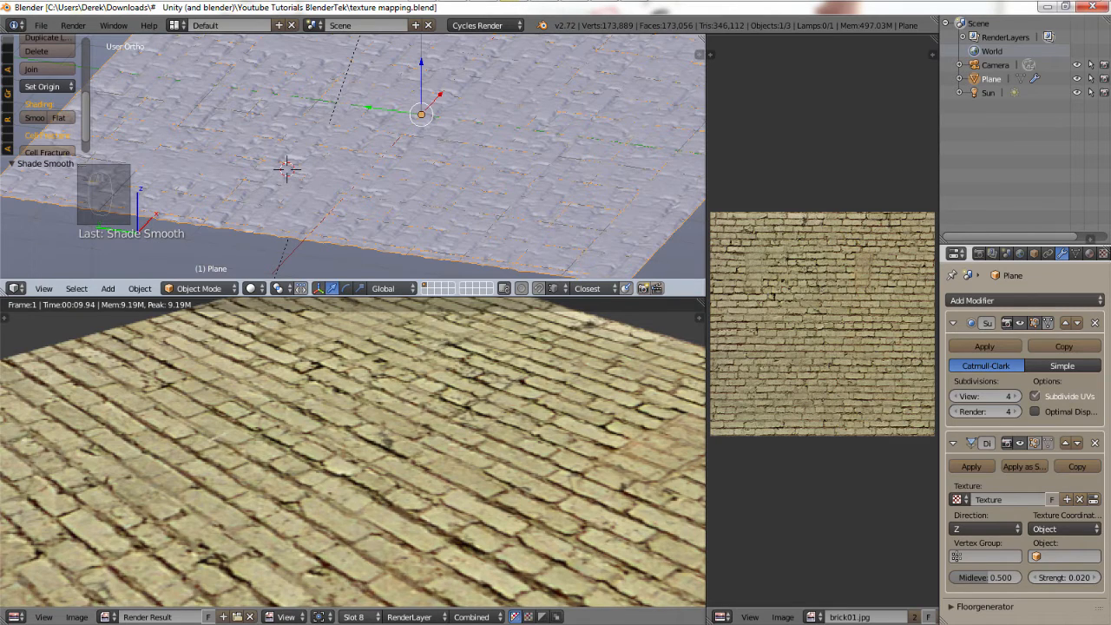
left_click(353, 616)
left_click(371, 529)
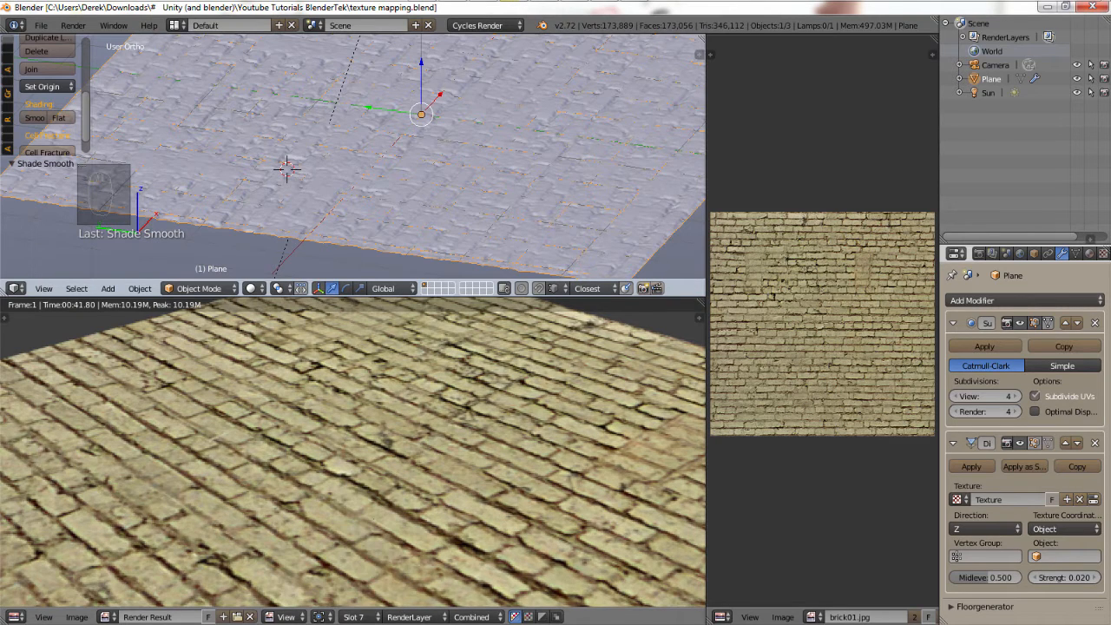
left_click(353, 616)
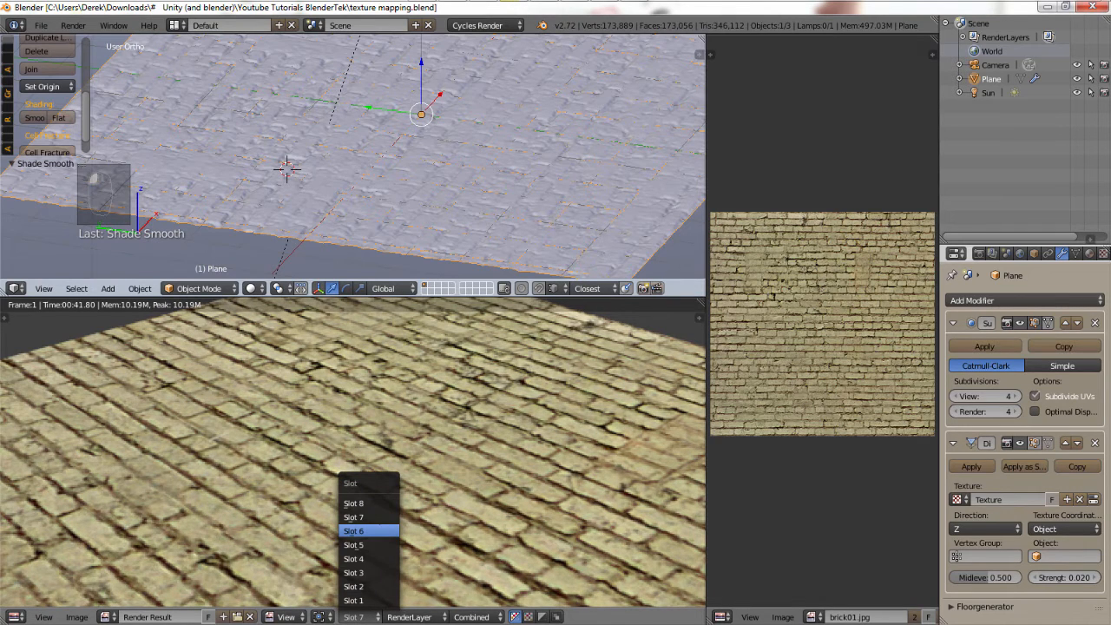
left_click(371, 530)
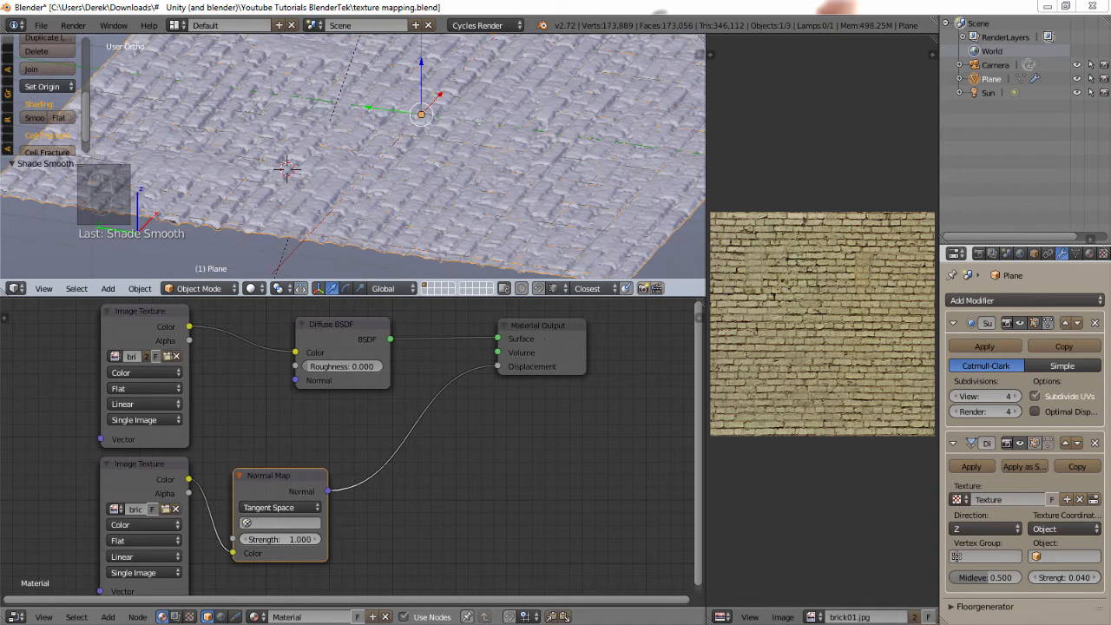
Spread out the material nodes, moving the Normal Map and its image texture below Material Output to make room around the Diffuse BSDF.
left_click_drag(538, 325, 636, 328)
left_click_drag(277, 475, 624, 491)
left_click_drag(139, 463, 487, 558)
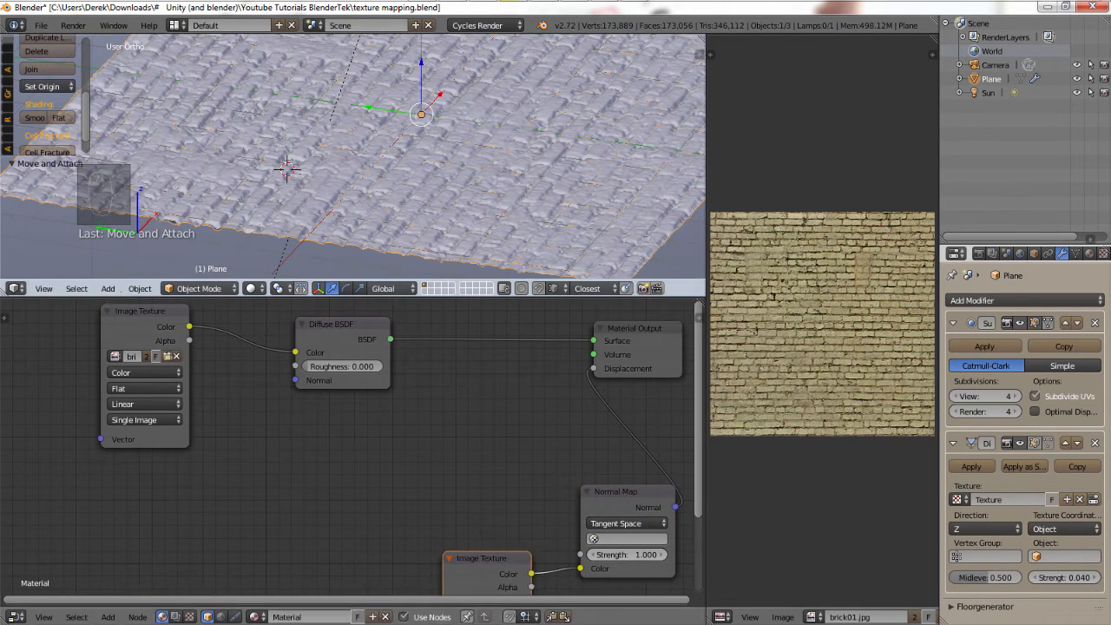
left_click_drag(338, 324, 503, 327)
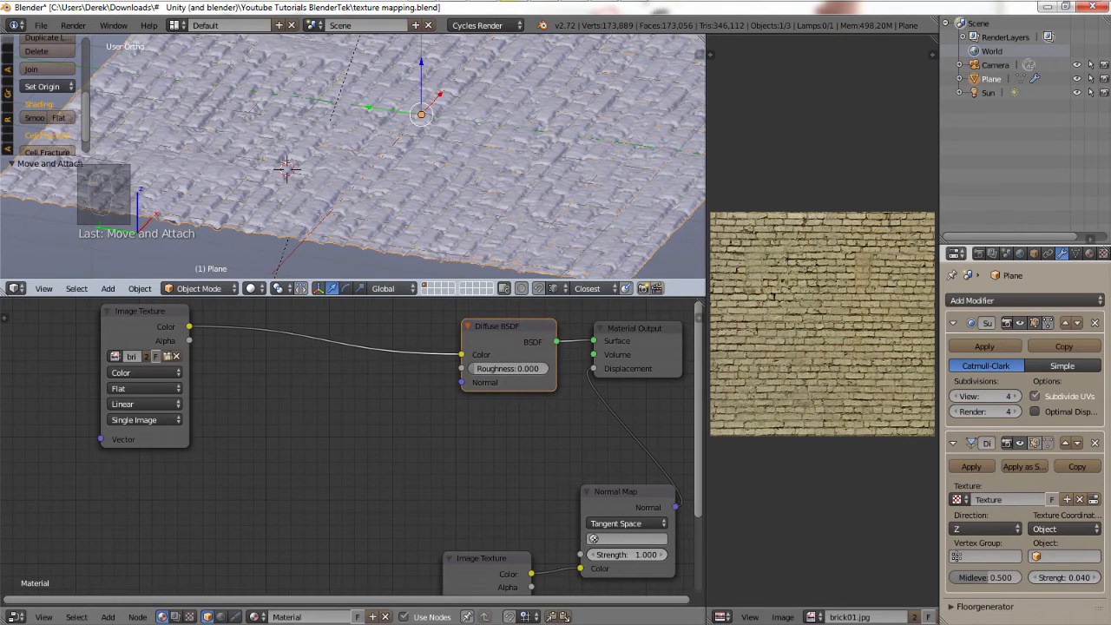
left_click_drag(138, 311, 45, 311)
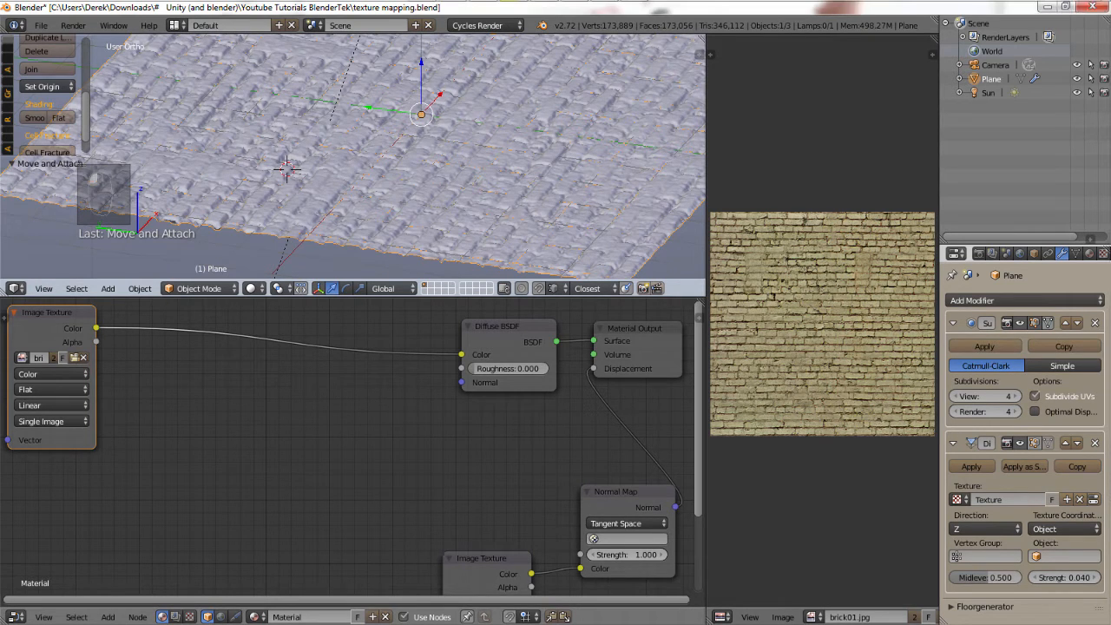
Add a Glossy BSDF node below the Diffuse BSDF.
key("shift")
key("shift+a")
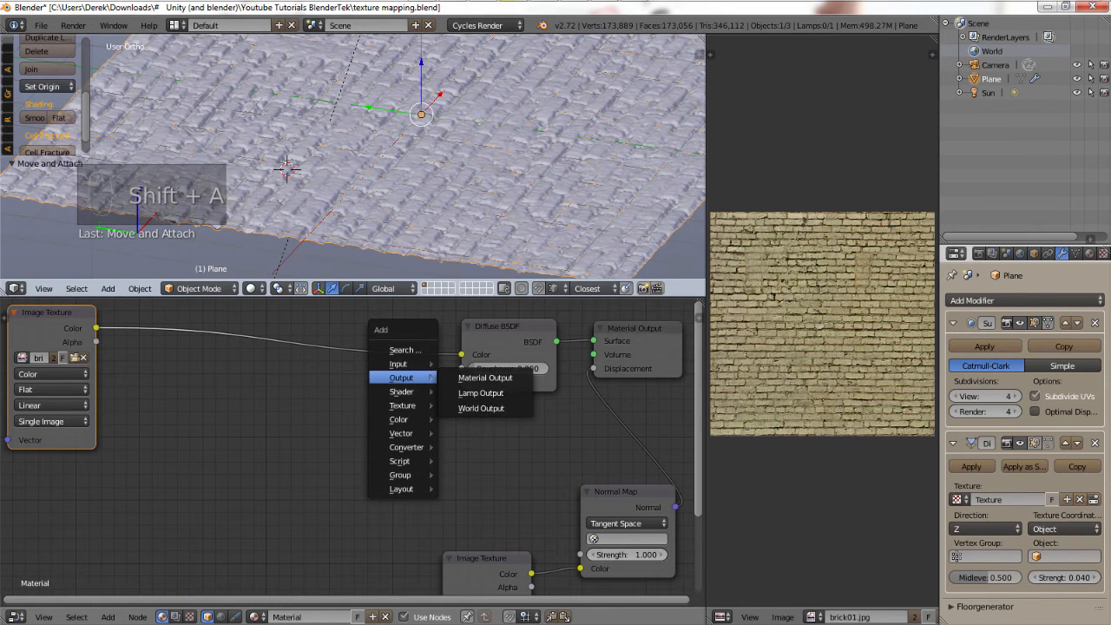
mouse_move(408, 391)
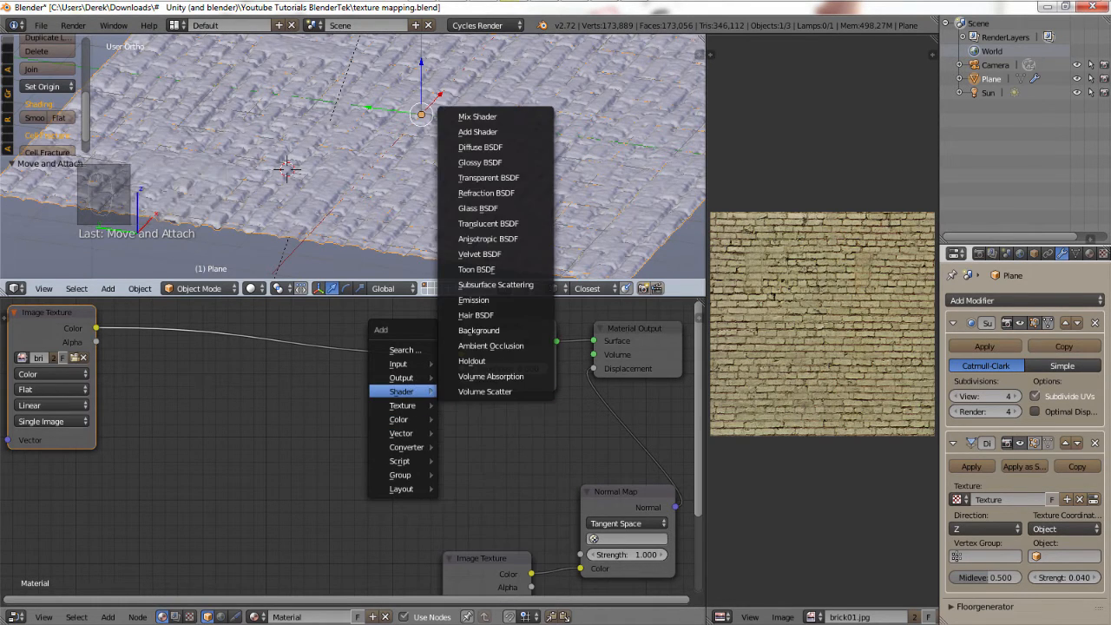
left_click(480, 162)
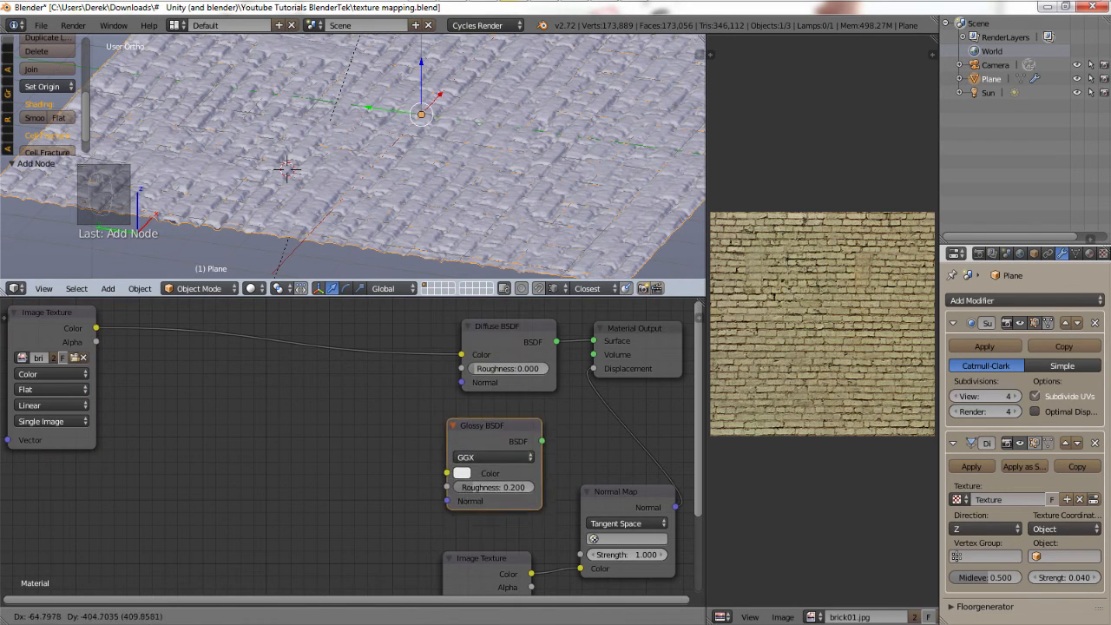
left_click(413, 417)
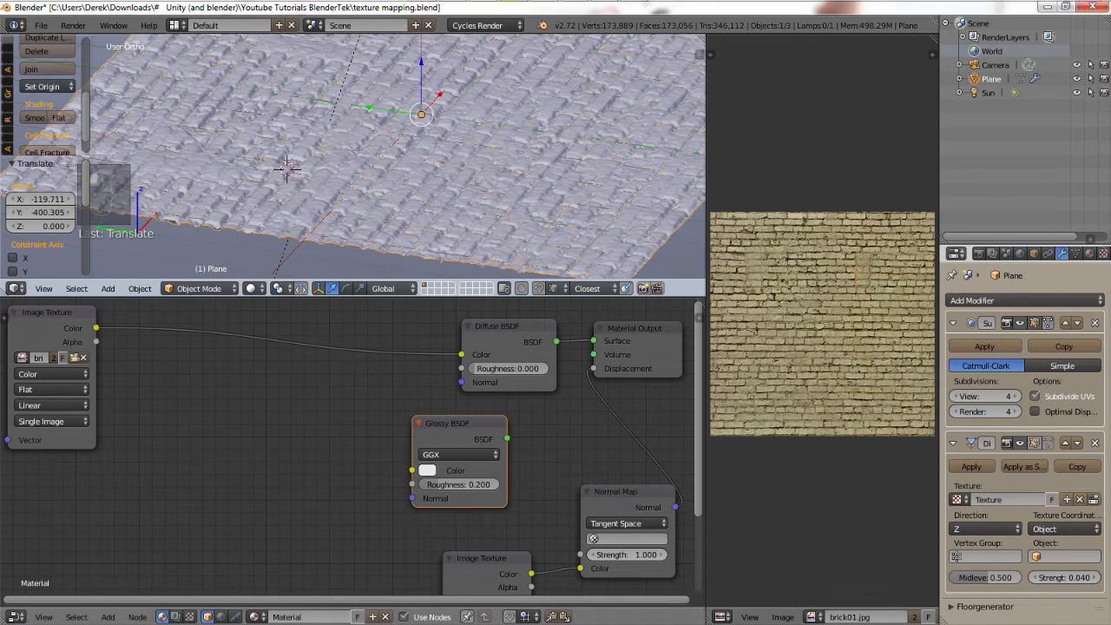
Add a Mix Shader node beside the Glossy BSDF.
key("shift+a")
mouse_move(251, 424)
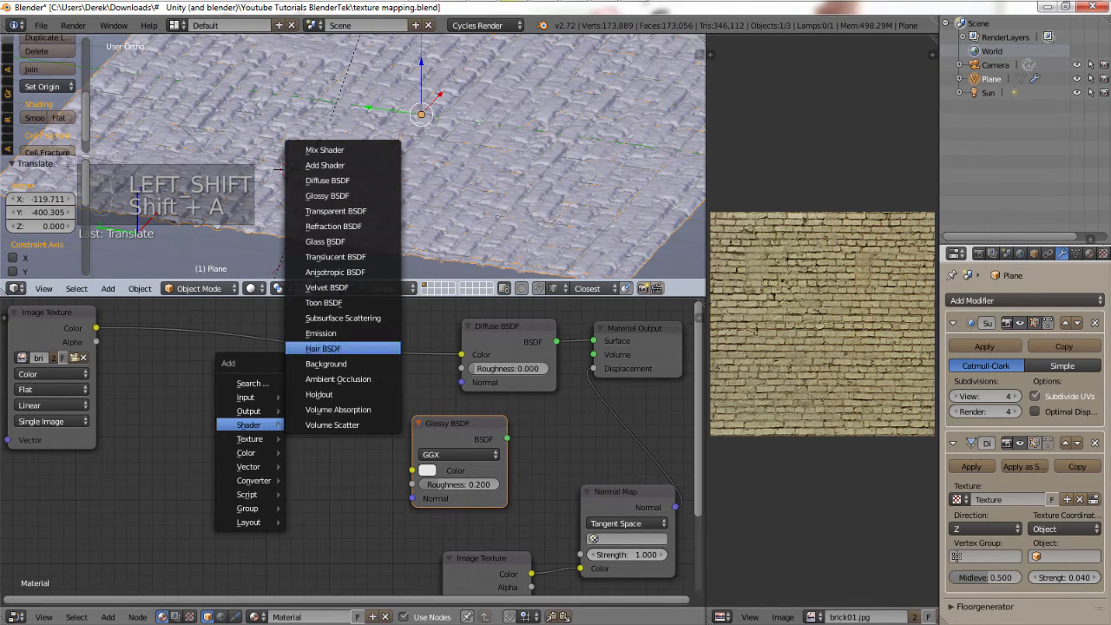
left_click(329, 149)
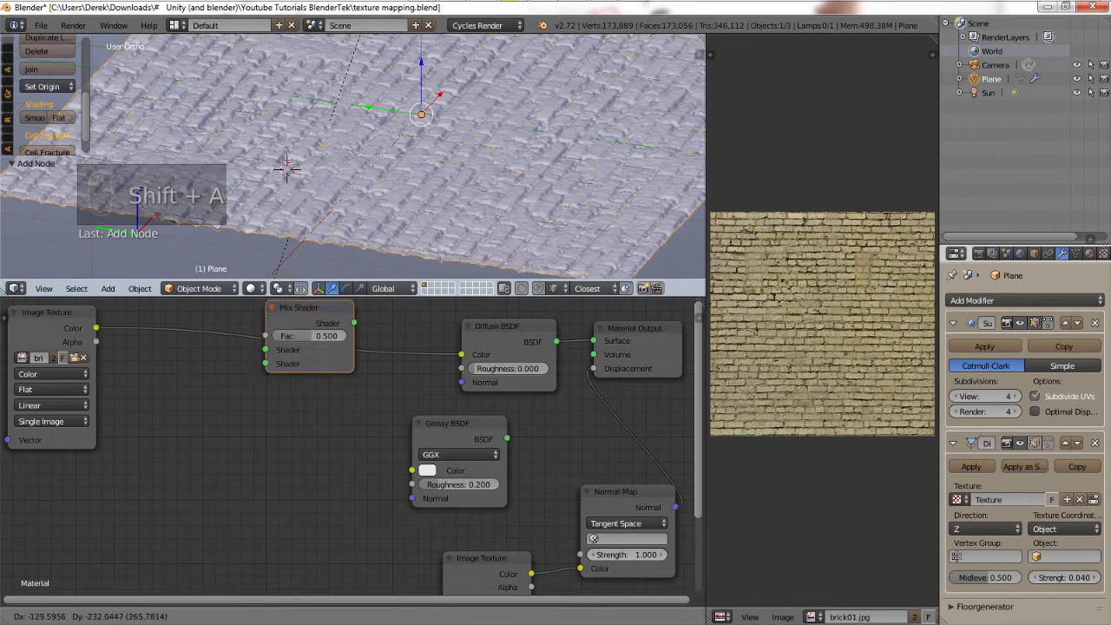
left_click(330, 446)
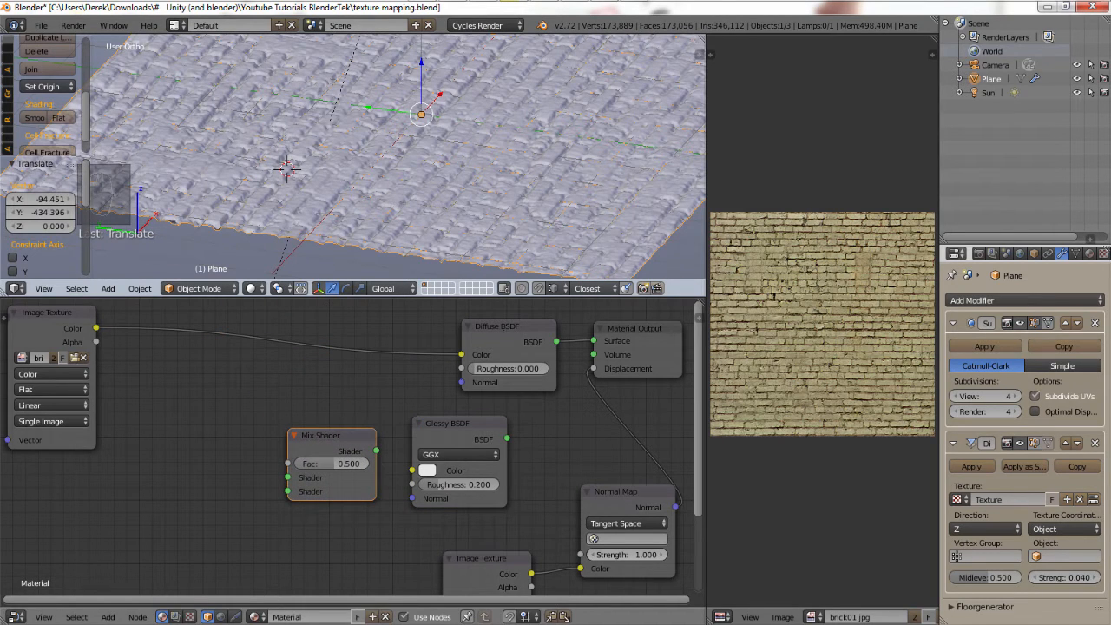
Insert the Mix Shader between the Diffuse BSDF and Material Output, connect the Glossy BSDF to its second shader input, and tidy the nodes.
left_click_drag(503, 347, 310, 352)
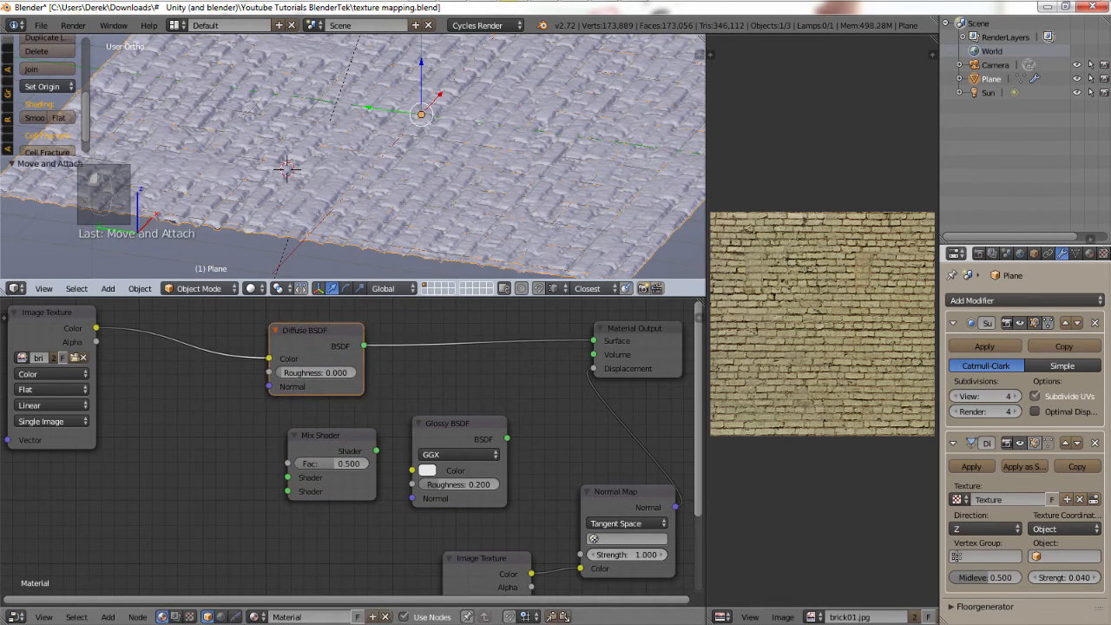
left_click_drag(330, 435, 489, 327)
left_click_drag(460, 423, 448, 384)
left_click_drag(482, 328, 515, 331)
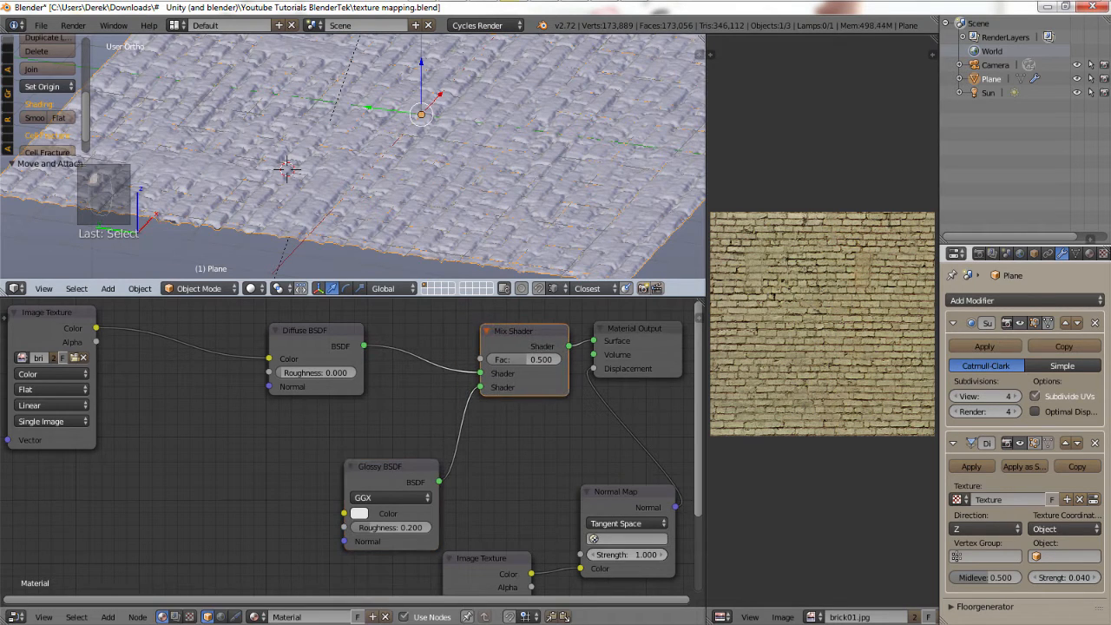
left_click_drag(304, 329, 390, 334)
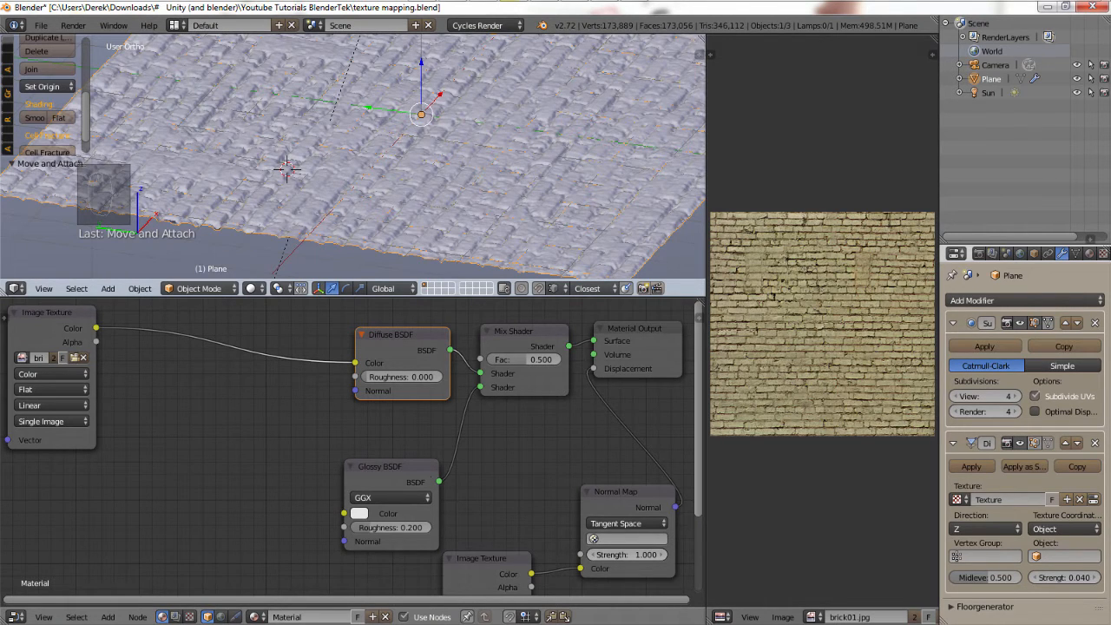
left_click_drag(391, 467, 405, 426)
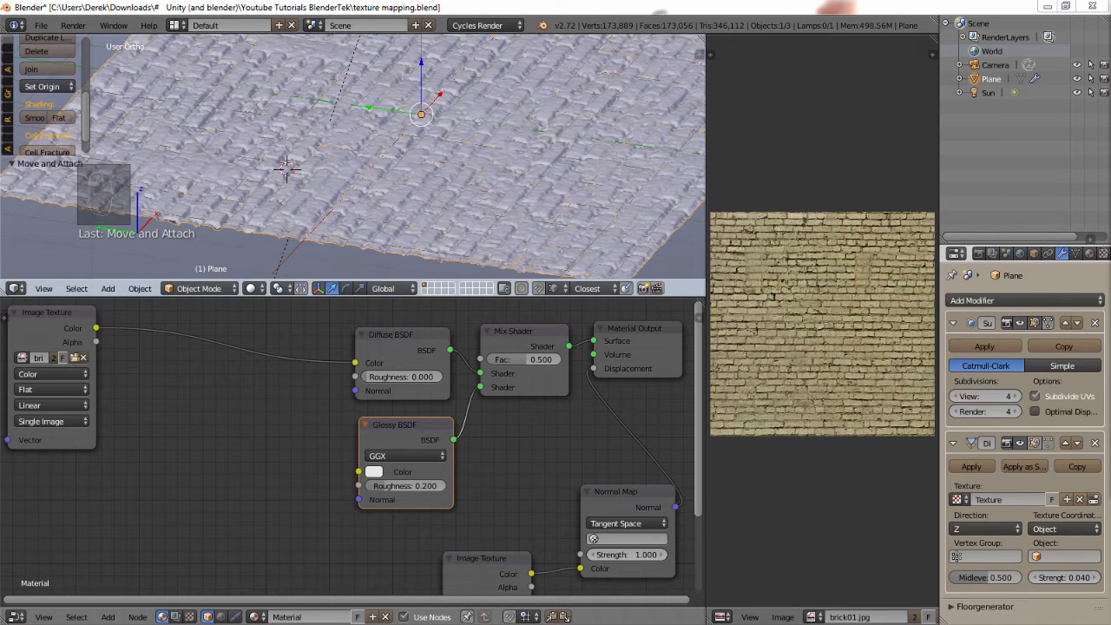
Set the Glossy BSDF's roughness to 0.075 and lower the Mix Shader factor to about 0.309.
left_click(404, 486)
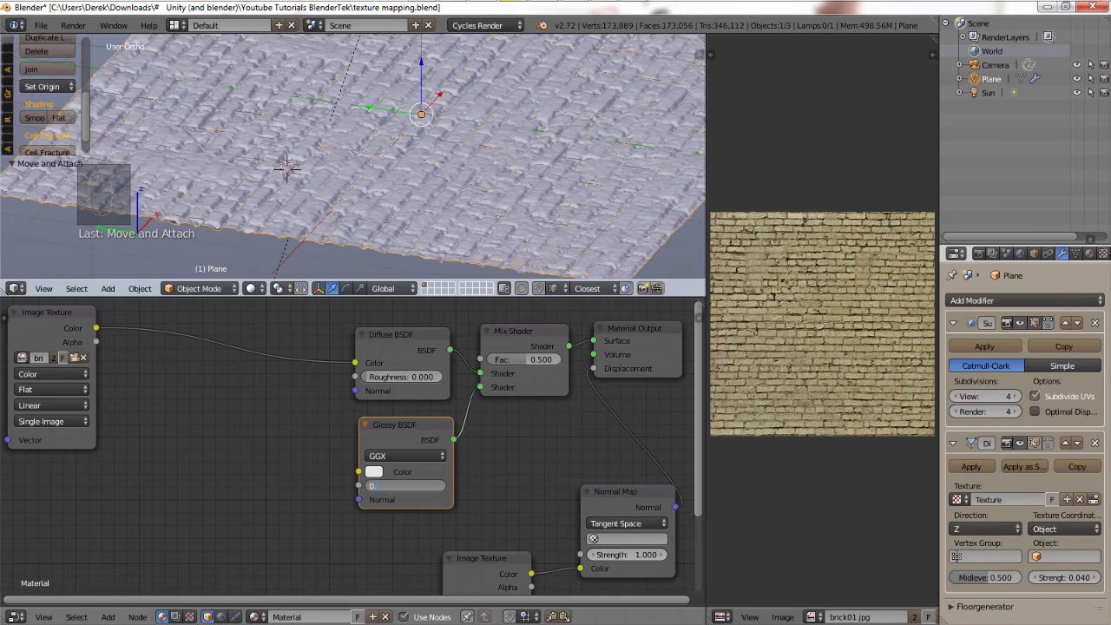
type("0.075")
key("Return")
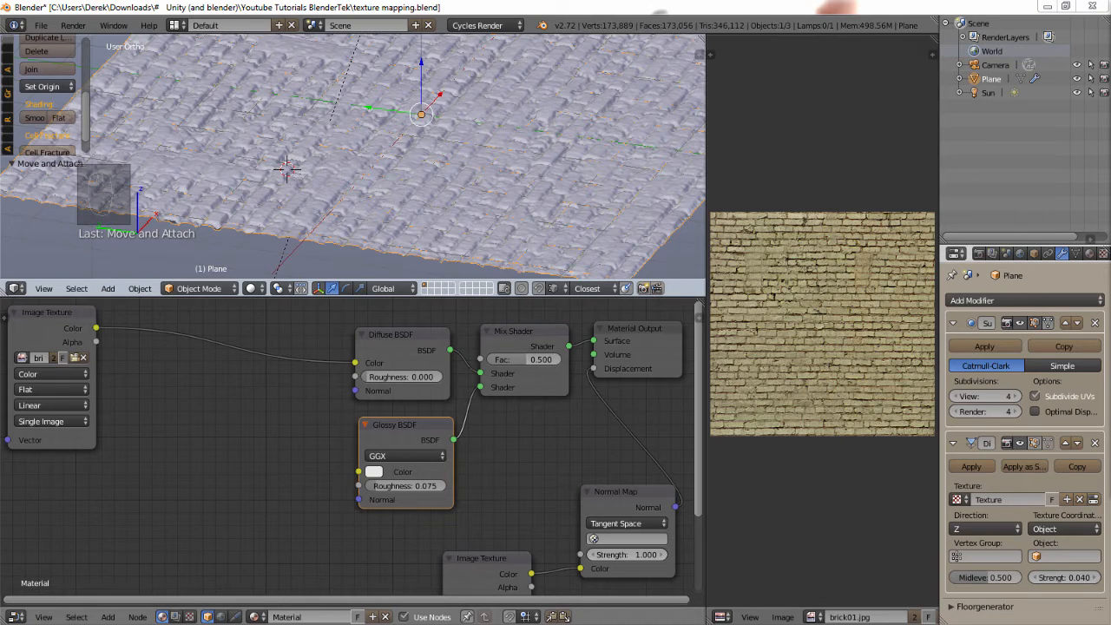
left_click_drag(529, 360, 507, 359)
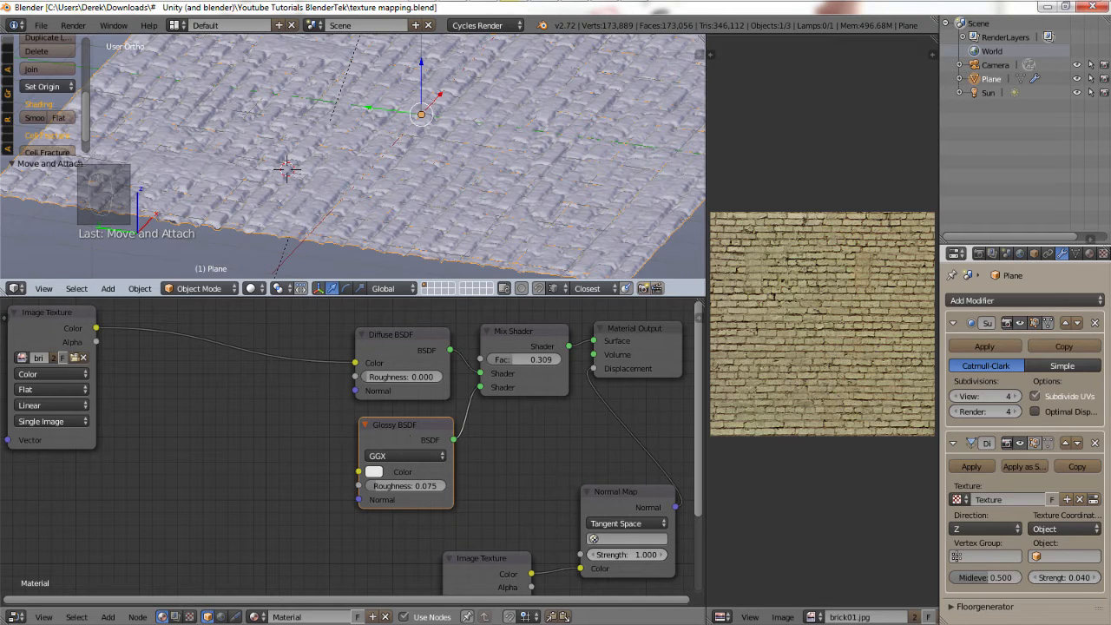
Render the brick plane with the glossy mix into Slot 5 and inspect its surface up close.
scroll(441, 162, "down", 3)
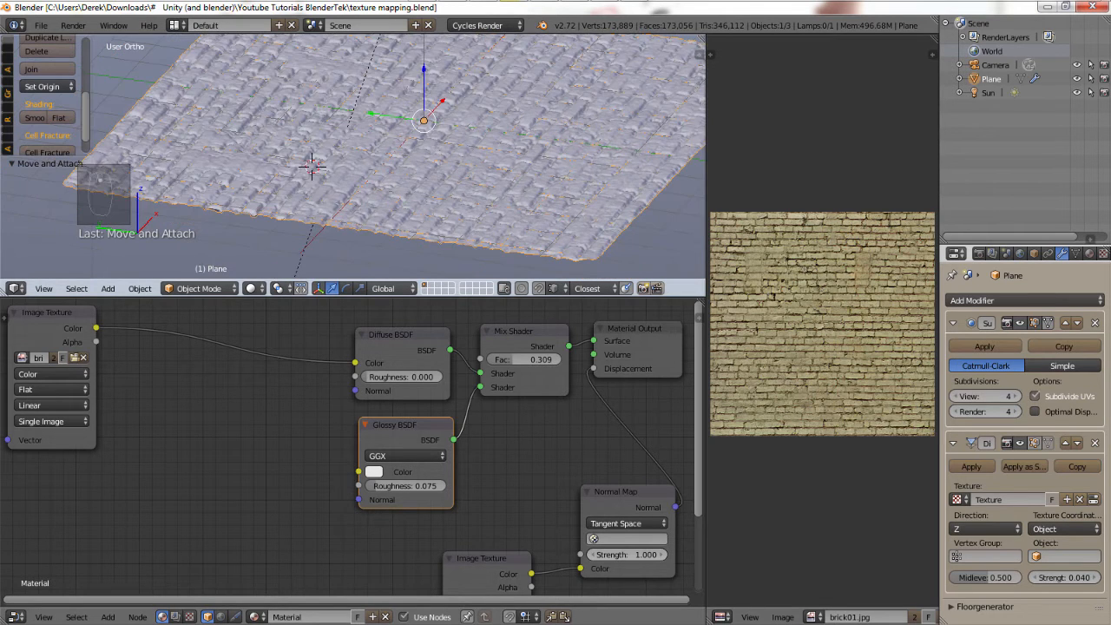
scroll(442, 163, "up", 2)
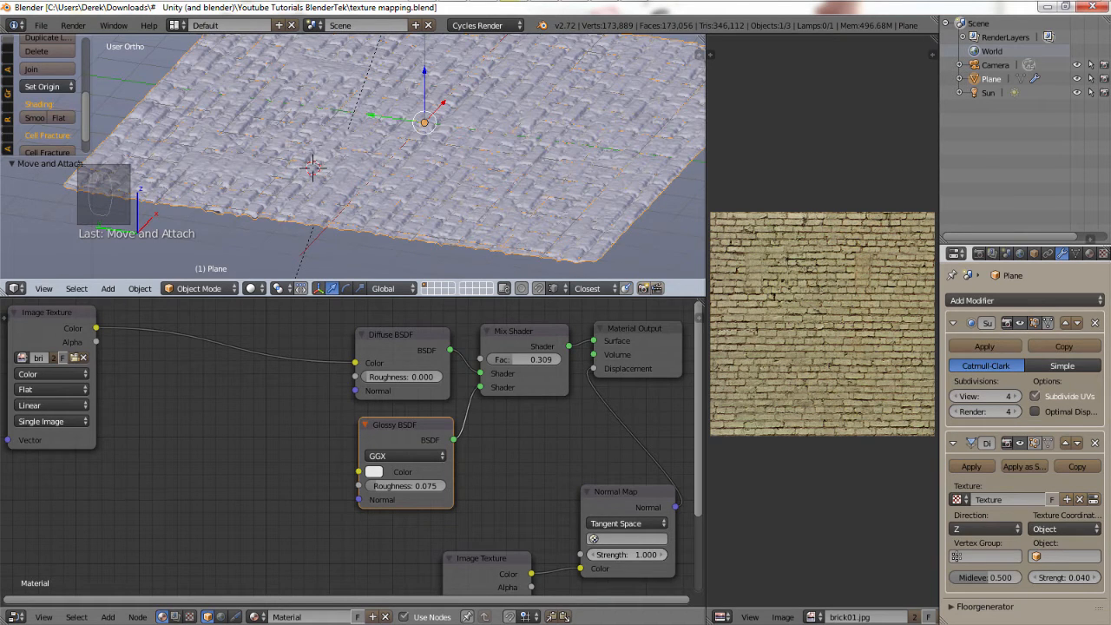
key("F11")
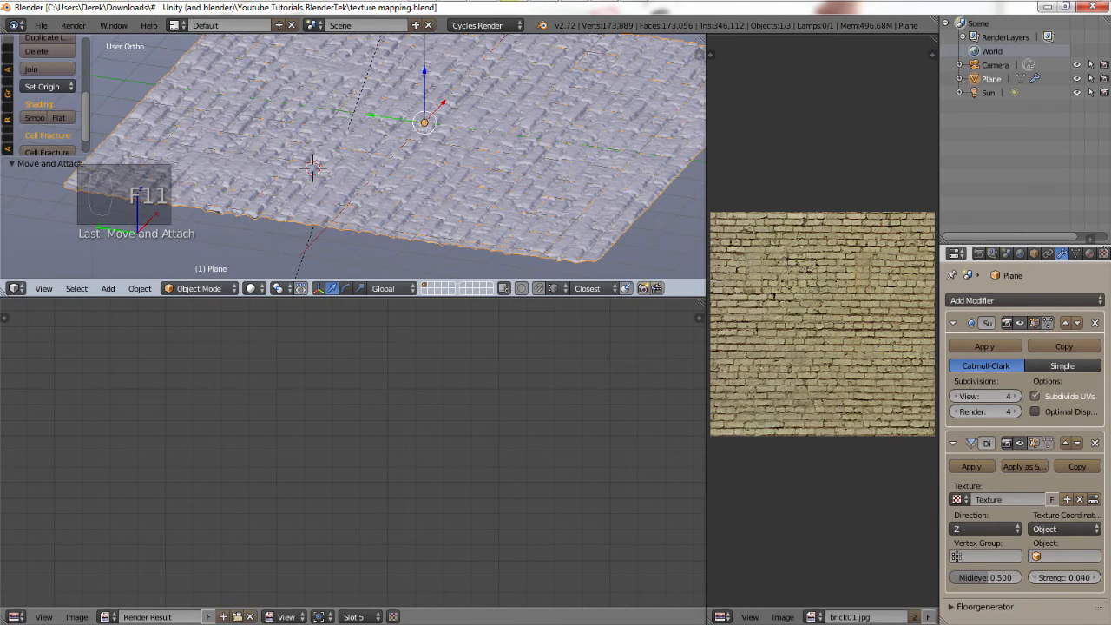
key("F12")
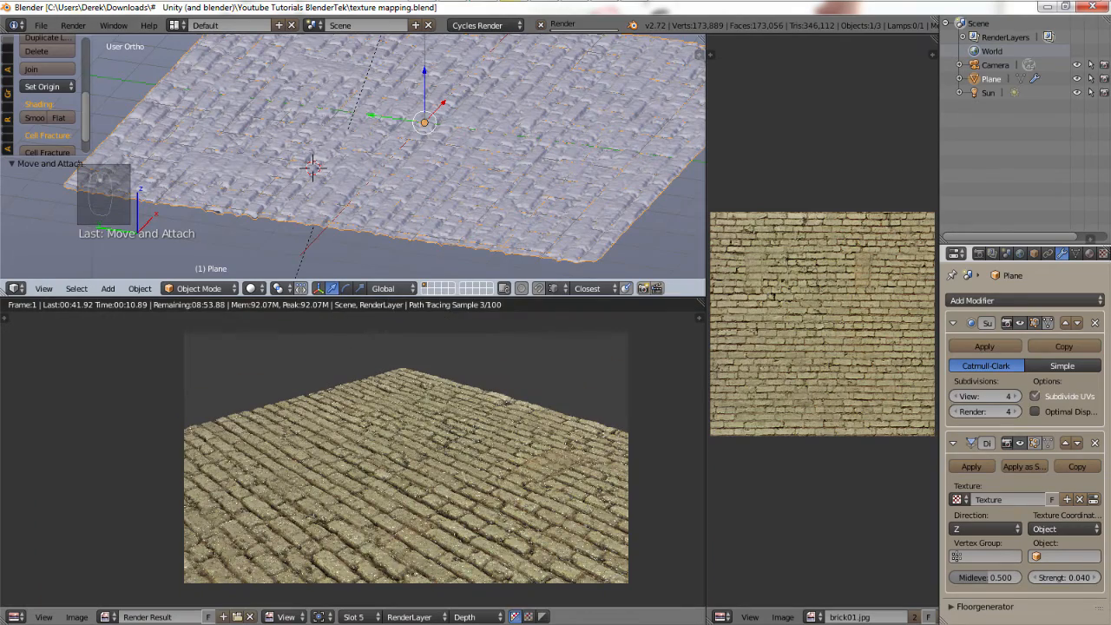
scroll(405, 458, "up", 1)
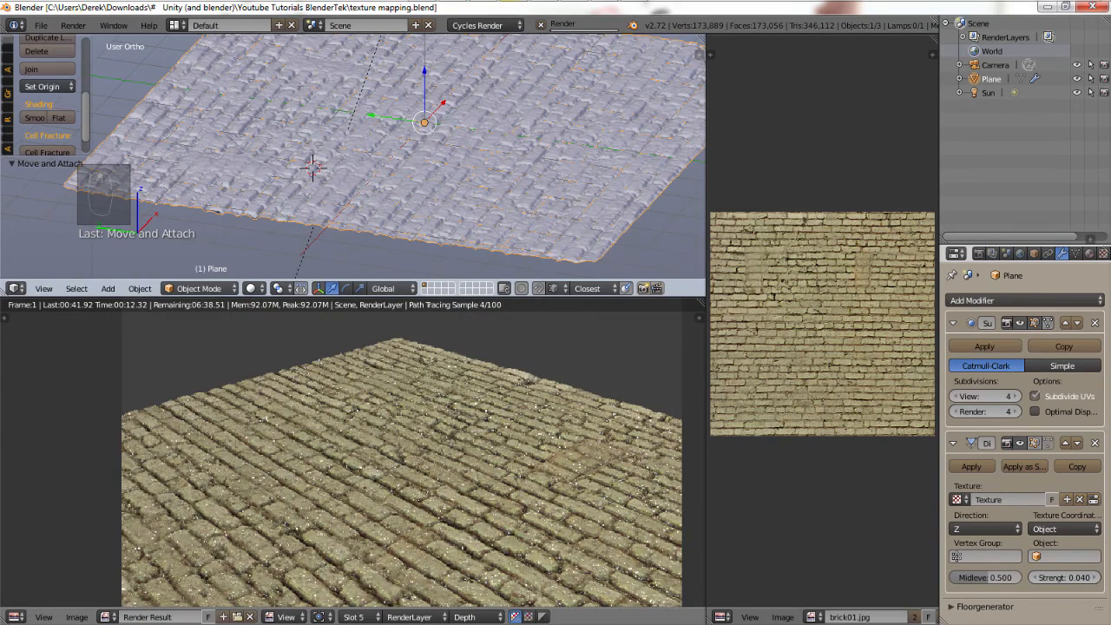
scroll(410, 458, "up", 2)
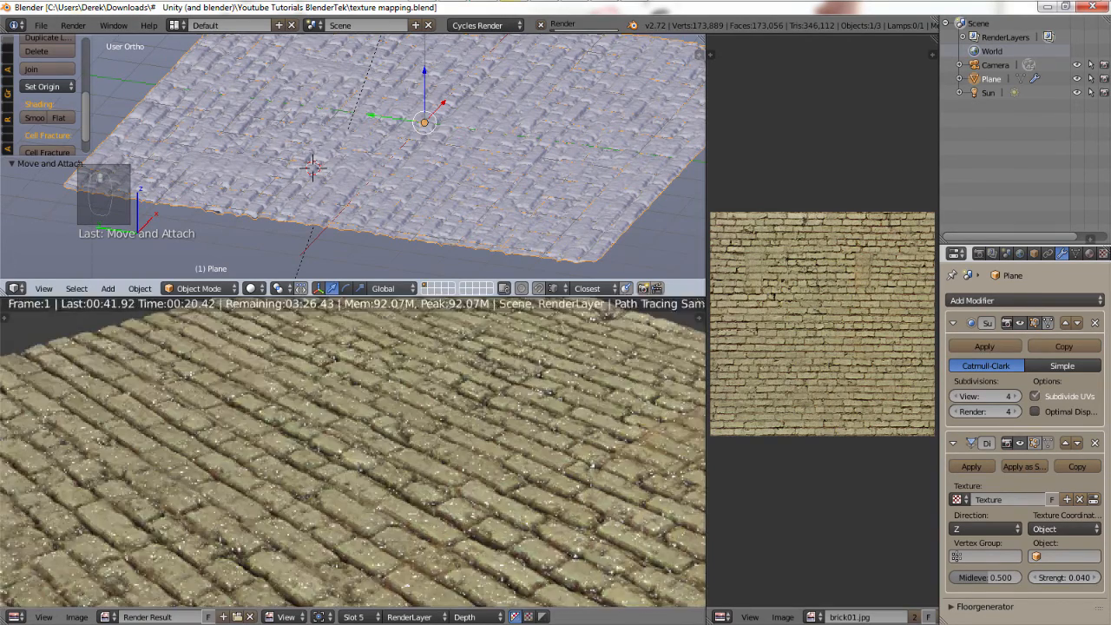
scroll(442, 441, "down", 2)
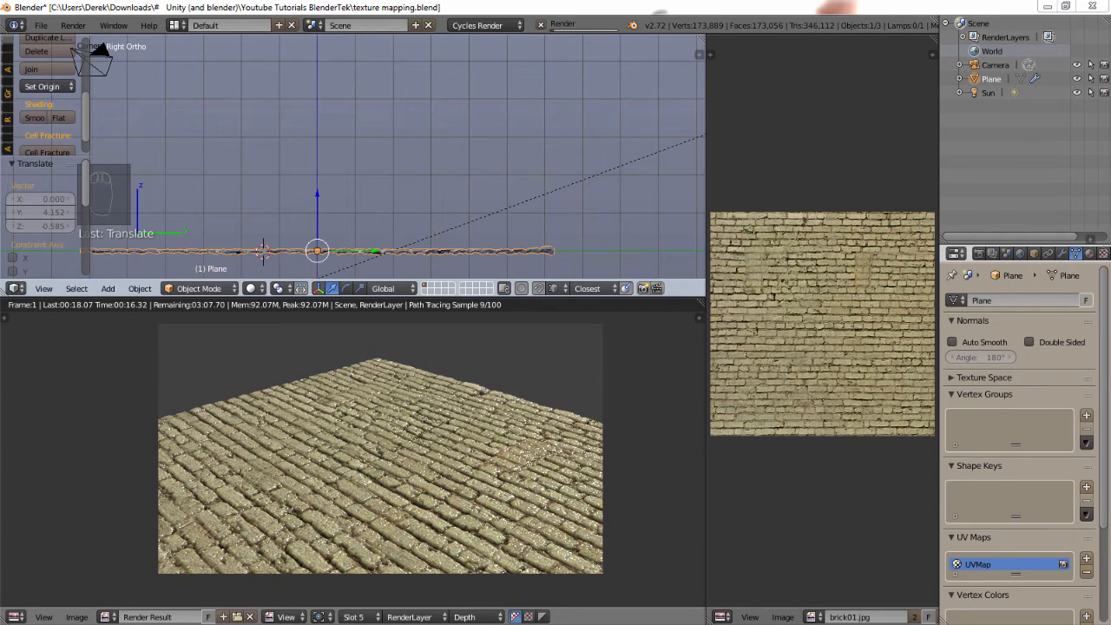
Examine the bricks' highlights in the running render, cancel it, and return to the material nodes.
scroll(353, 451, "up", 4)
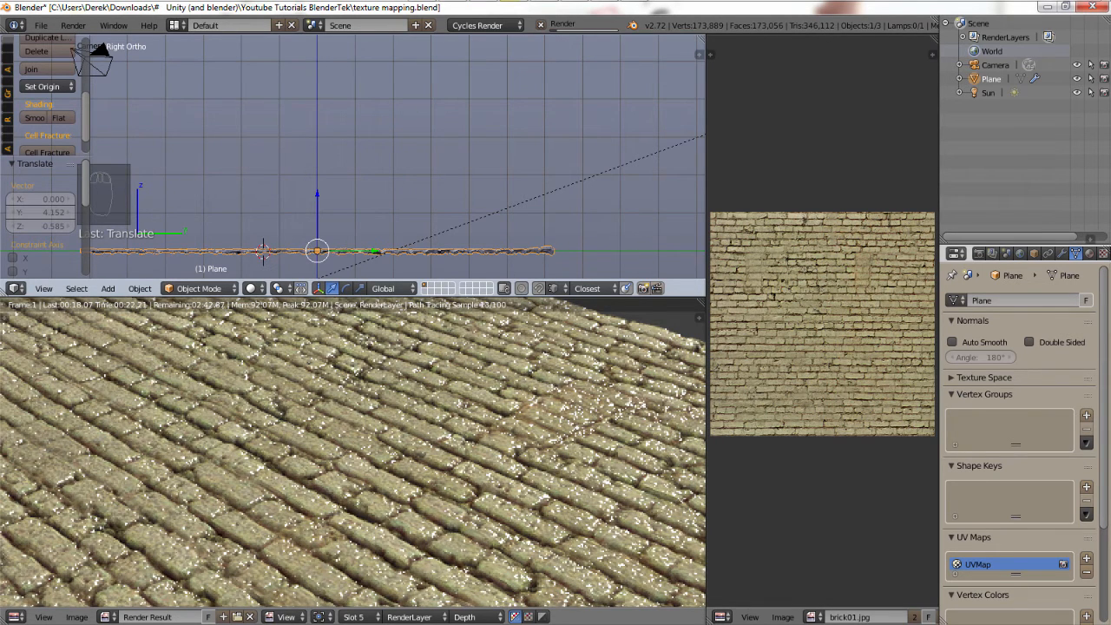
scroll(354, 451, "down", 3)
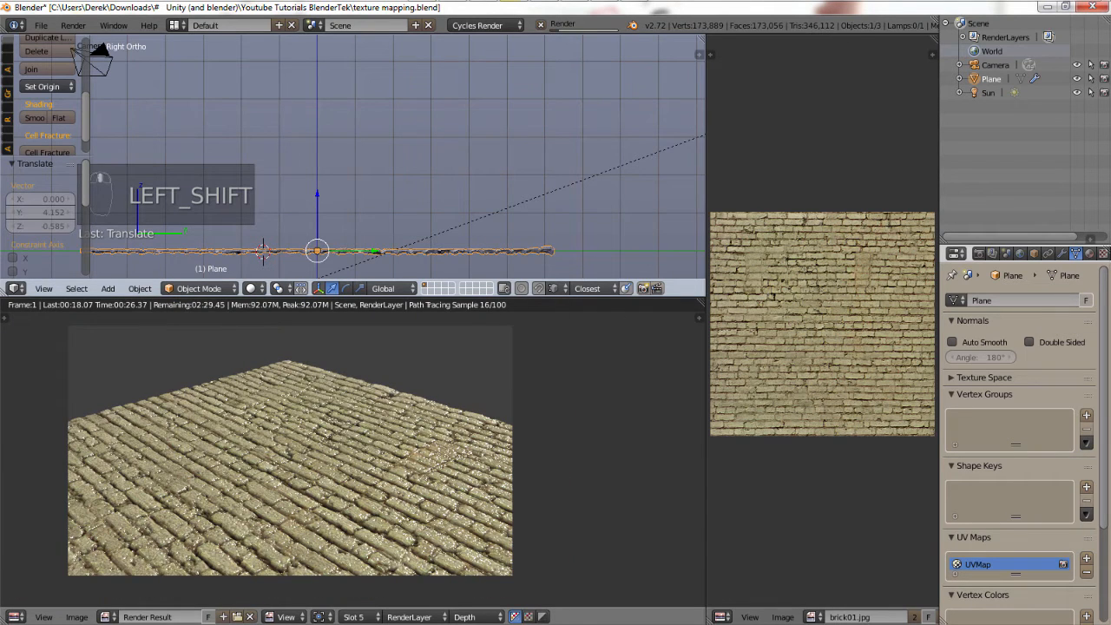
scroll(313, 434, "down", 1)
middle_click_drag(364, 434, 400, 456, "shift")
scroll(400, 456, "up", 2)
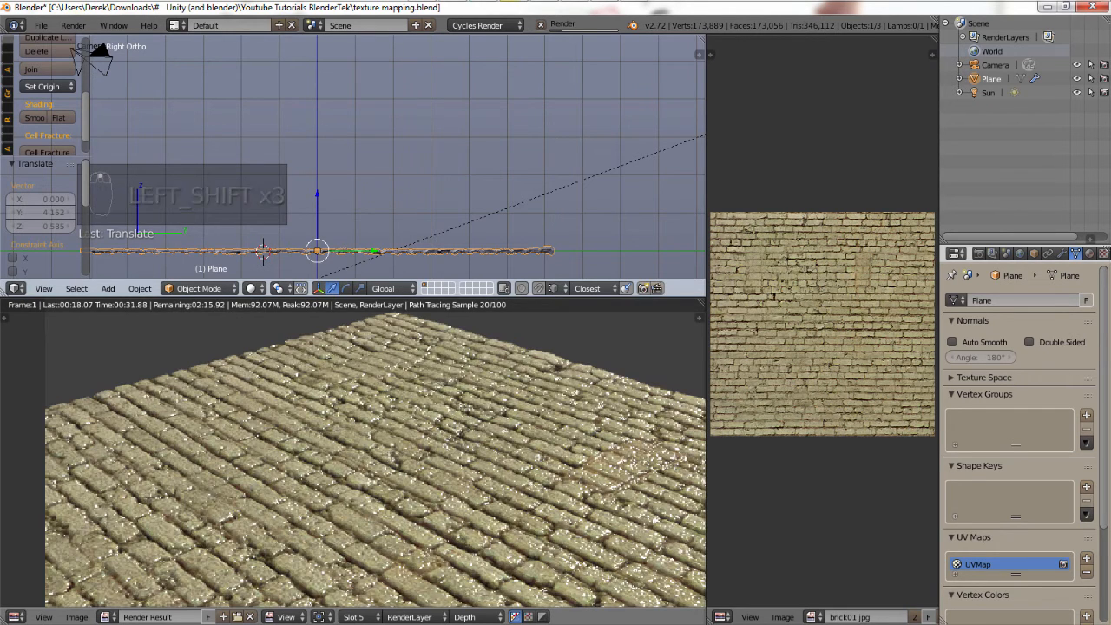
key("Escape")
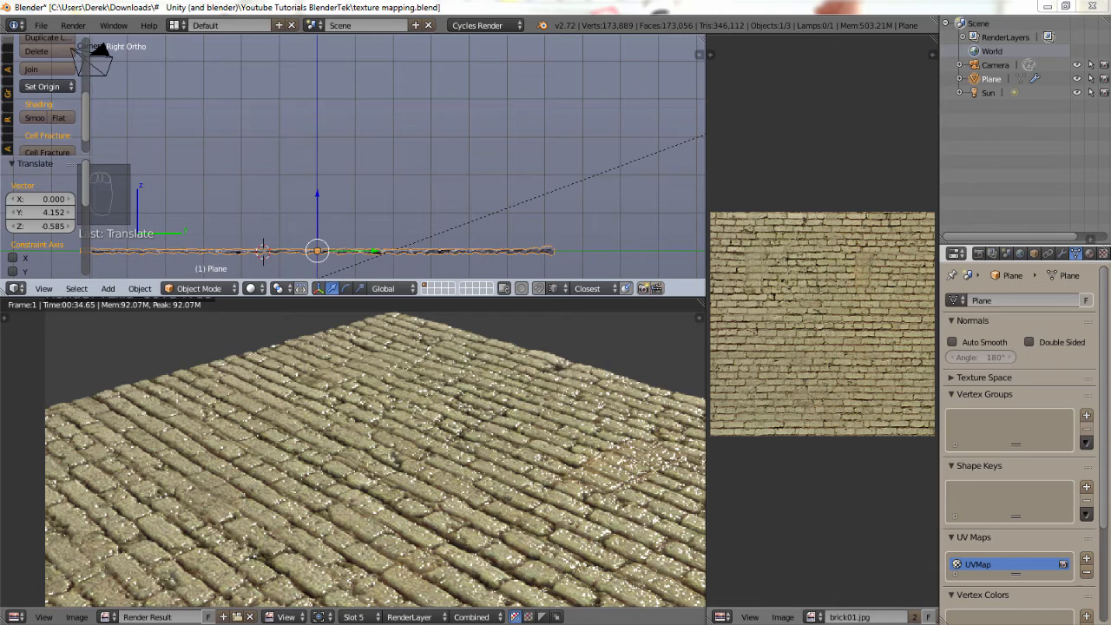
key("Escape")
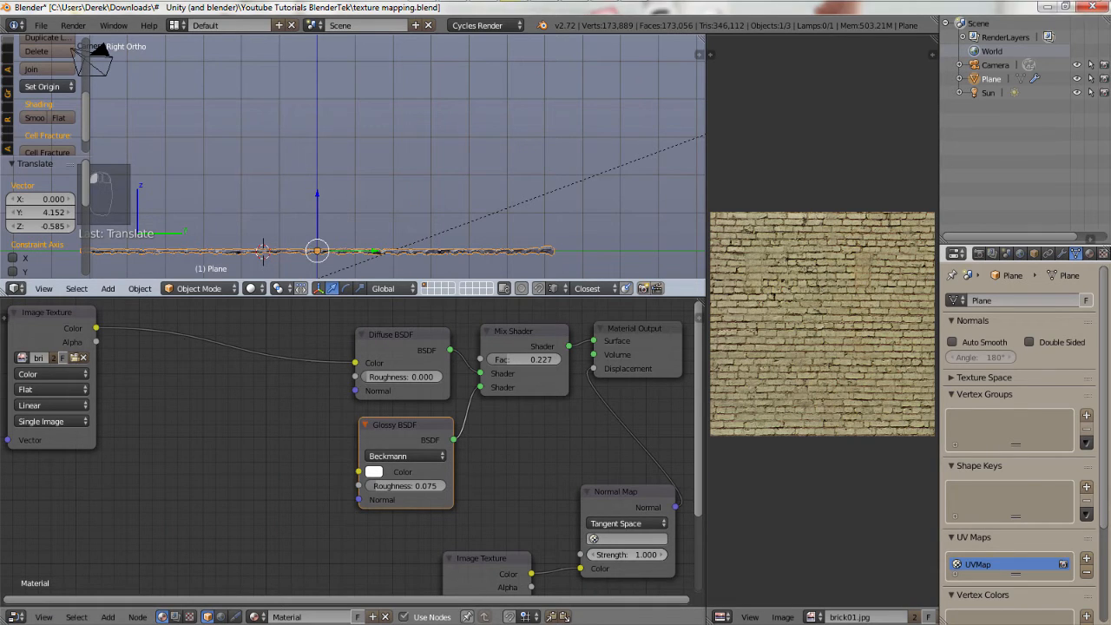
Add an Image Texture node beside the Glossy BSDF and load brick01_SPEC.tga into it.
key("shift")
key("shift+a")
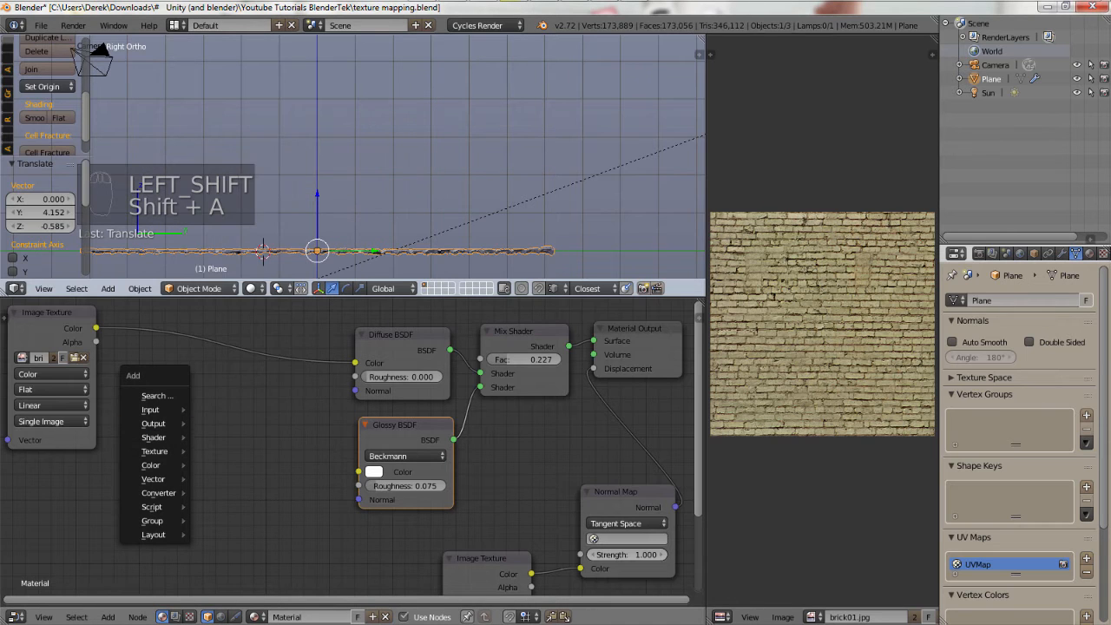
mouse_move(150, 409)
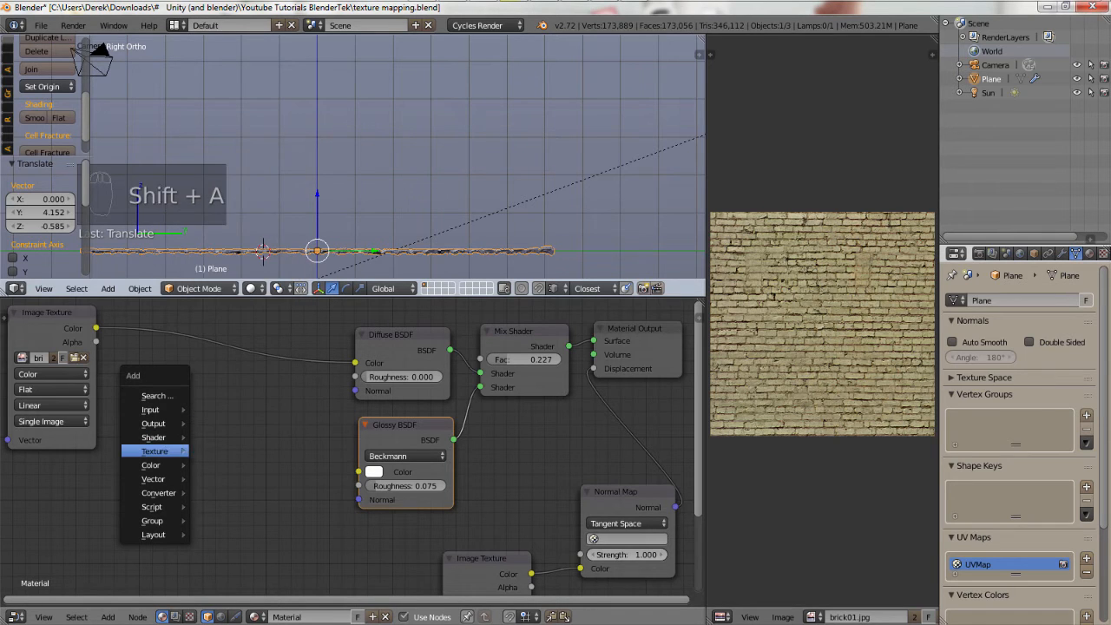
mouse_move(150, 465)
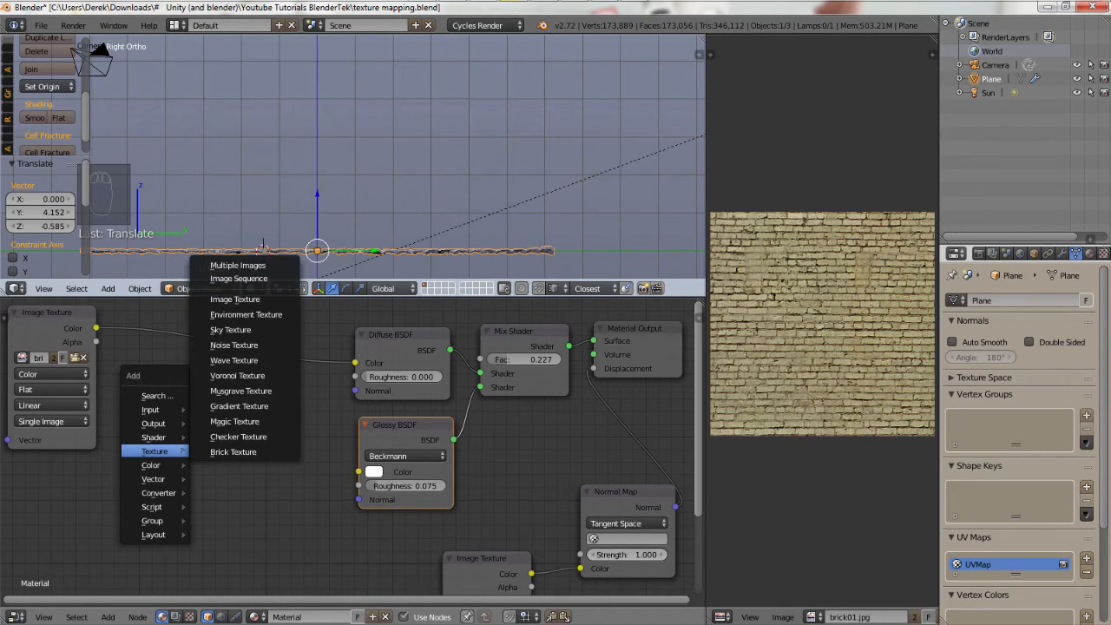
left_click(234, 298)
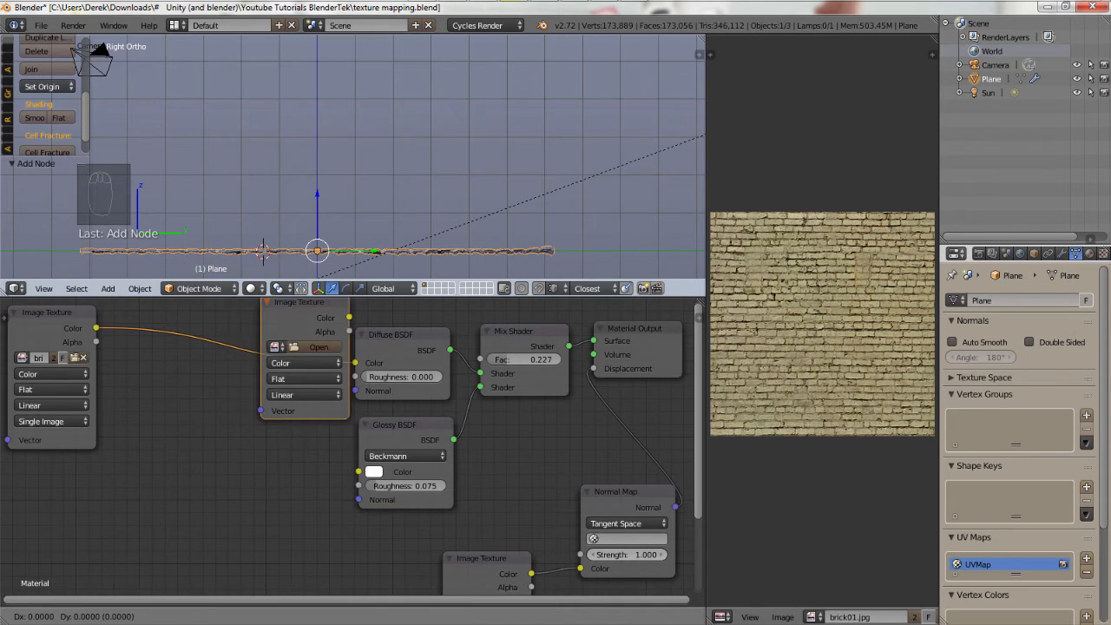
left_click(151, 422)
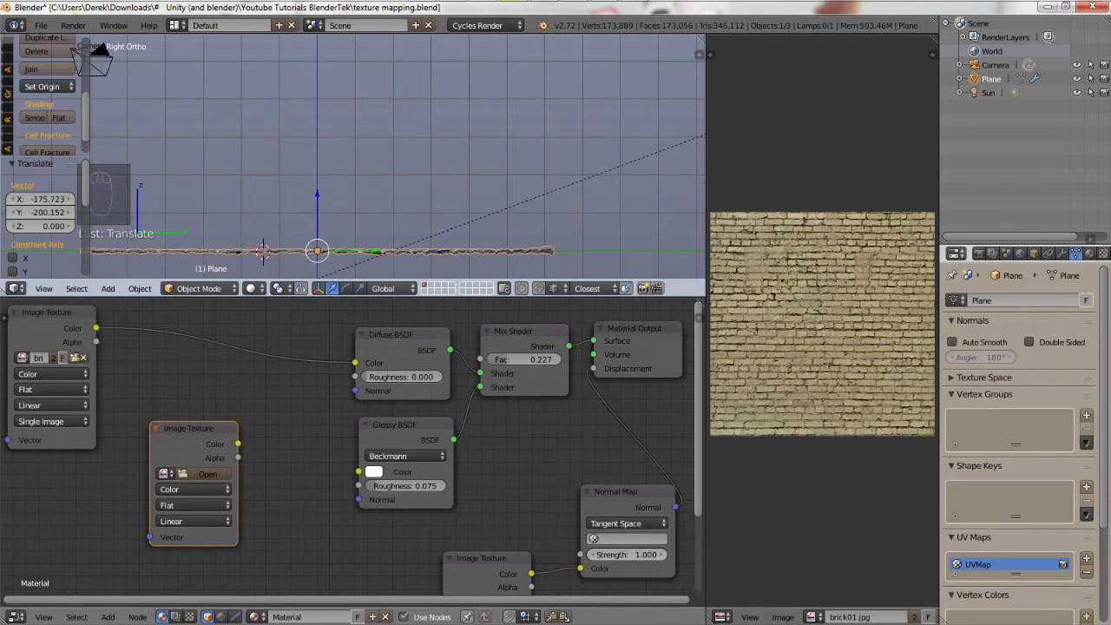
left_click(204, 474)
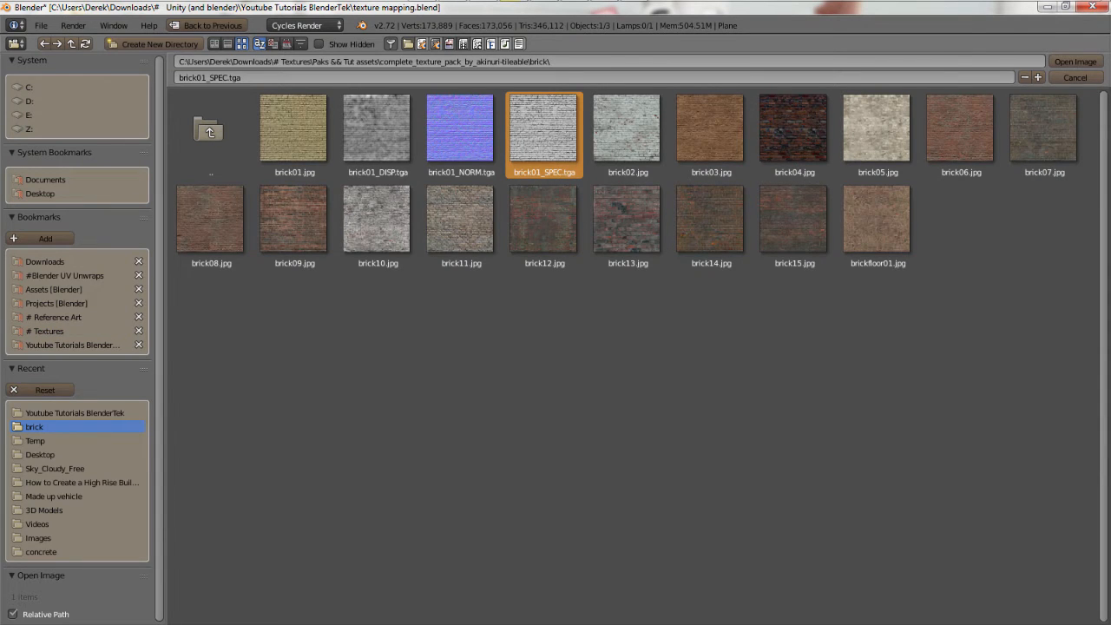
double_click(544, 130)
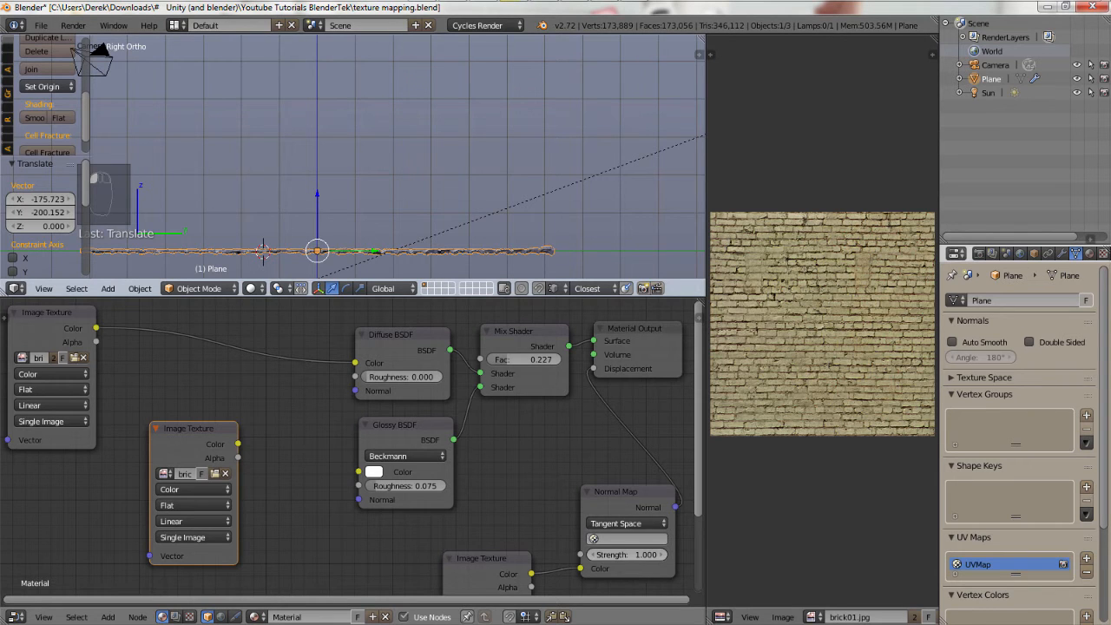
Widen the image texture nodes, reposition the specular one, and connect its Color output to the Mix Shader's factor.
left_click_drag(149, 499, 98, 498)
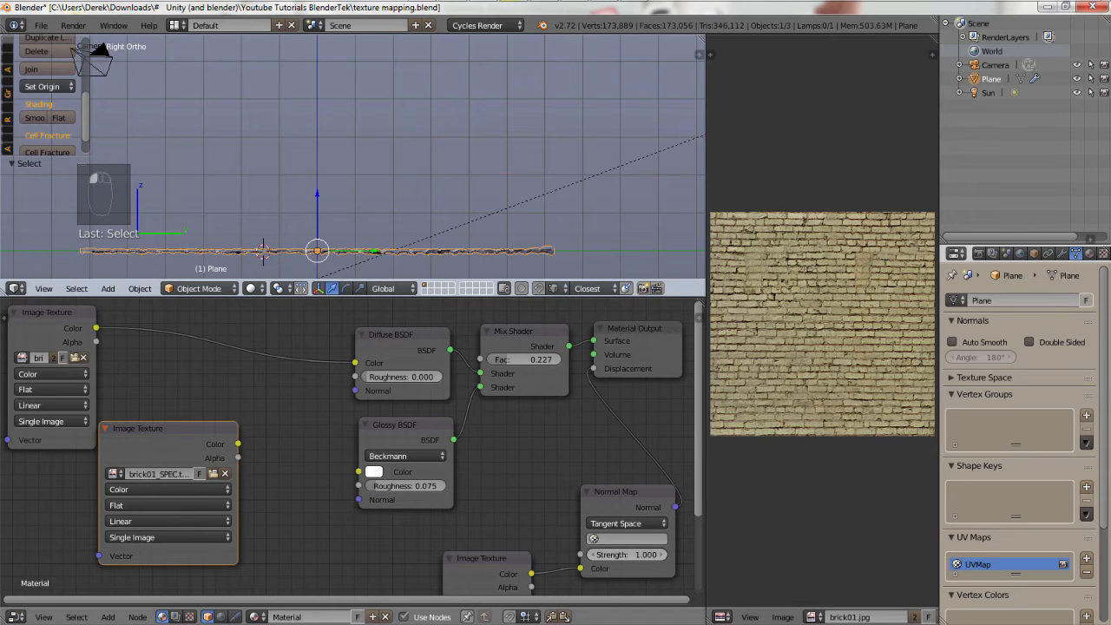
left_click_drag(95, 390, 142, 390)
left_click_drag(443, 577, 404, 577)
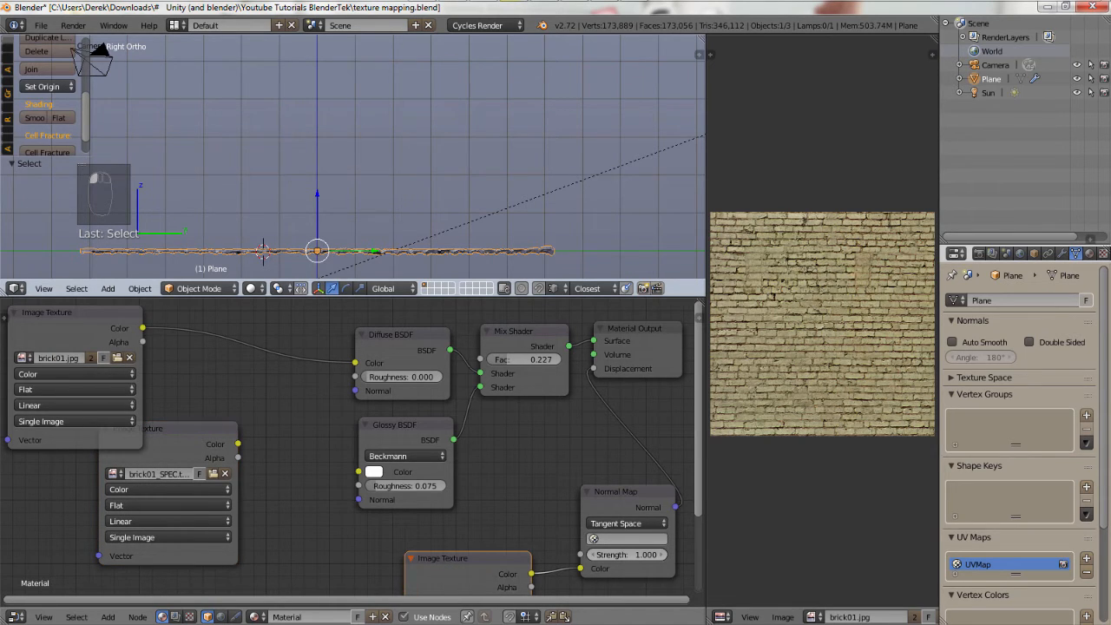
left_click_drag(139, 429, 196, 431)
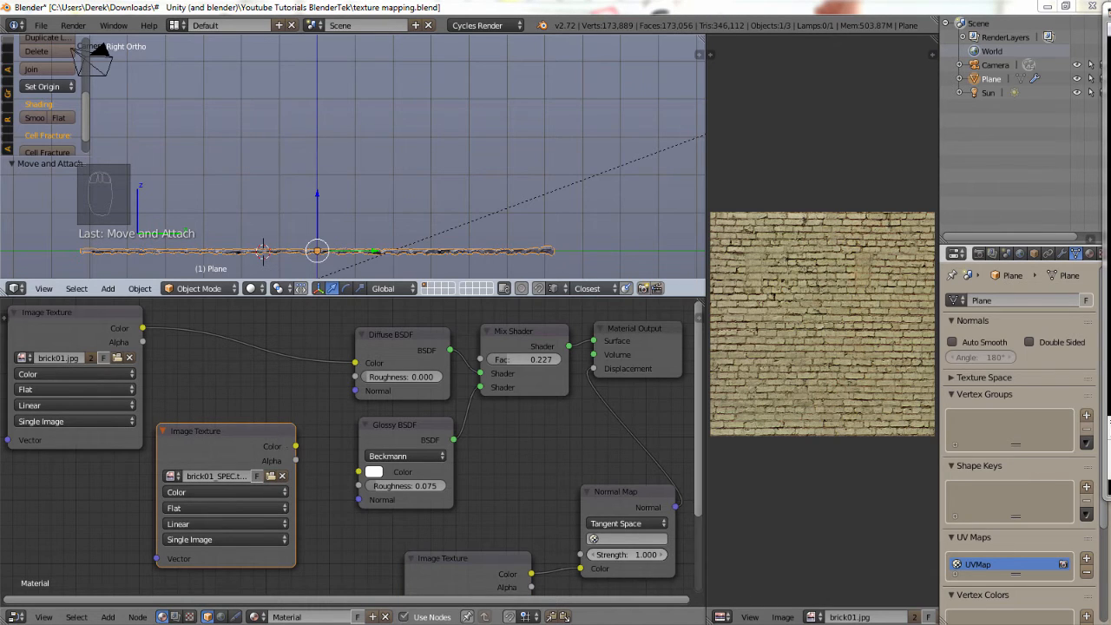
left_click_drag(296, 446, 479, 358)
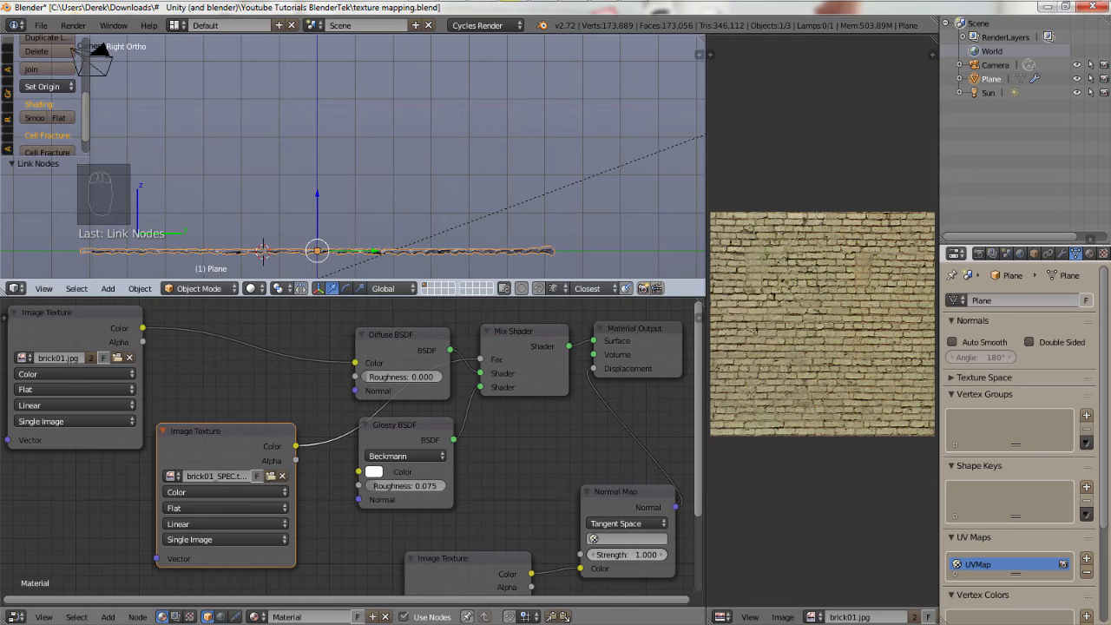
Render the specular-mapped bricks into Slot 4, inspect the result, and rearrange the Glossy BSDF below the specular texture.
key("F12")
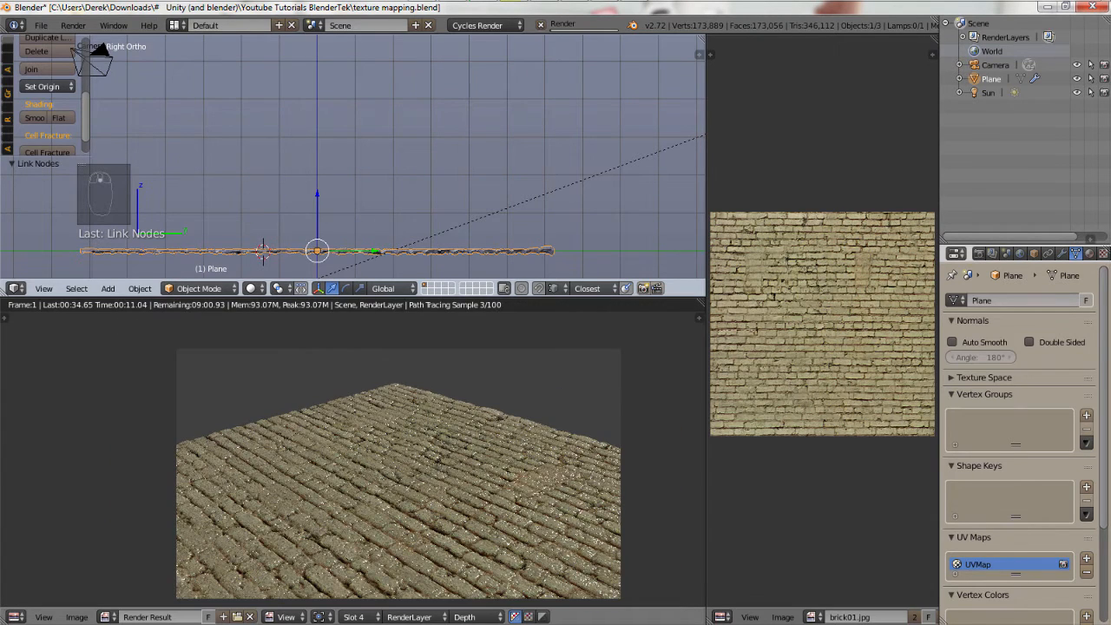
middle_click_drag(398, 474, 365, 462, "shift")
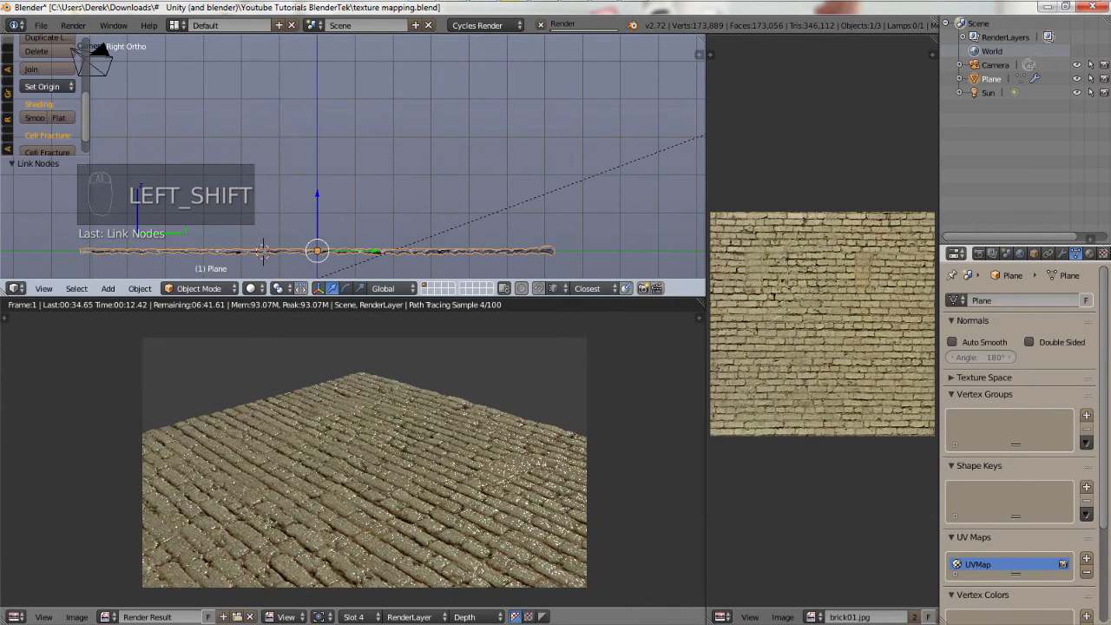
scroll(373, 460, "up", 1)
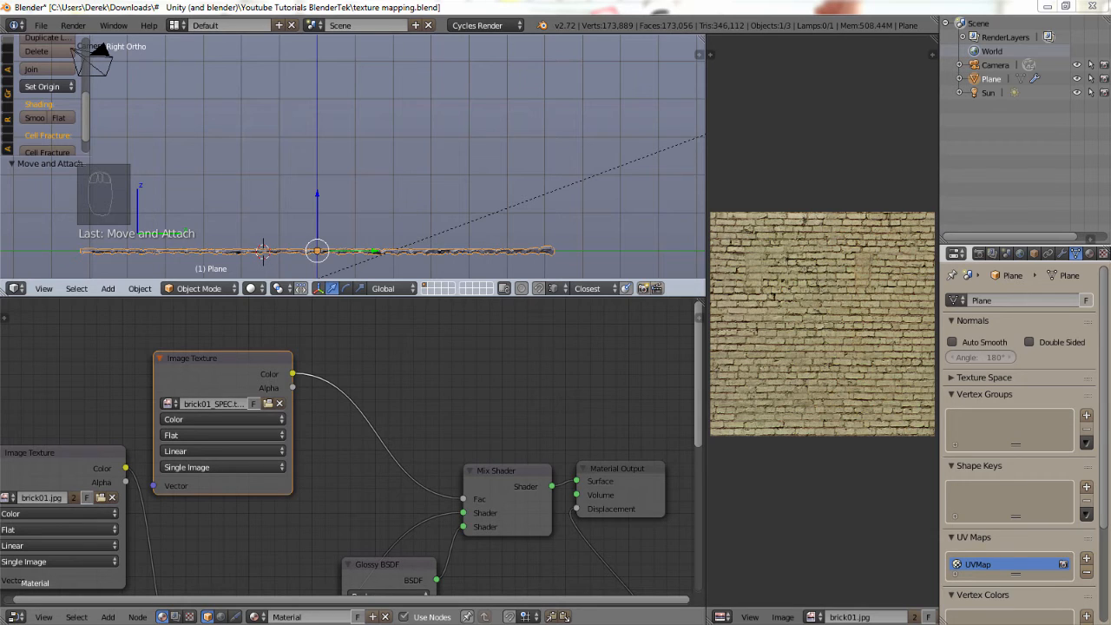
left_click_drag(382, 565, 313, 527)
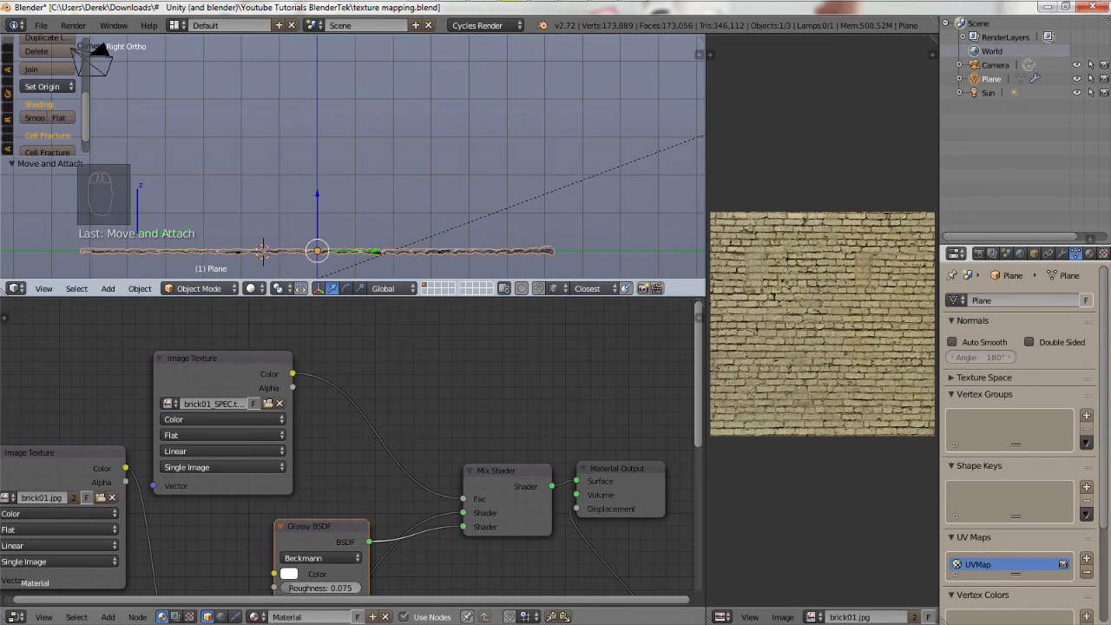
key("shift+a")
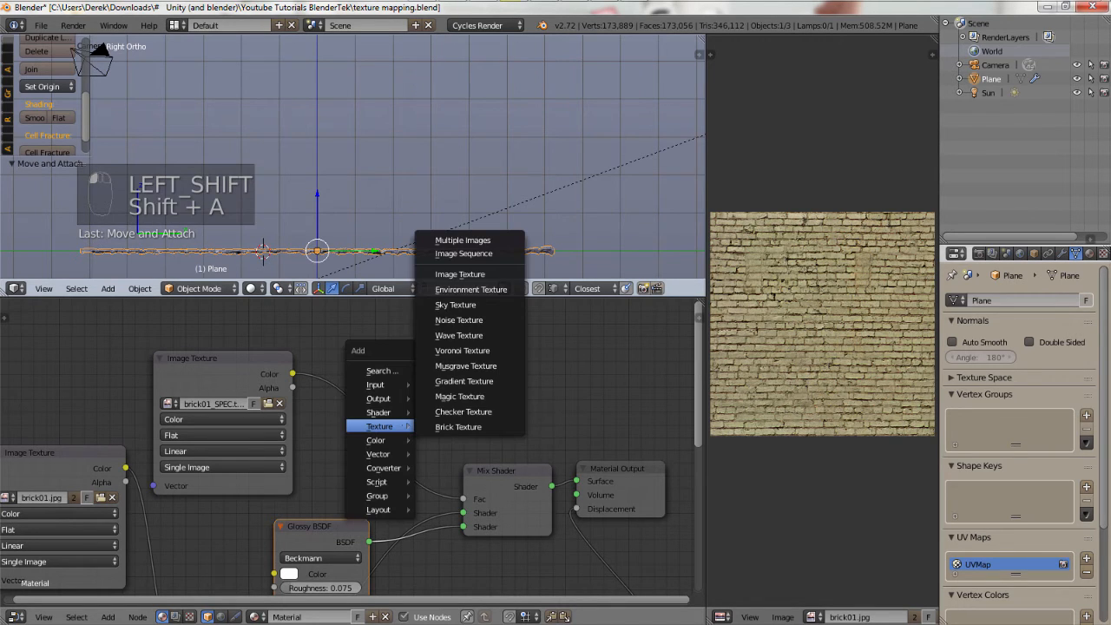
mouse_move(404, 440)
left_click(456, 440)
left_click(425, 330)
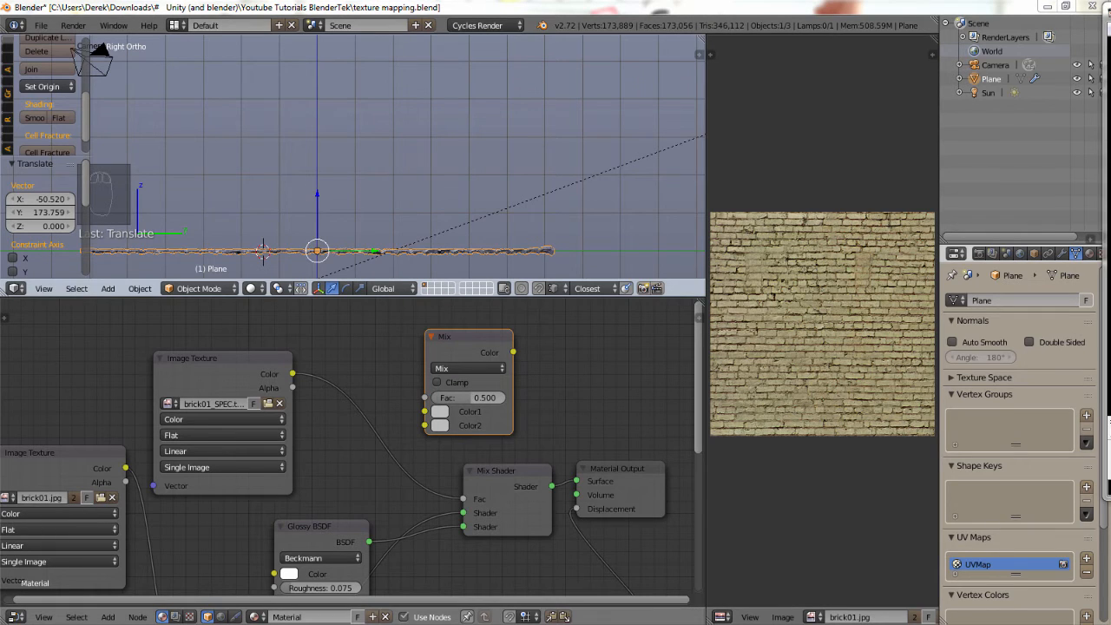
left_click(458, 340)
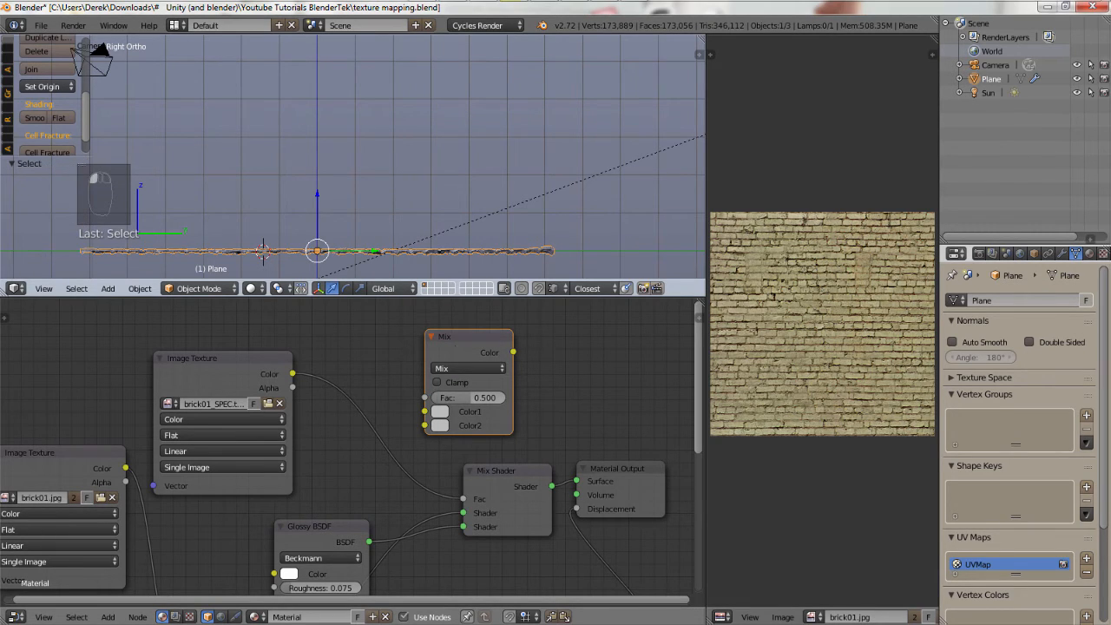
key("x")
Insert a MixRGB node between the brick01_SPEC texture and the Mix Shader's factor input.
key("shift+a")
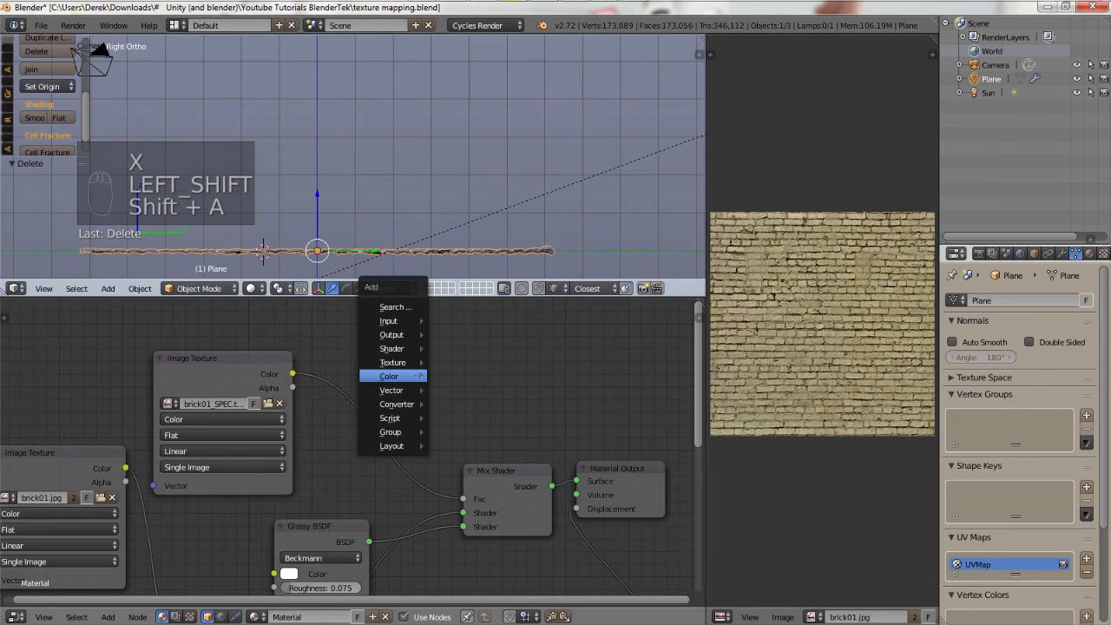
mouse_move(390, 375)
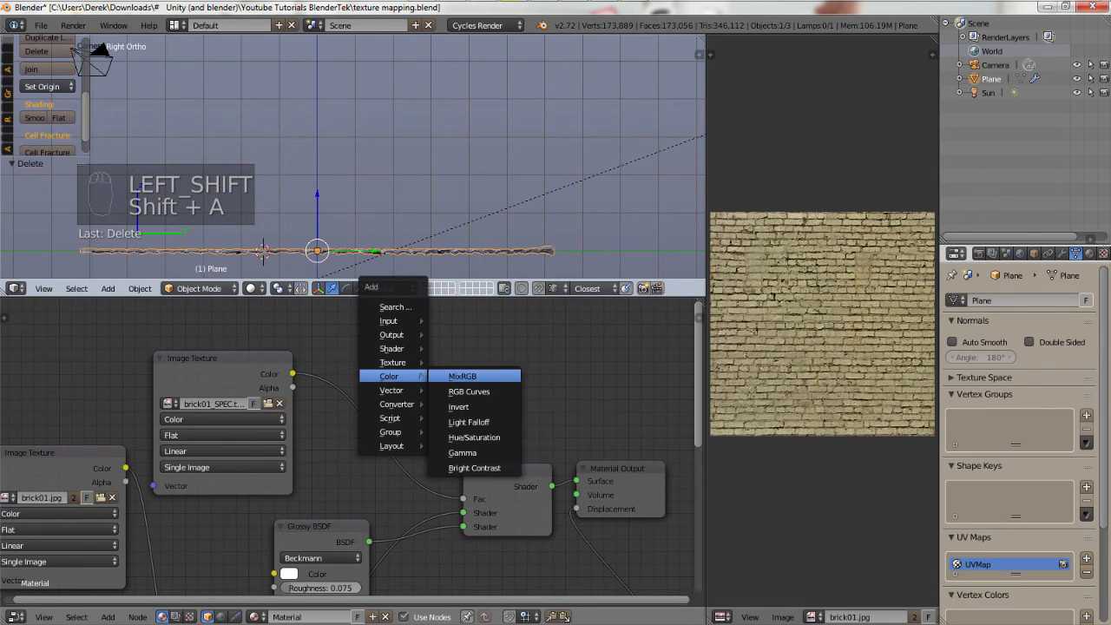
left_click(462, 376)
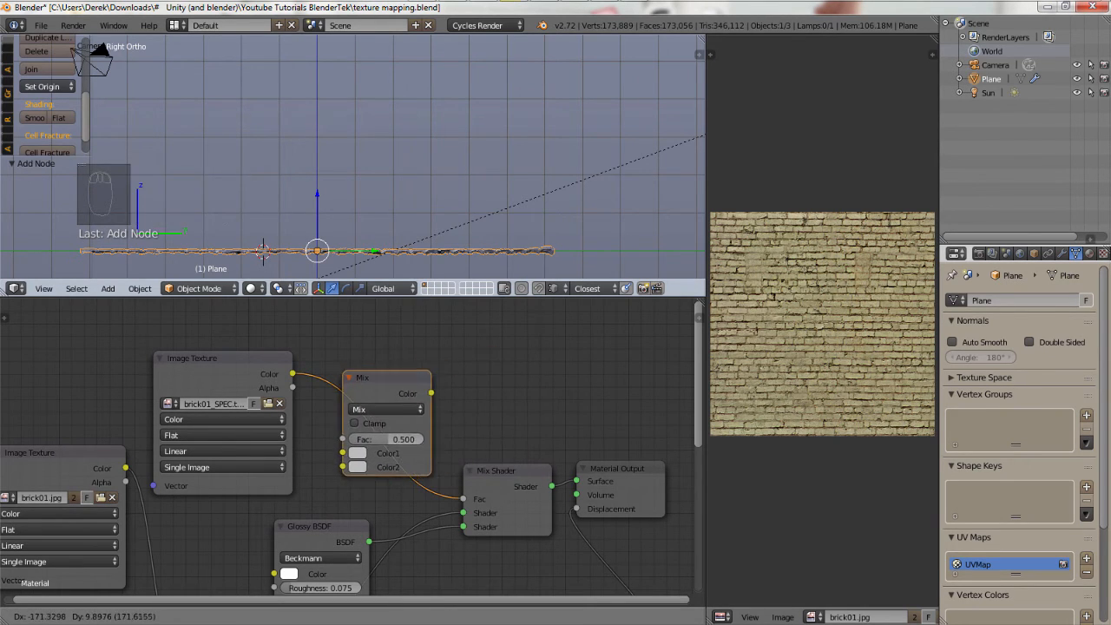
left_click(347, 367)
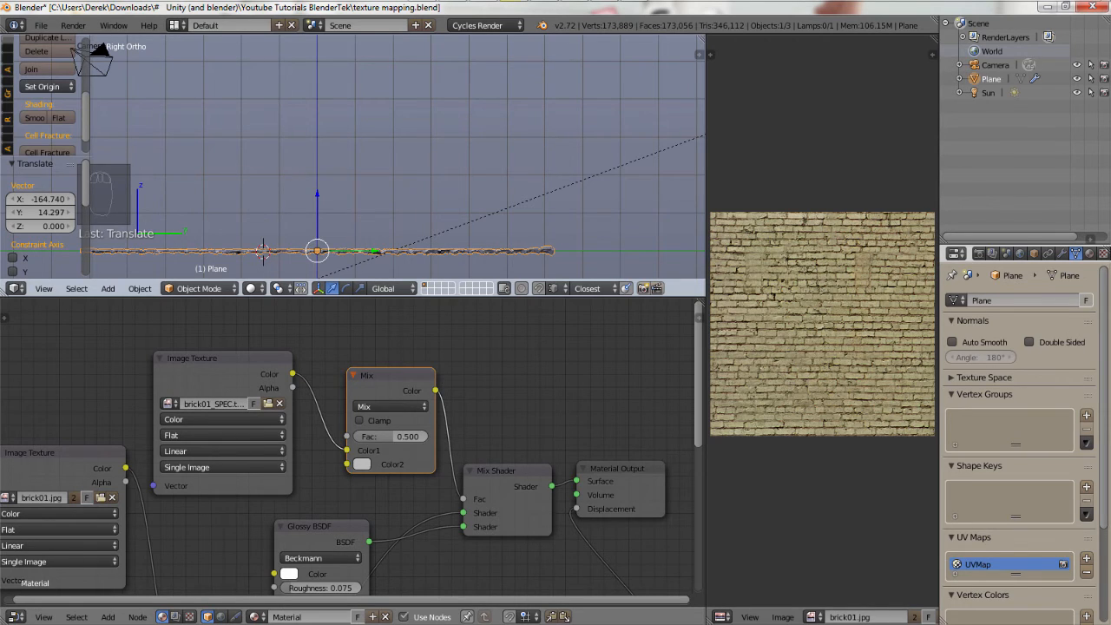
Set the color Mix node's Color2 to black and its factor to 0.255.
left_click(362, 463)
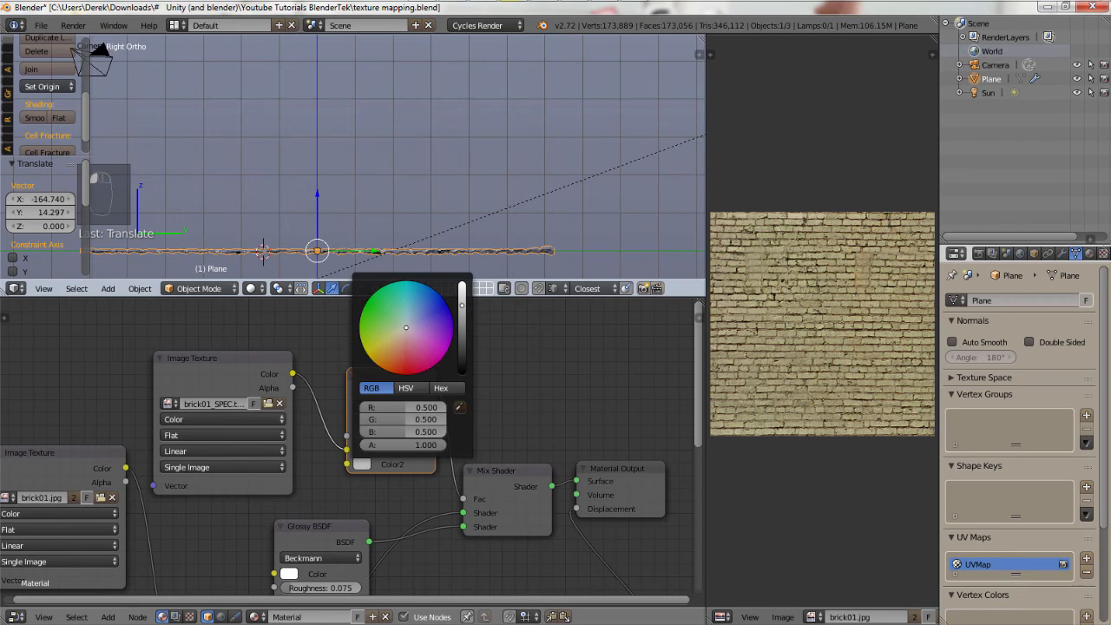
left_click_drag(462, 305, 462, 375)
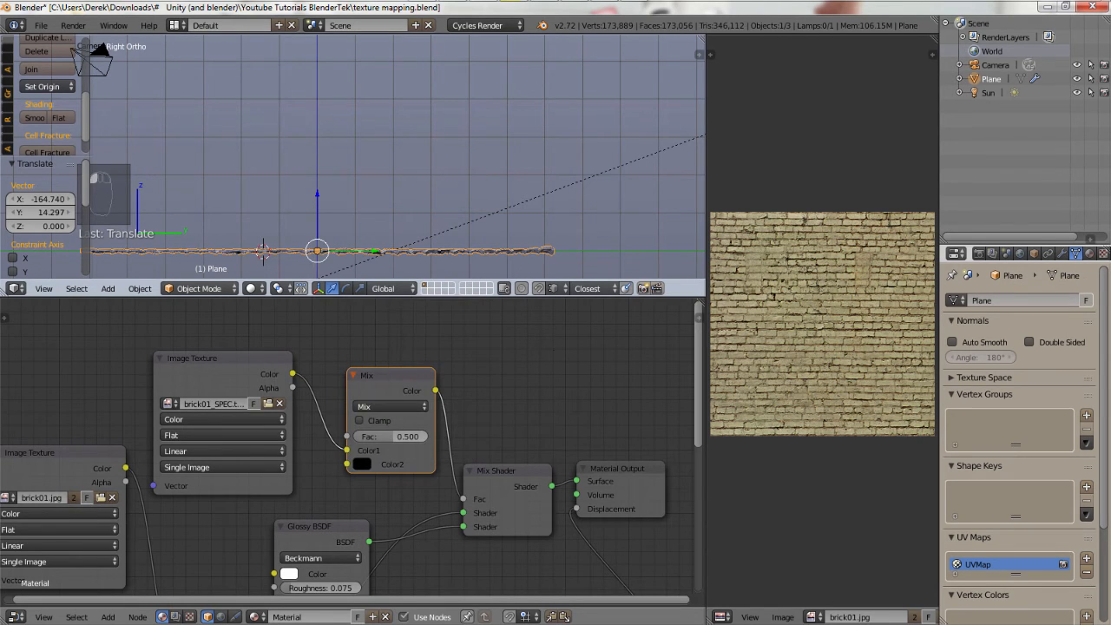
mouse_move(386, 436)
left_mouse_down()
mouse_move(330, 435)
mouse_move(390, 436)
mouse_move(364, 436)
left_mouse_up()
left_click_drag(365, 435, 425, 436)
left_click_drag(396, 436, 279, 421)
left_click_drag(386, 436, 385, 436)
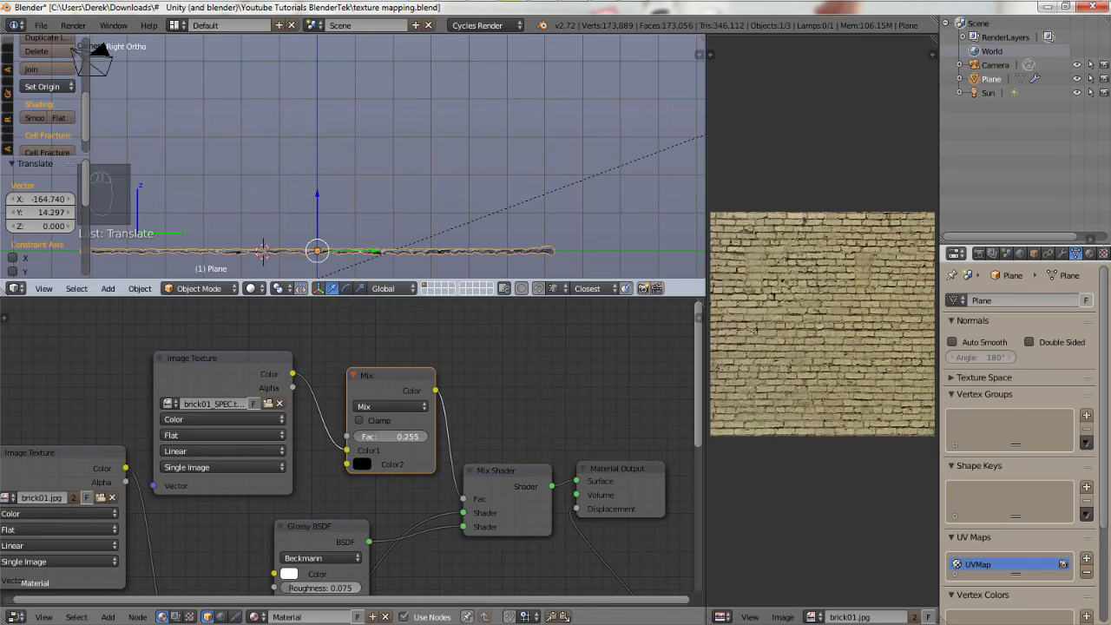
Render the bricks into Slot 3 to judge the highlights, and raise the color Mix node's factor to 0.909.
scroll(501, 430, "down", 1)
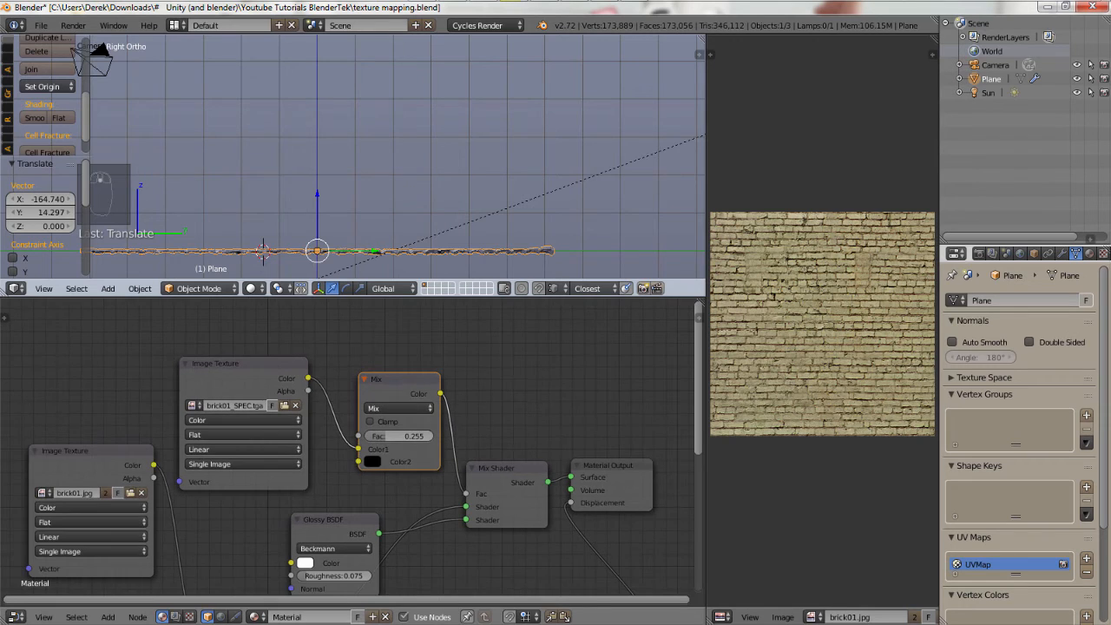
key("F12")
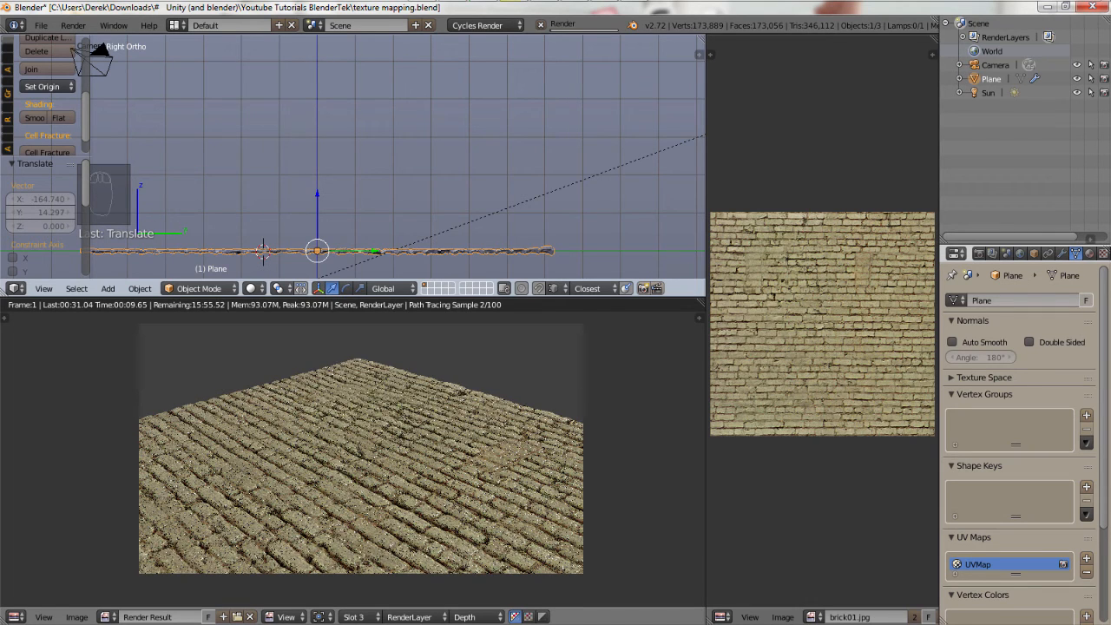
scroll(469, 500, "up", 1)
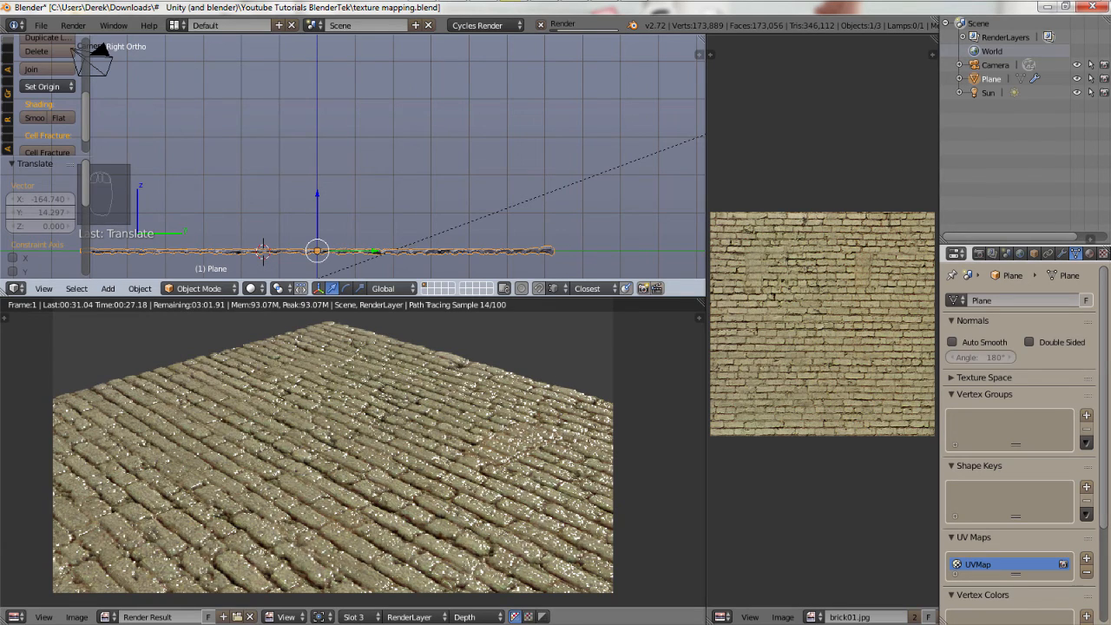
key("F11")
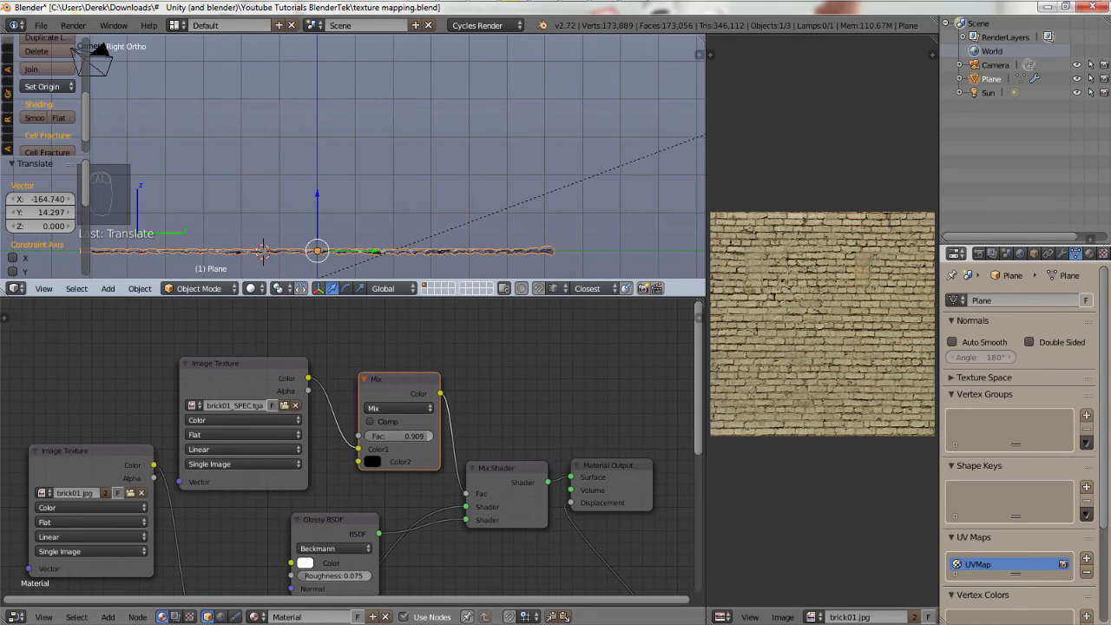
Display the render result and compare the test renders stored in Slots 8, 7, 6 and 5.
key("F11")
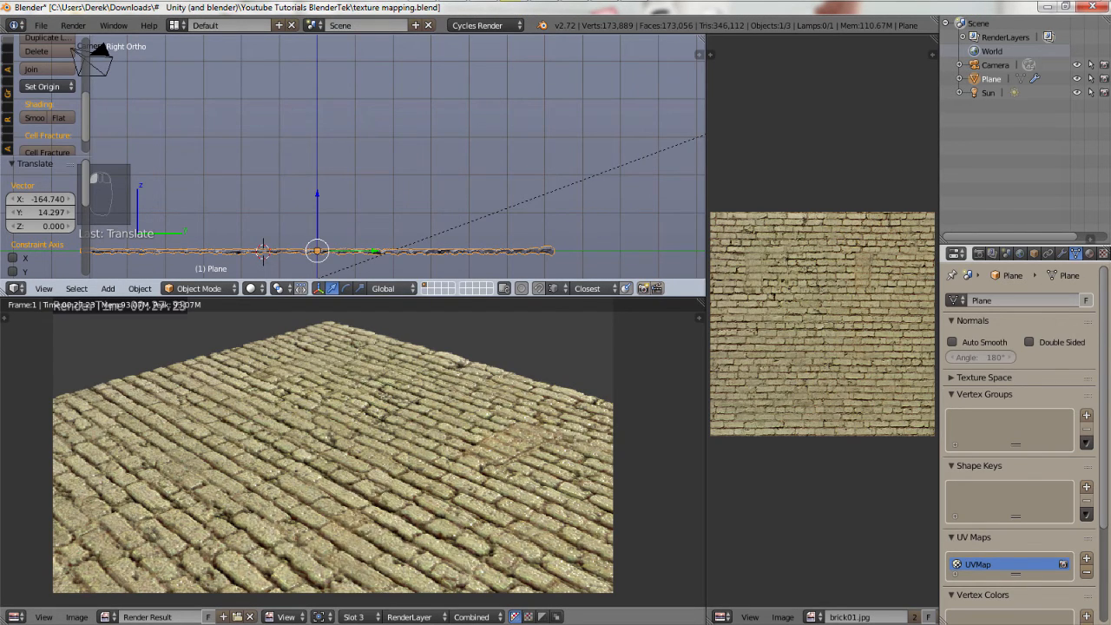
left_click(353, 616)
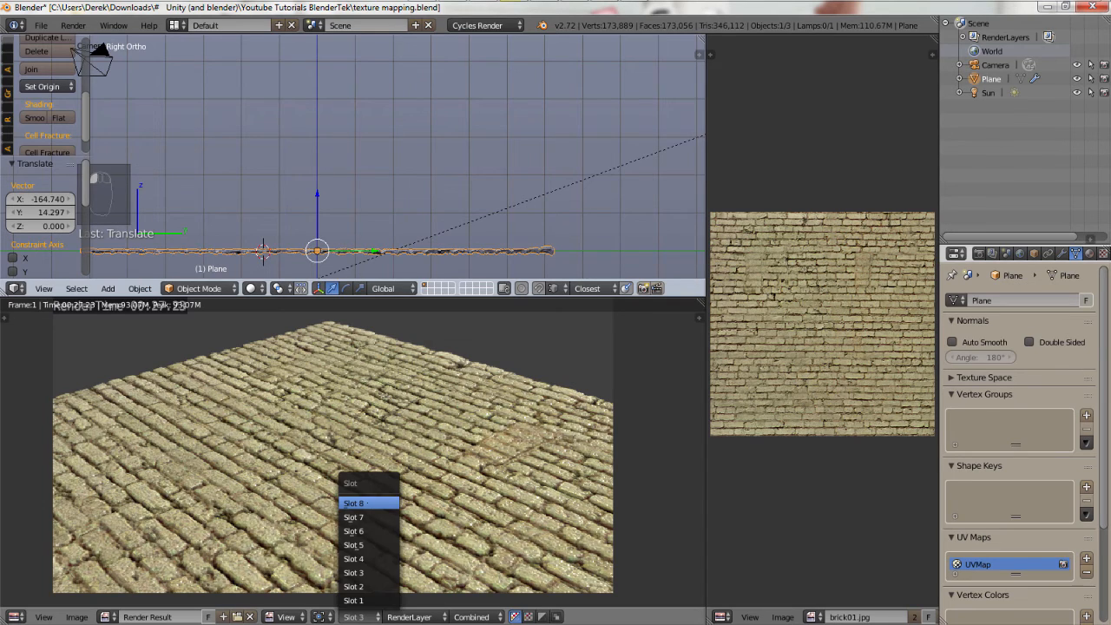
left_click(369, 502)
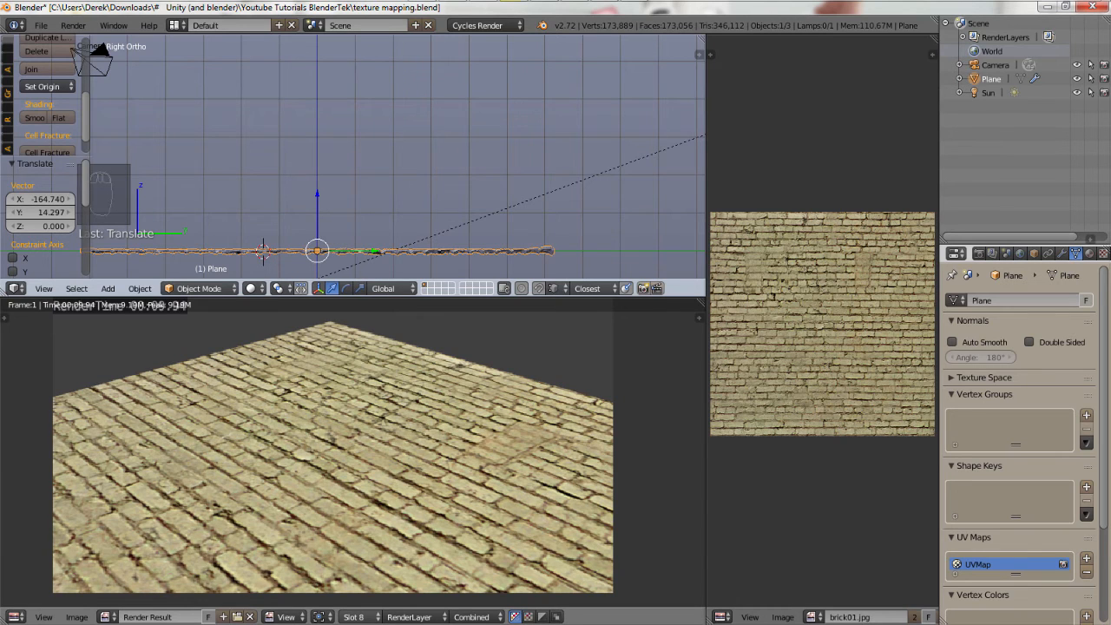
left_click(353, 616)
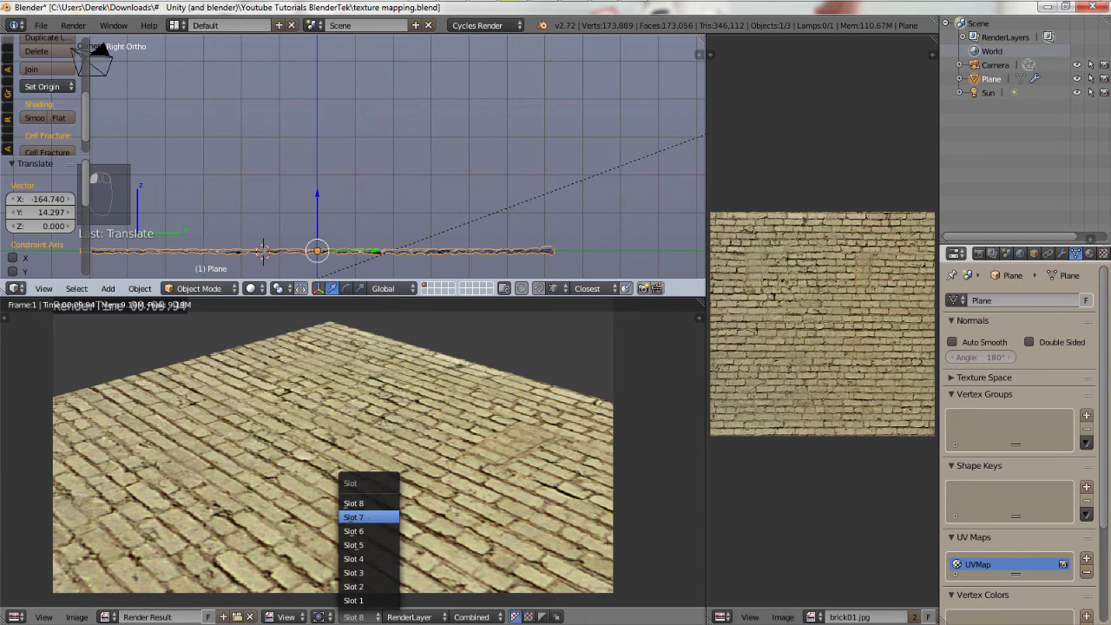
left_click(369, 517)
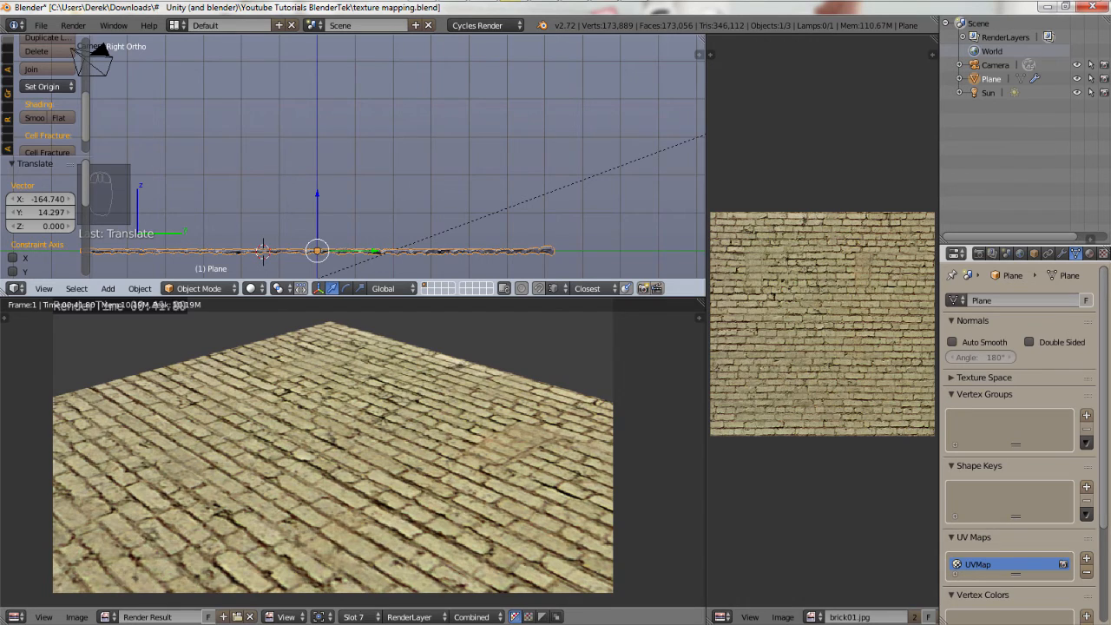
left_click(354, 616)
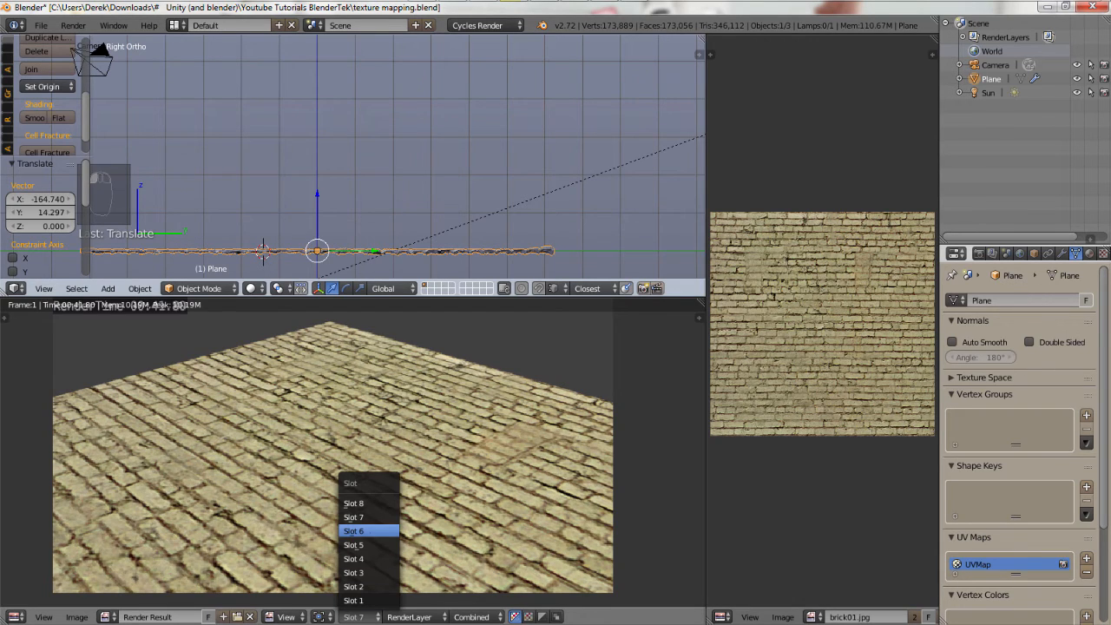
left_click(369, 530)
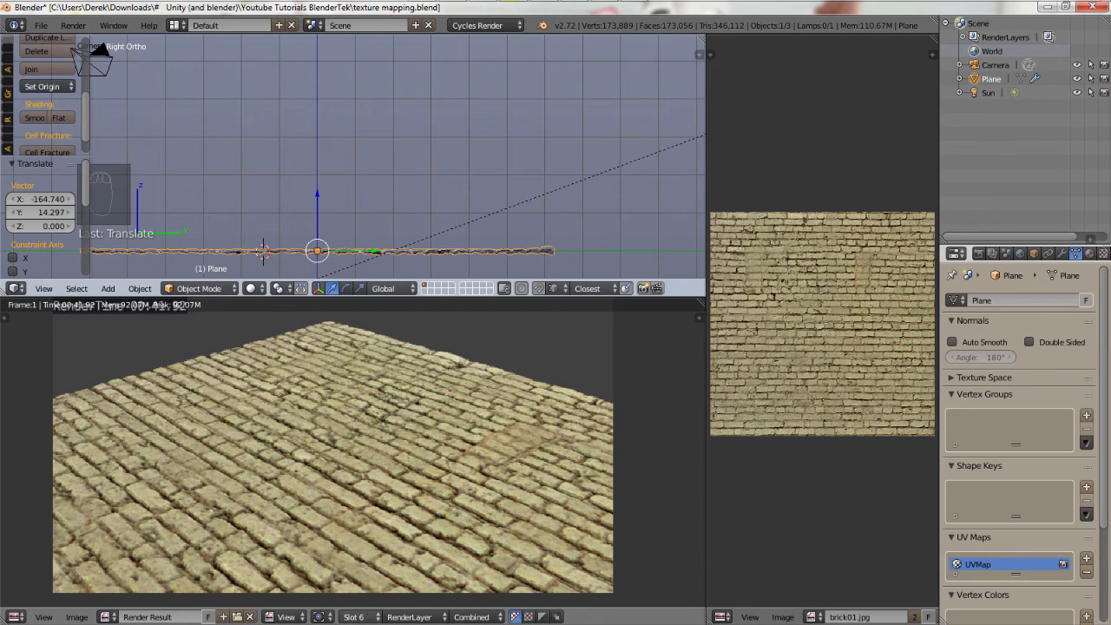
left_click(353, 616)
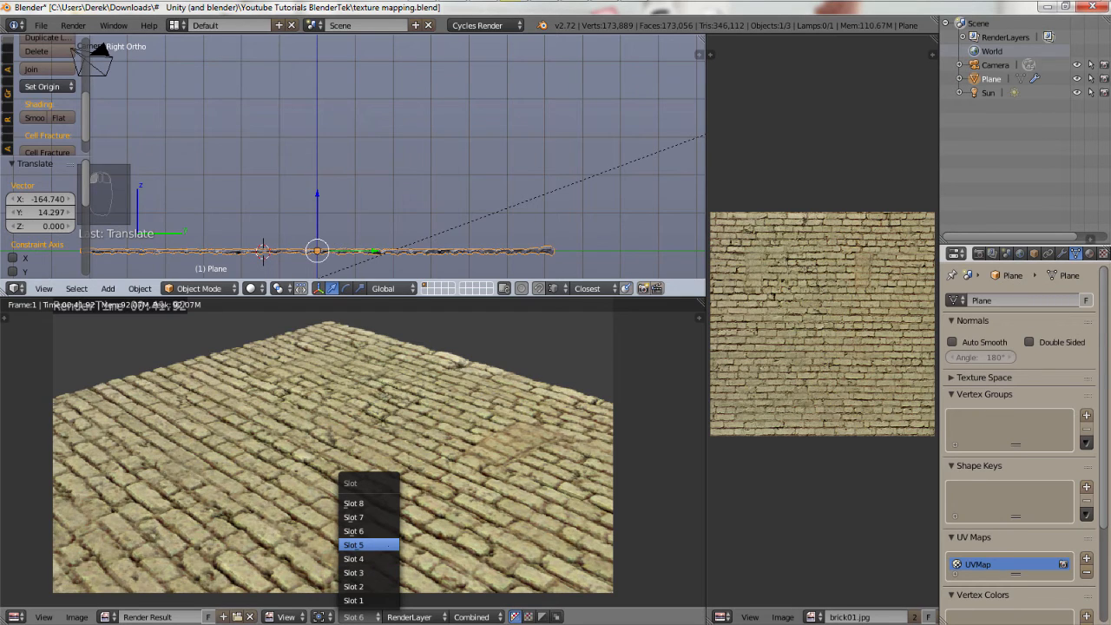
left_click(355, 544)
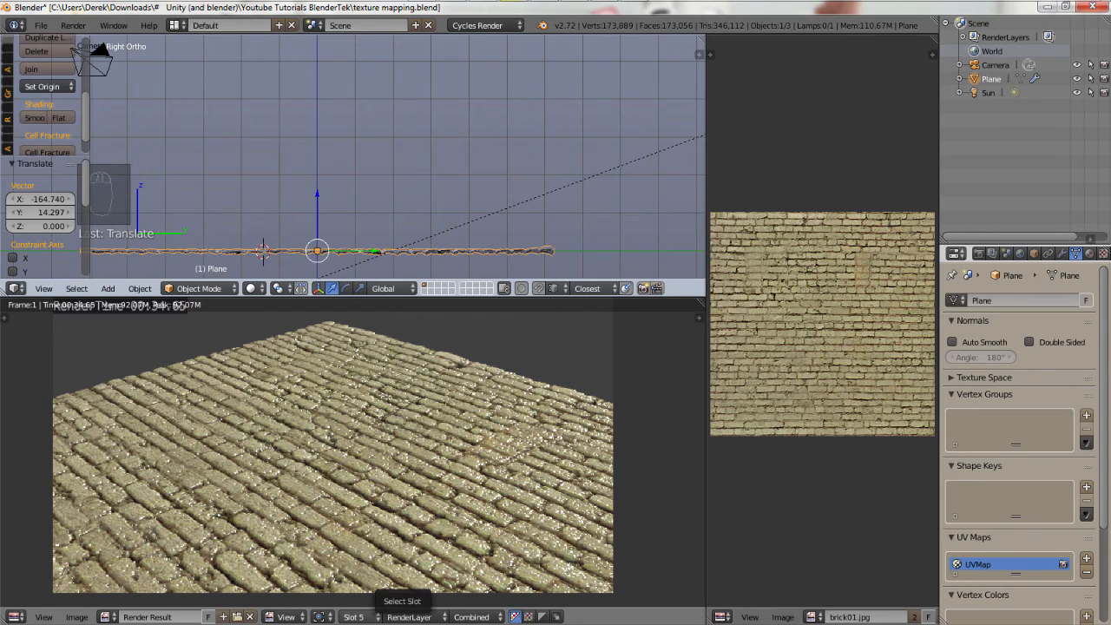
Compare the Slot 4 render with Slot 3 and examine the Slot 3 brick highlights up close.
left_click(353, 616)
key("Up")
key("Up")
key("Up")
key("Up")
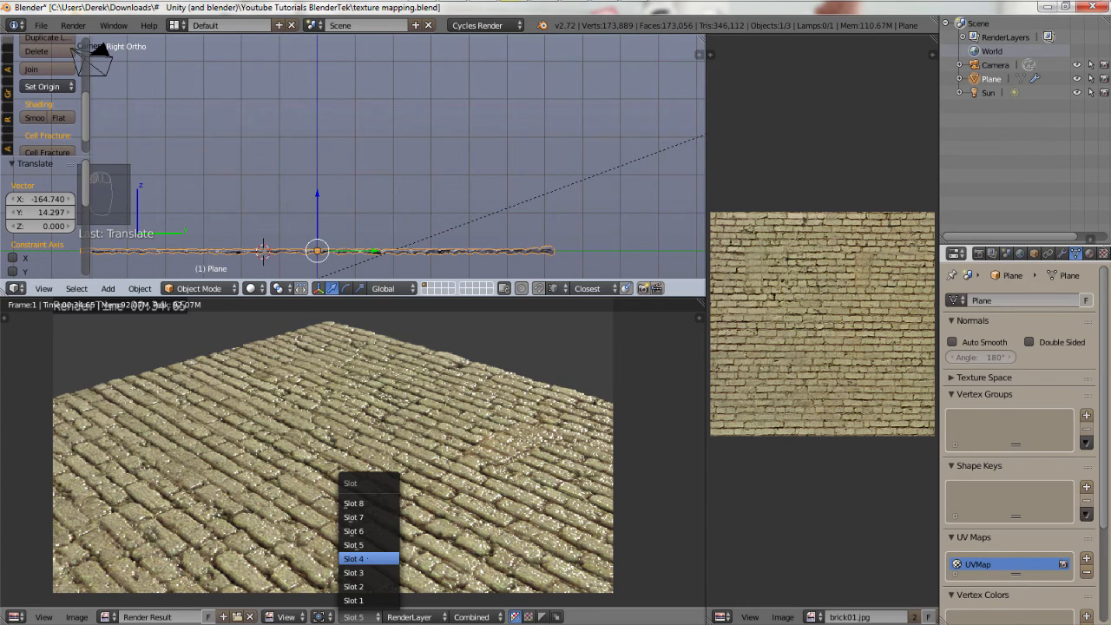
key("Return")
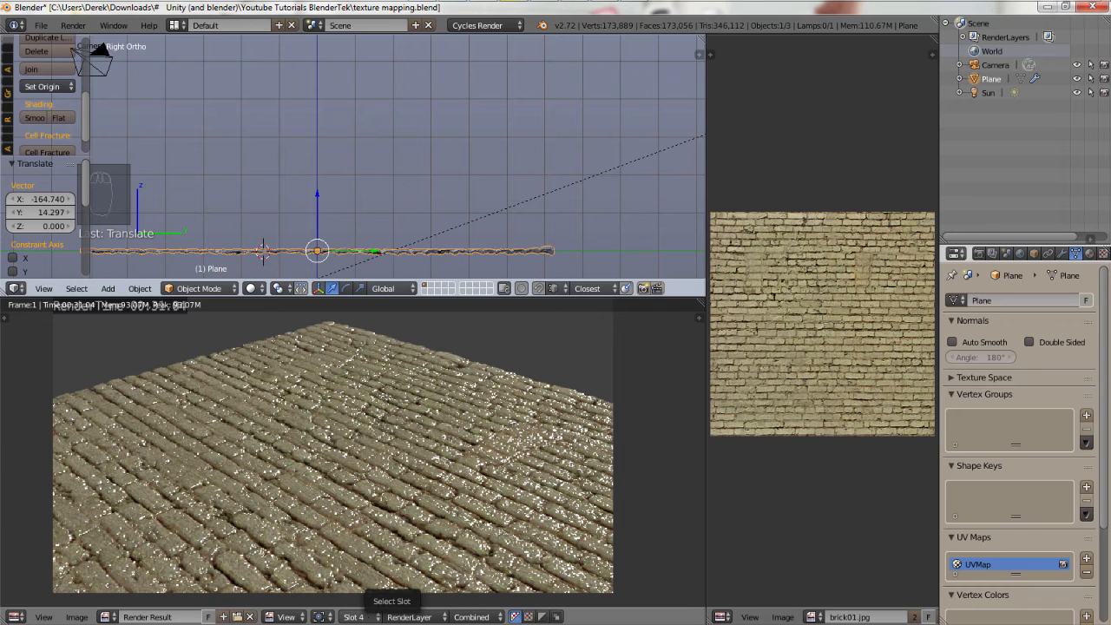
left_click(354, 616)
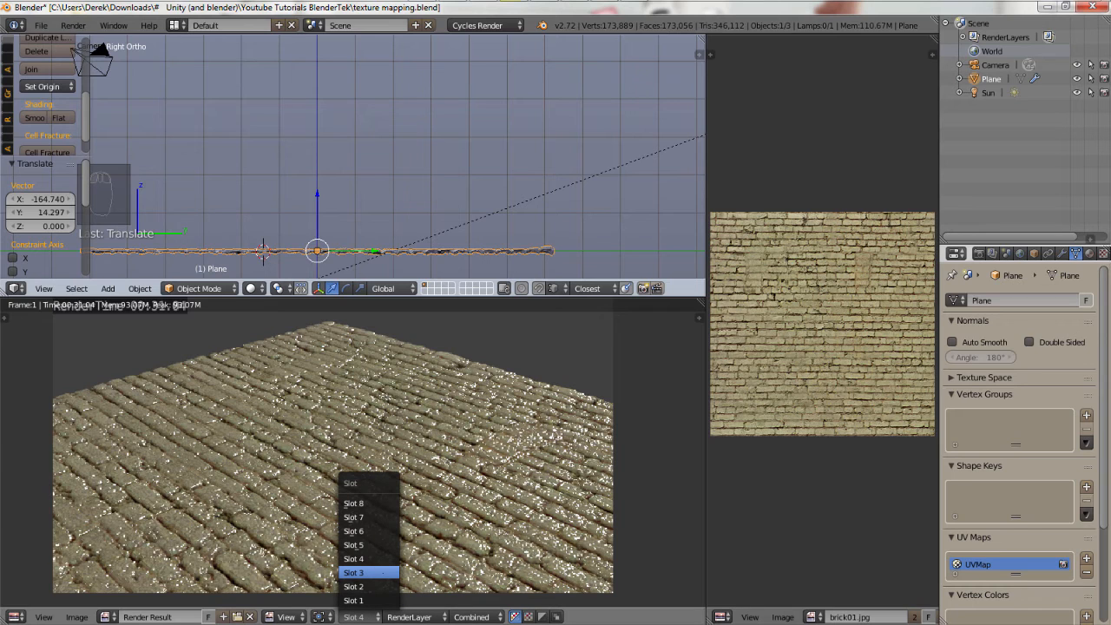
left_click(365, 572)
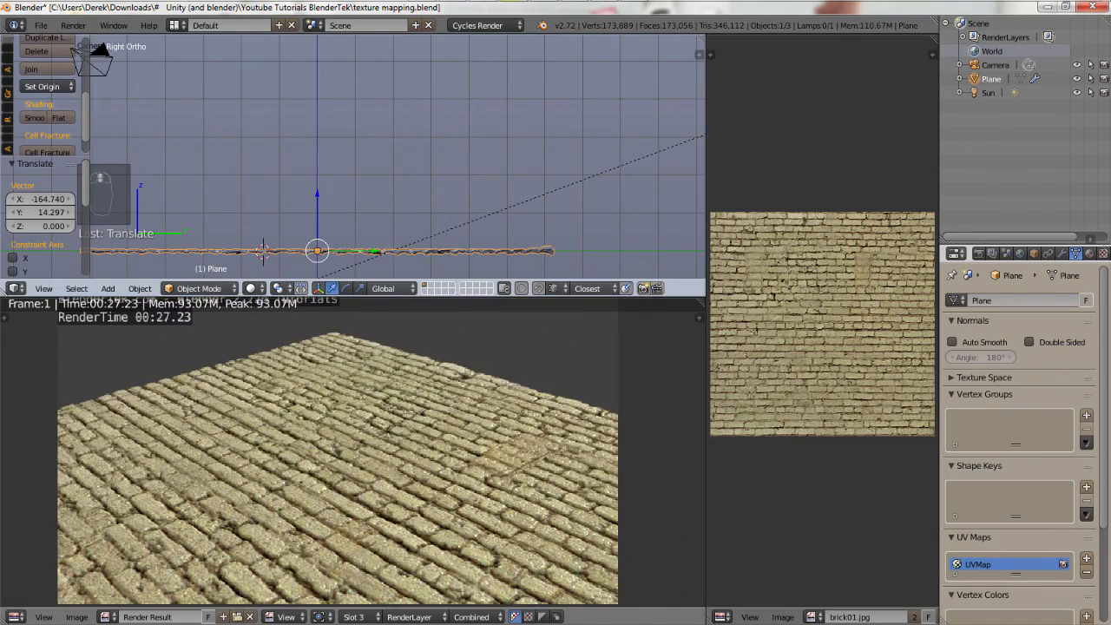
scroll(311, 445, "up", 3)
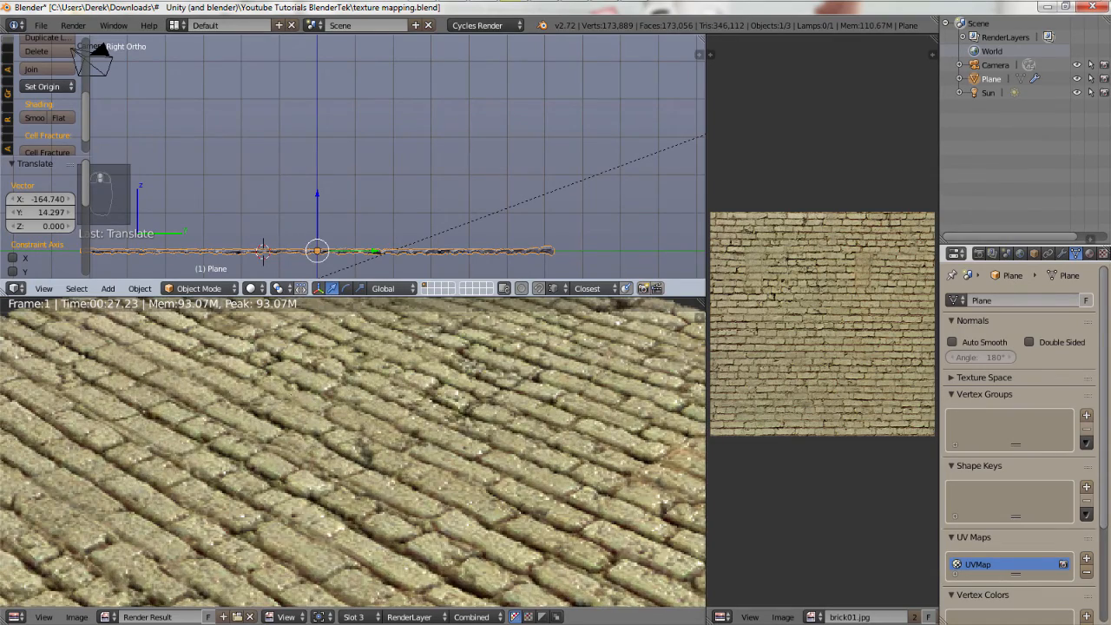
scroll(353, 451, "down", 3)
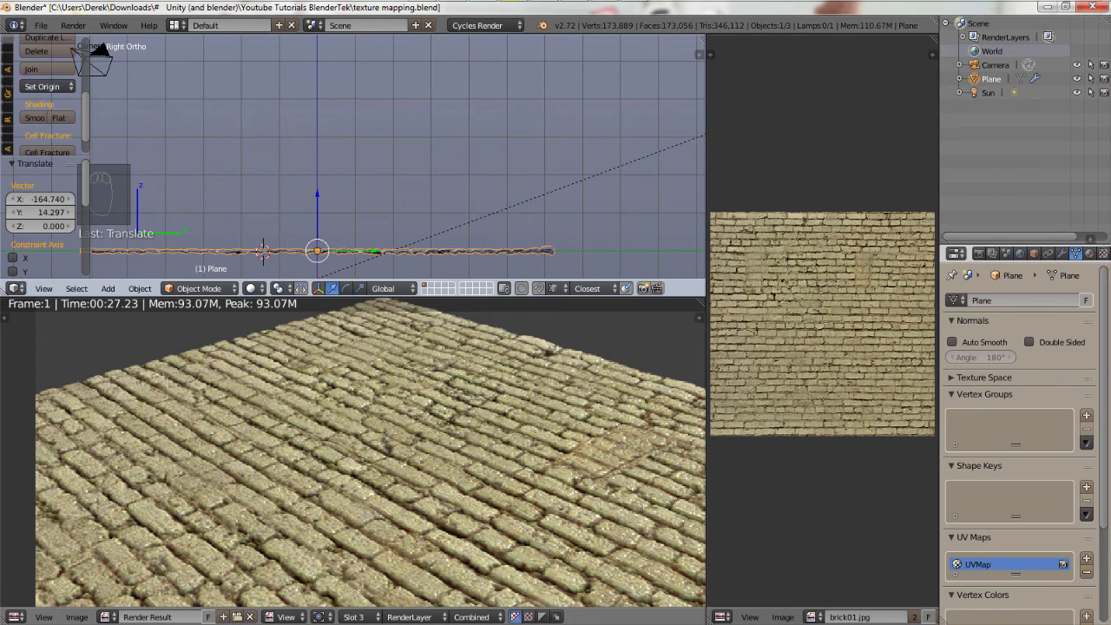
scroll(395, 460, "down", 1)
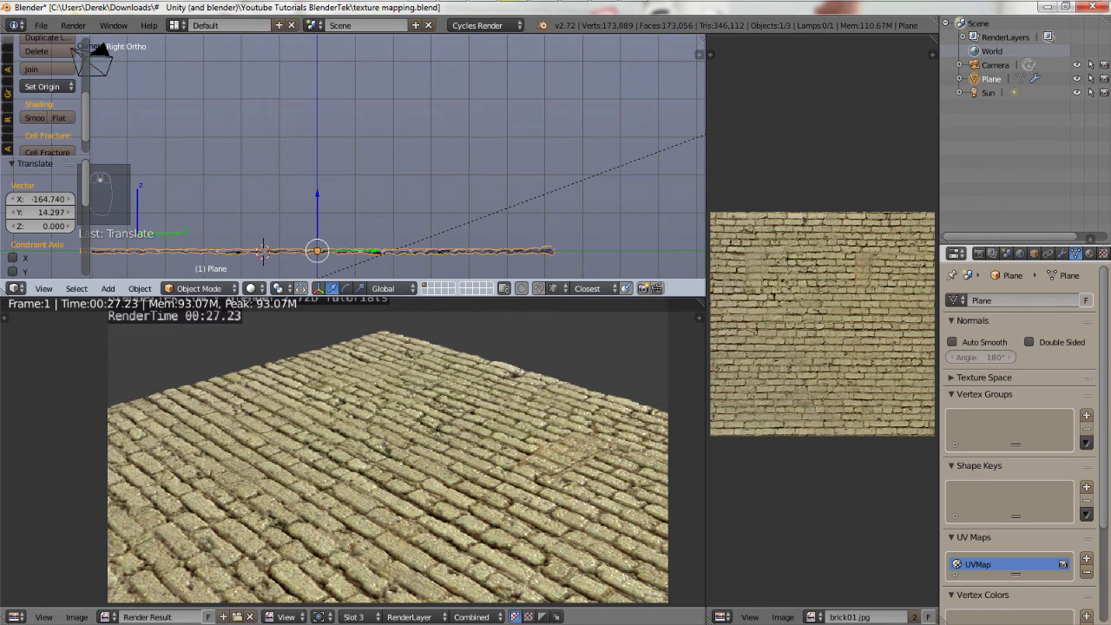
Compare the renders in Slots 8 and 1 against the Slot 3 render, alternating between Slot 8 and Slot 3.
left_click(353, 616)
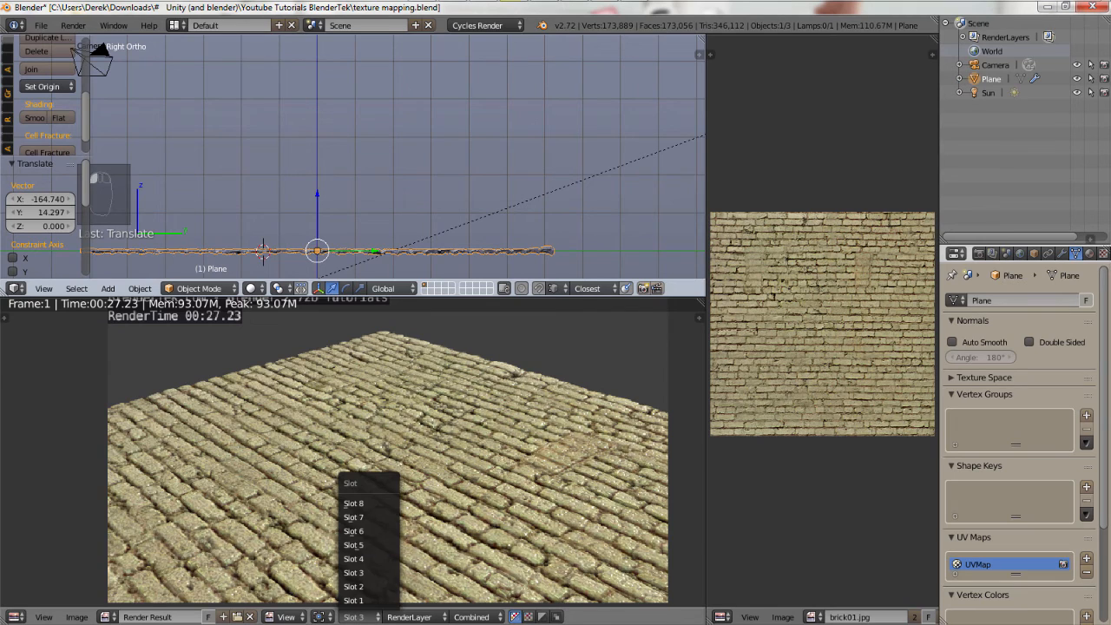
left_click(365, 503)
left_click(353, 616)
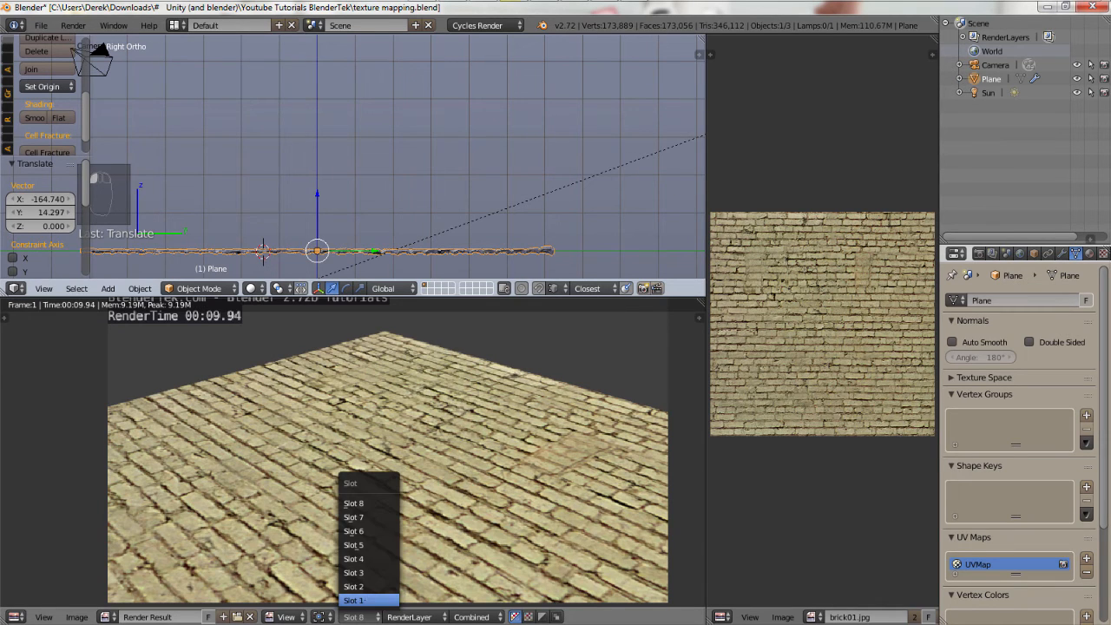
left_click(353, 600)
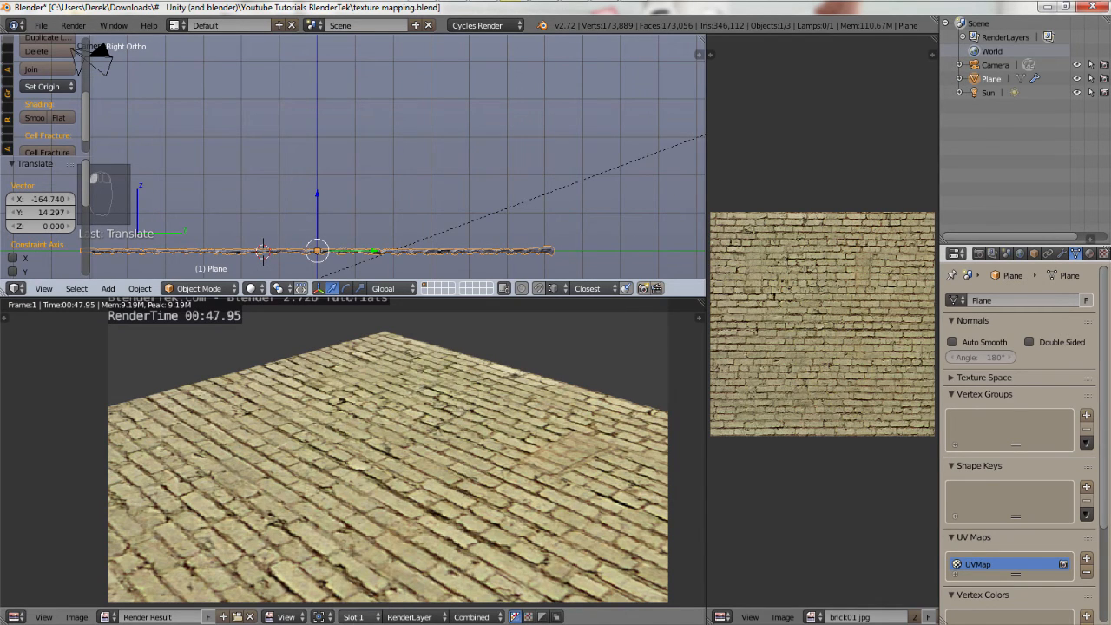
left_click(353, 616)
left_click(353, 503)
left_click(353, 616)
left_click(353, 572)
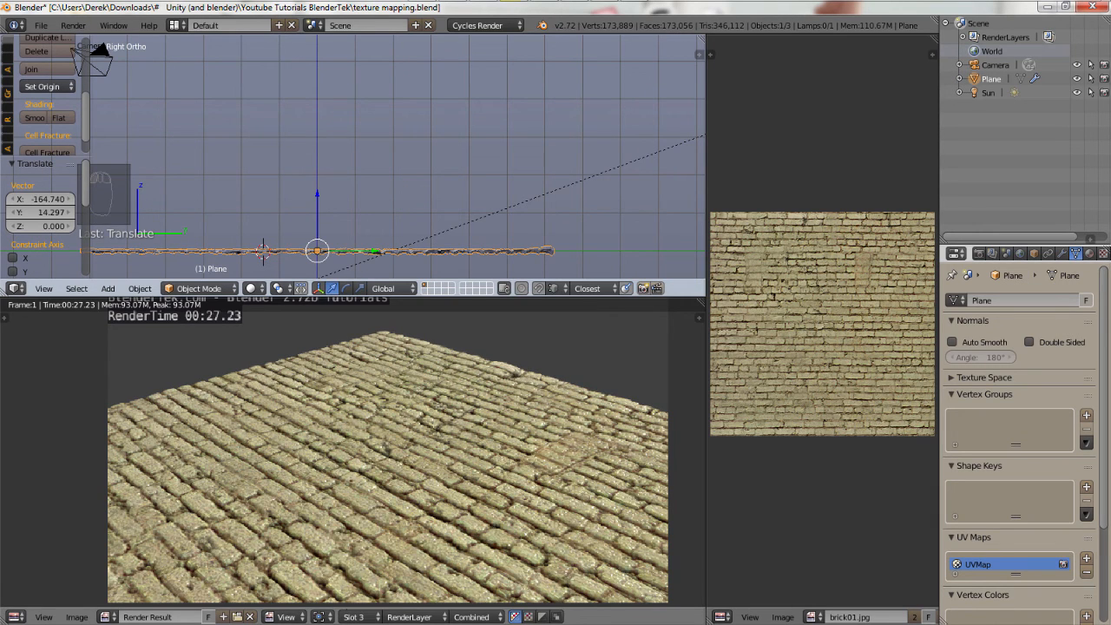
left_click(353, 616)
left_click(354, 504)
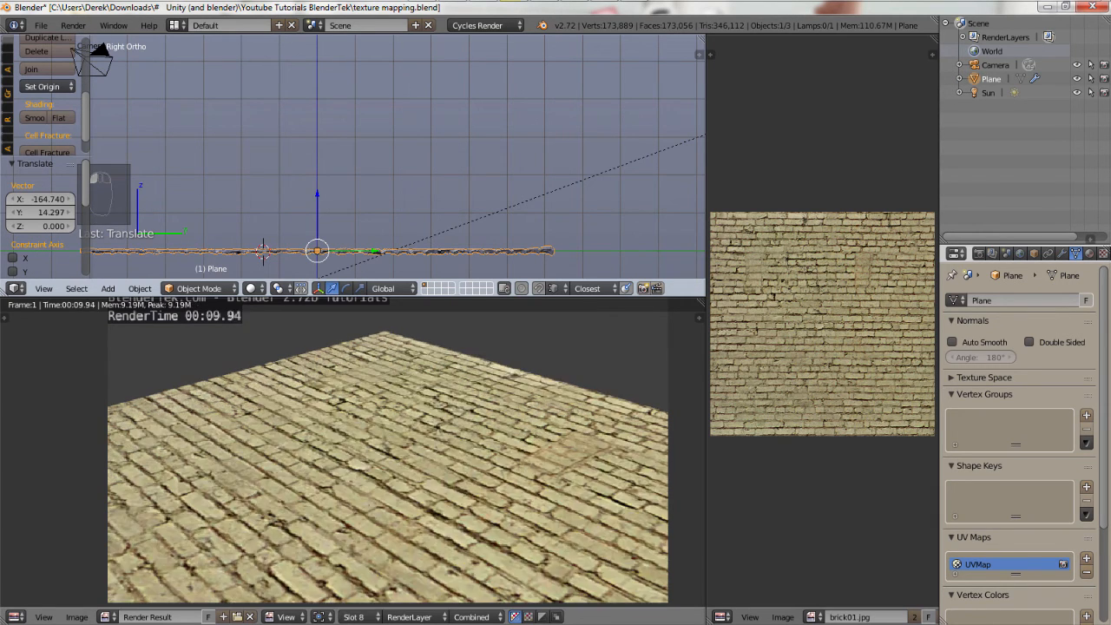
left_click(353, 616)
left_click(353, 573)
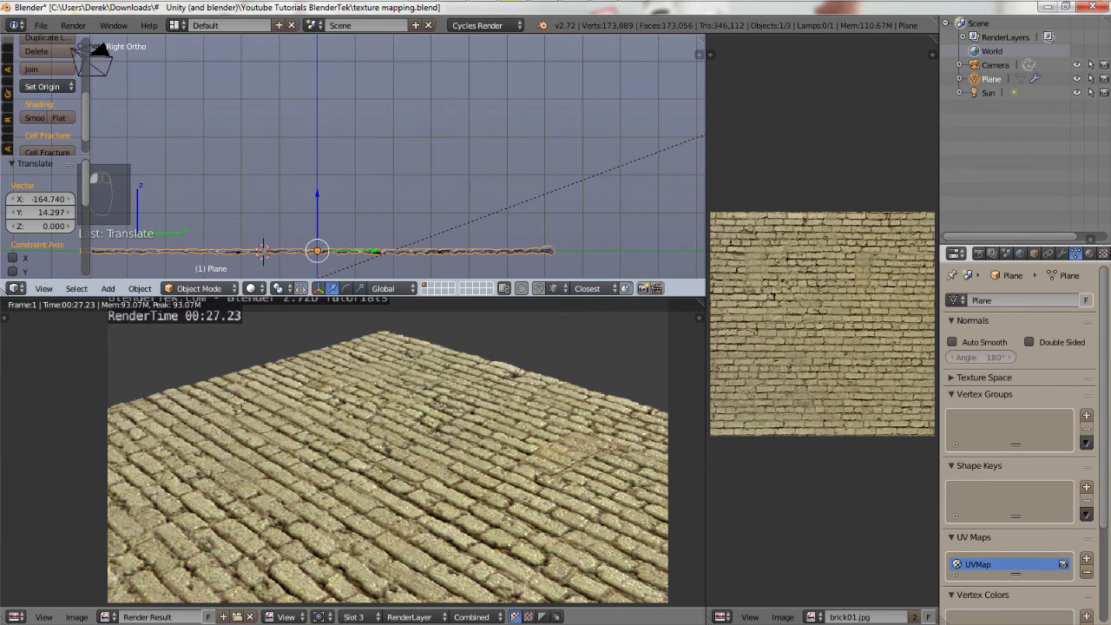
left_click(353, 616)
Switch to ShaderMap and load brick03.jpg as the color texture source to generate its maps.
mouse_move(514, 4)
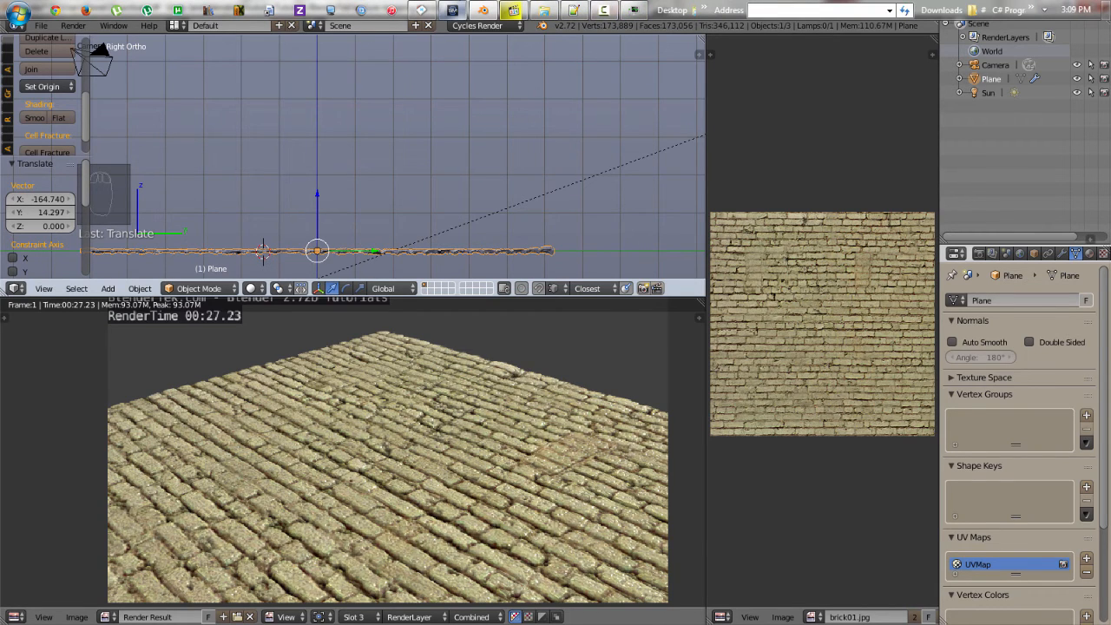
left_click(483, 11)
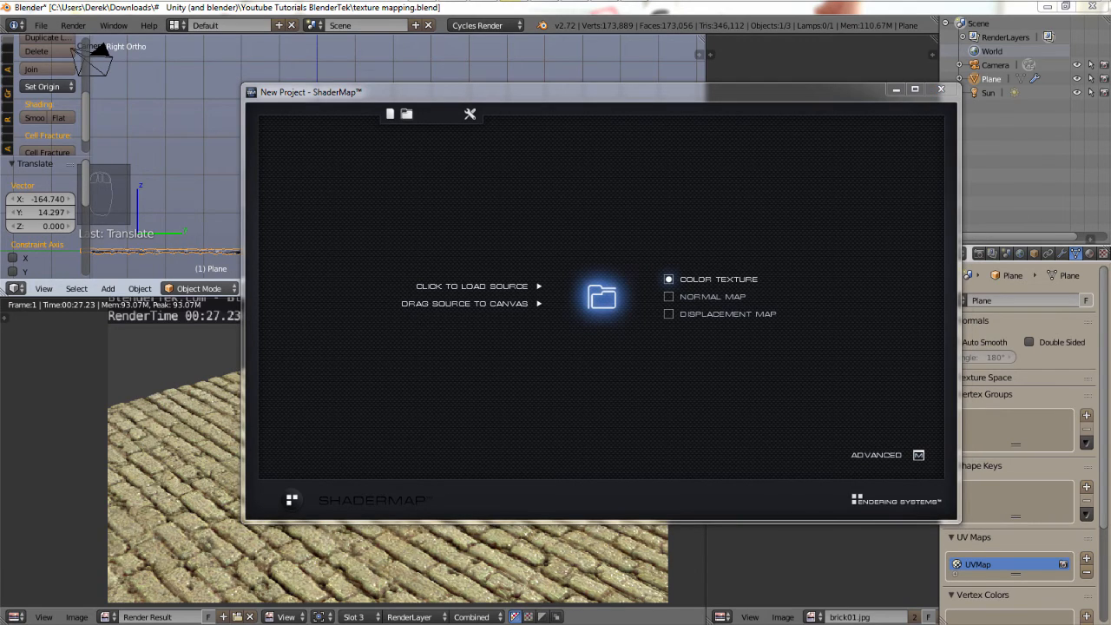
left_click(601, 298)
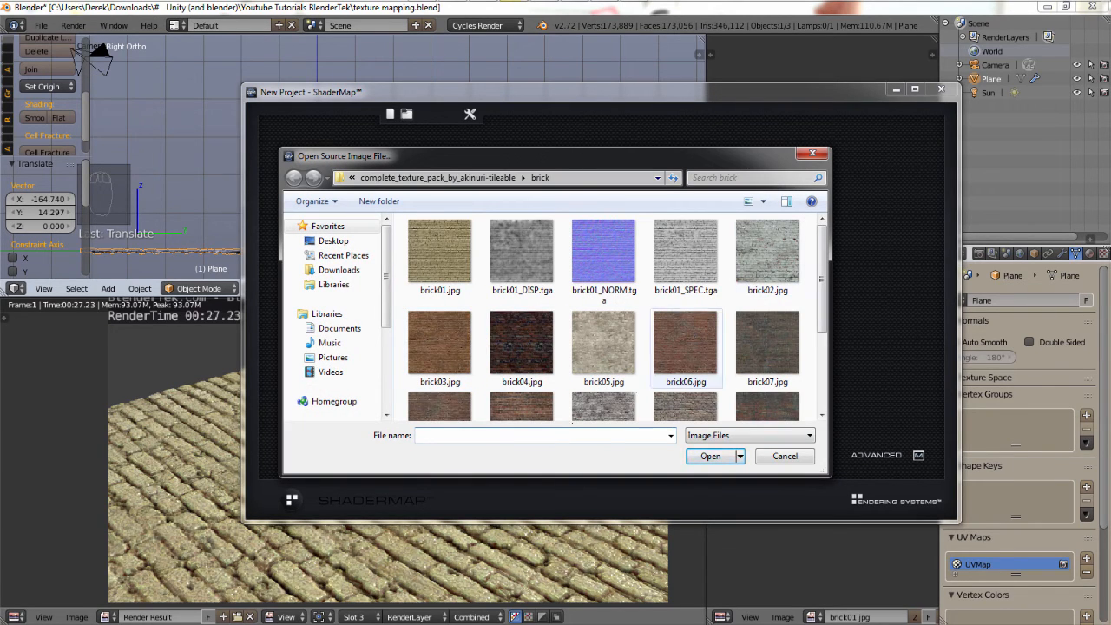
double_click(439, 343)
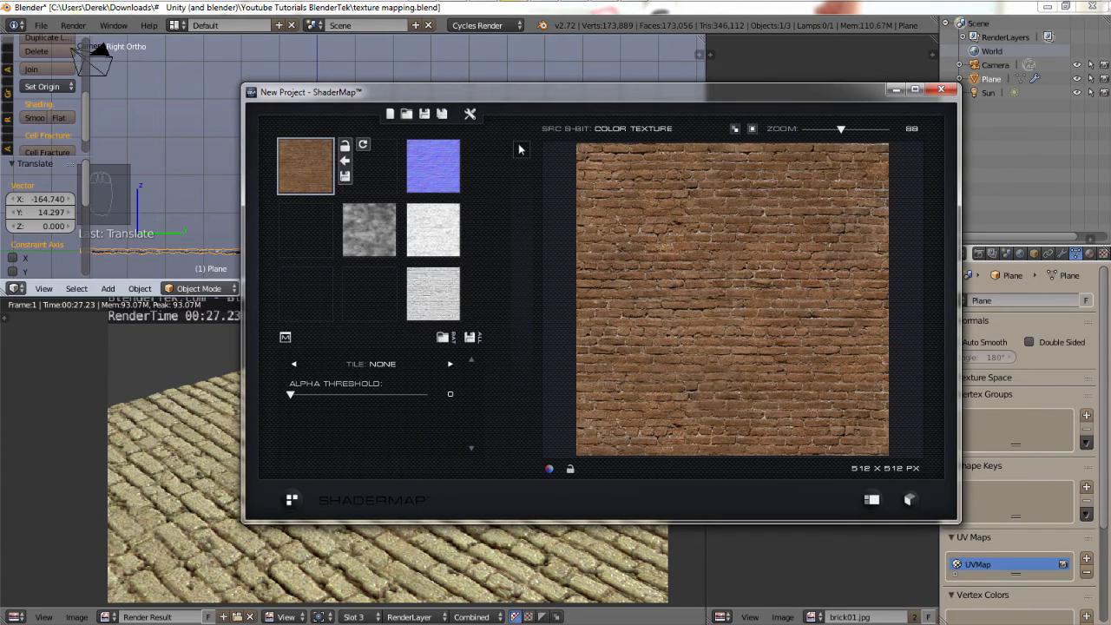
Preview the brick03 material in the Material Visualizer, trying the available shapes and setting the geometry to Cube.
left_click(910, 500)
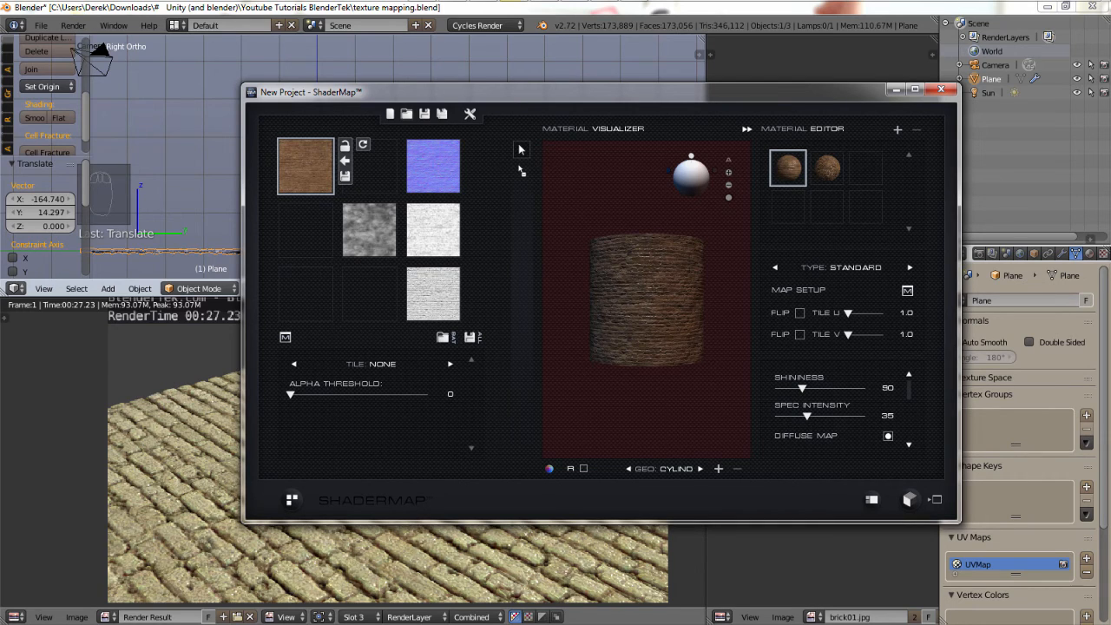
left_click(700, 468)
left_click(701, 469)
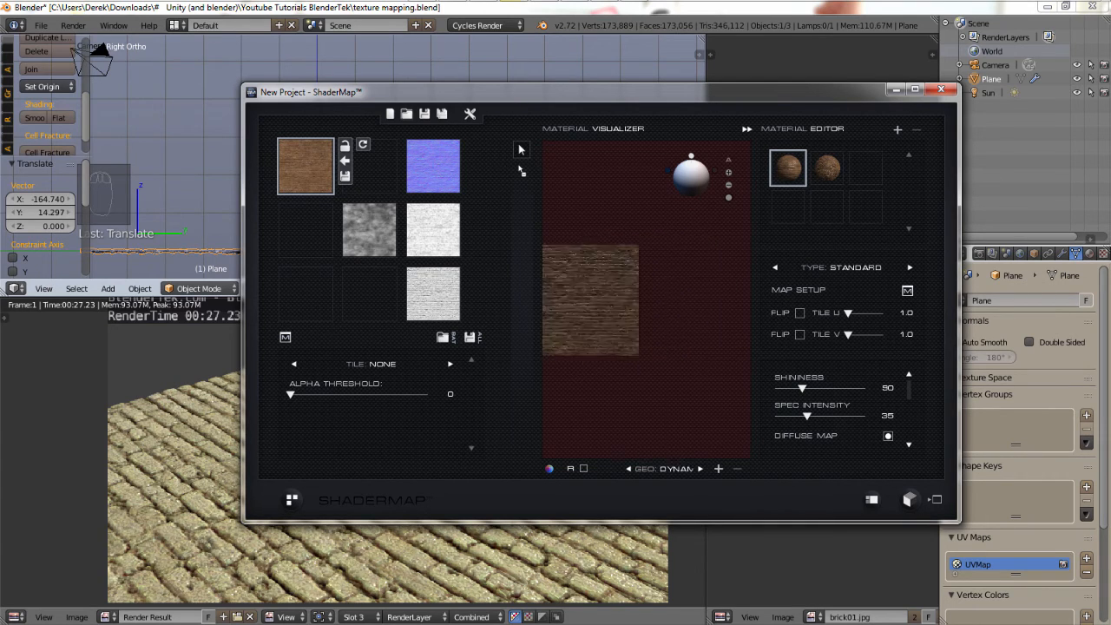
left_click(700, 468)
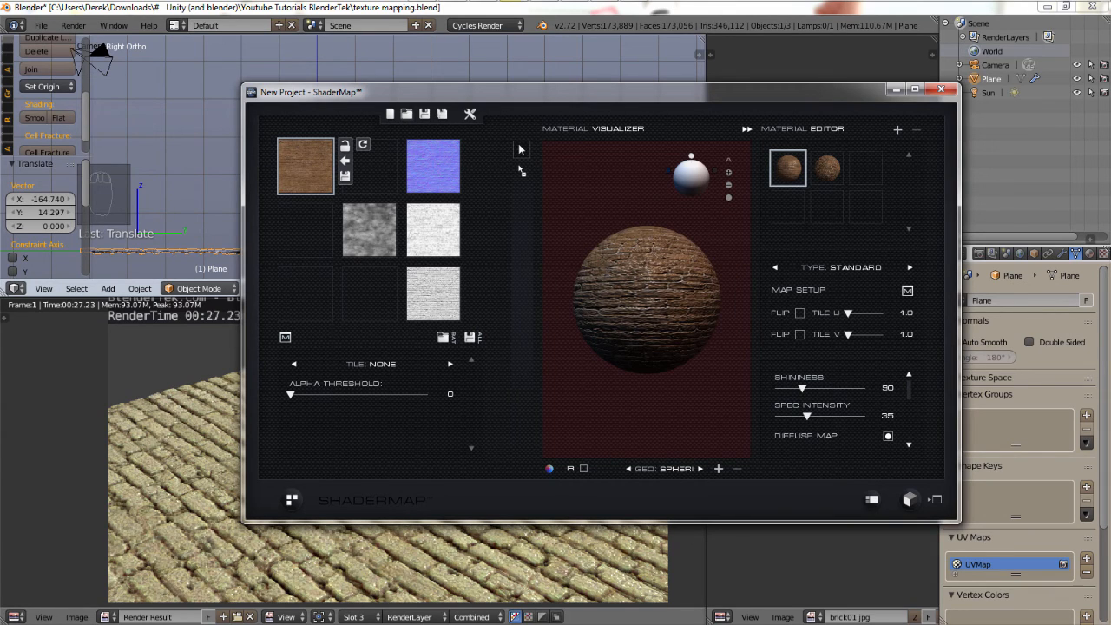
left_click(700, 468)
left_click(664, 469)
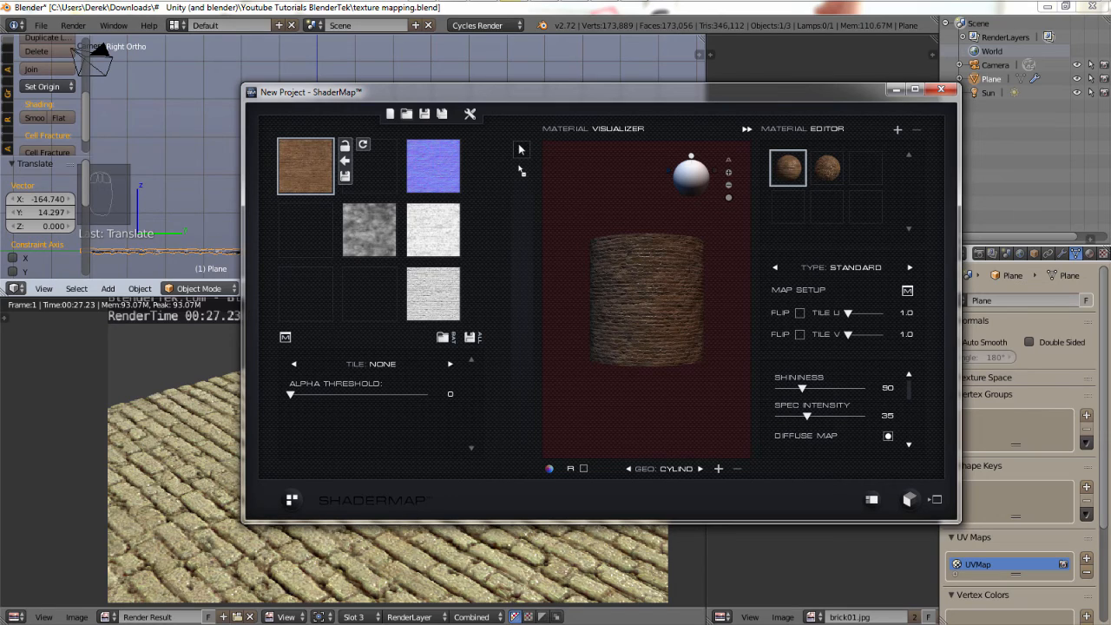
left_click(700, 469)
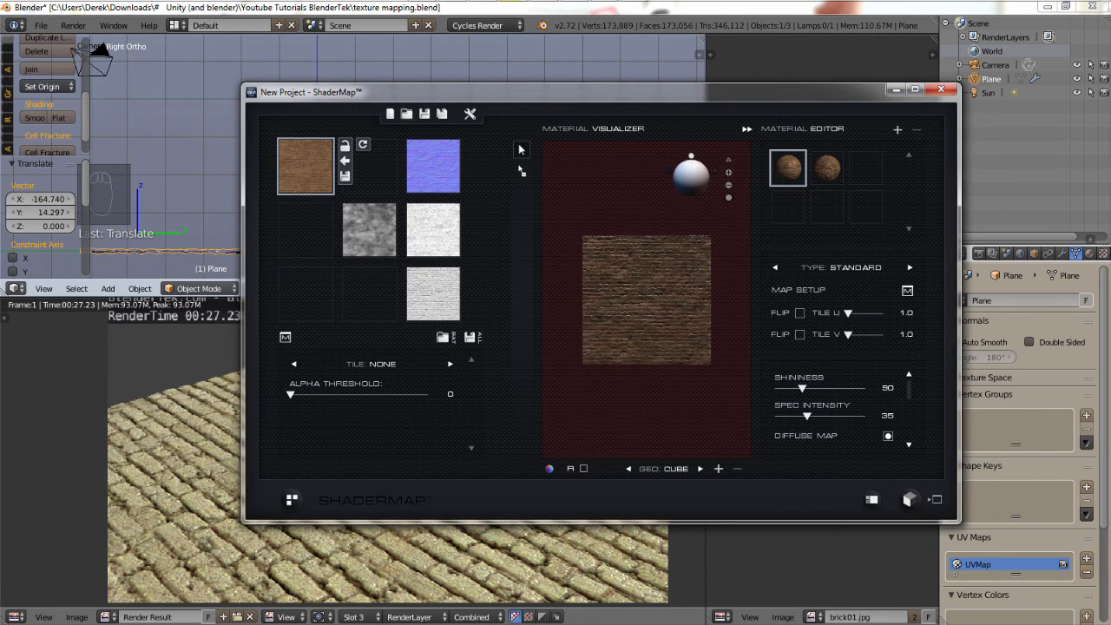
Auto-rotate the preview cube briefly, stop it, and examine the brick surface at its corner up close.
left_click(583, 469)
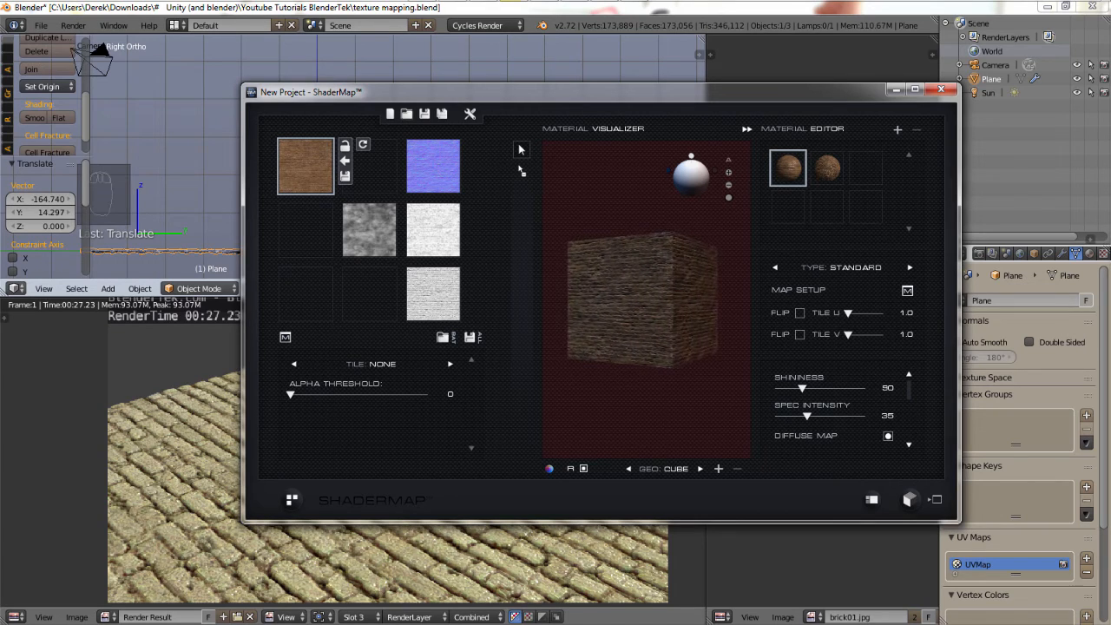
left_click(583, 468)
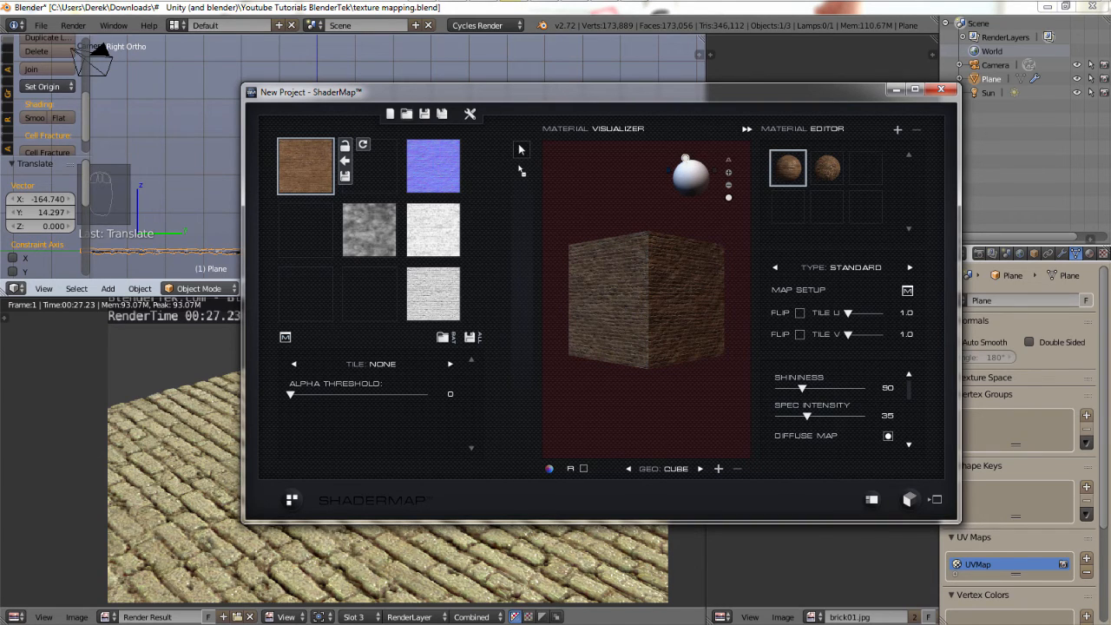
scroll(647, 299, "up", 5)
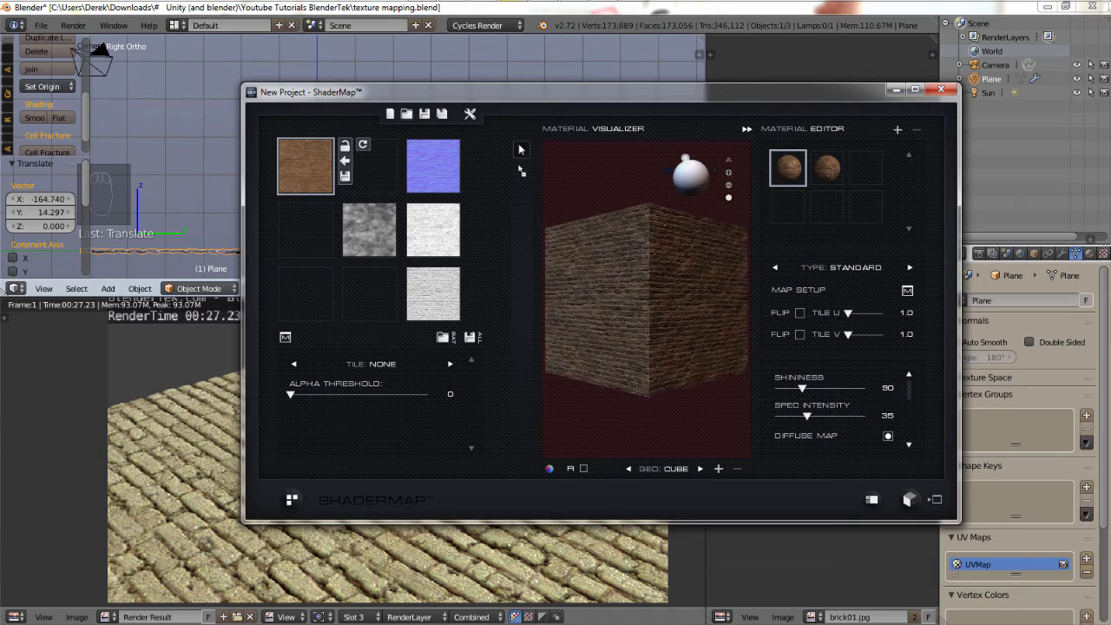
scroll(647, 300, "up", 8)
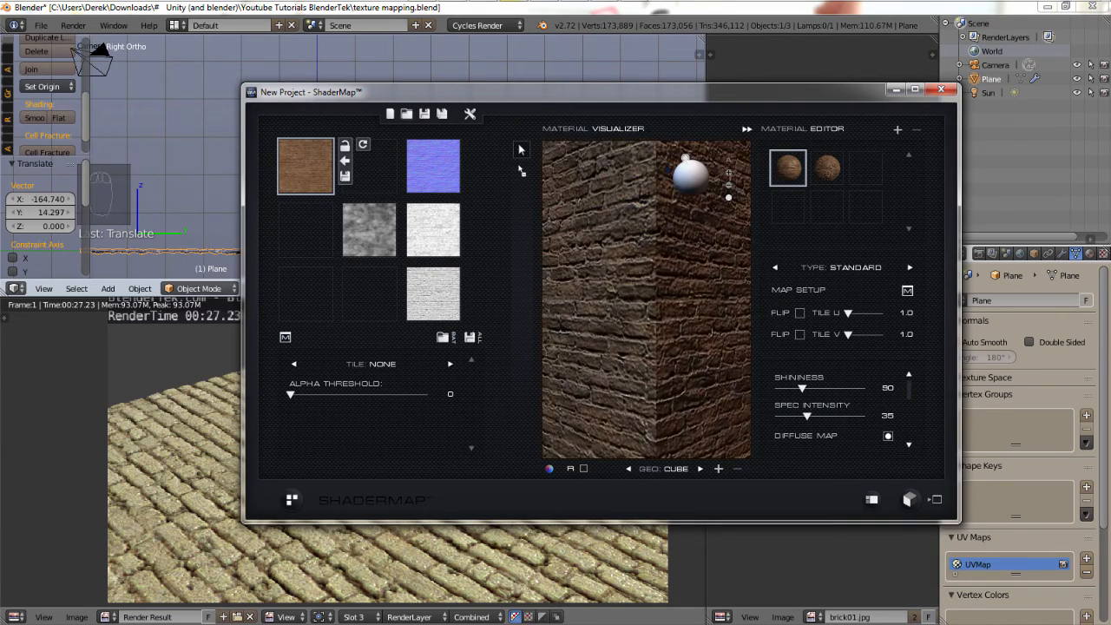
Examine the brick cube's surface up close, and view the settings of the normal map and the displacement map.
scroll(647, 299, "up", 6)
scroll(647, 300, "down", 6)
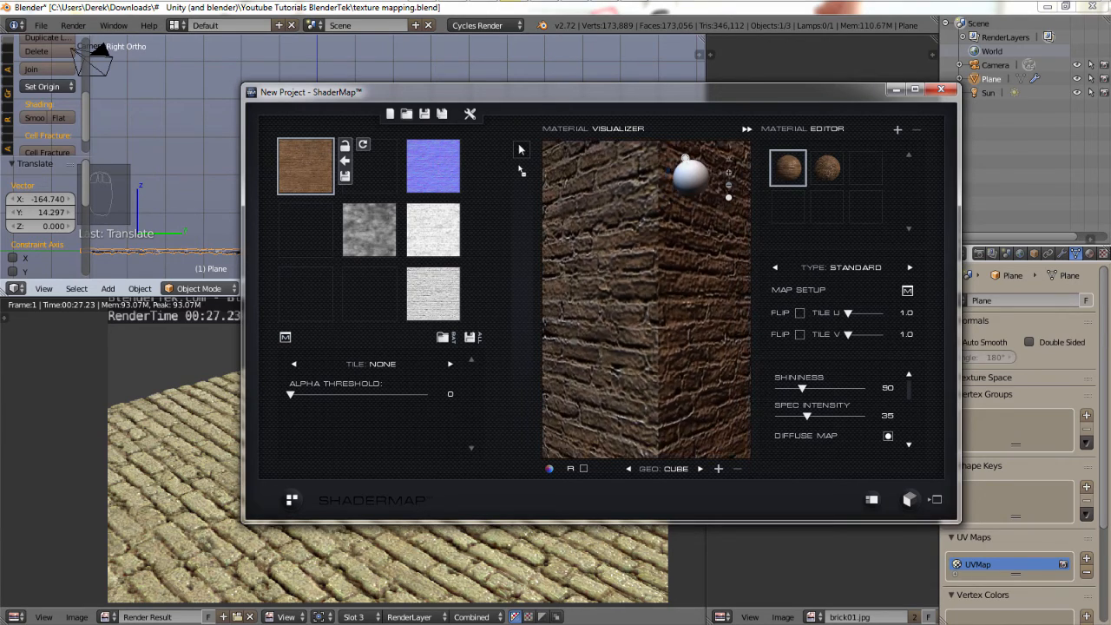
scroll(646, 299, "down", 4)
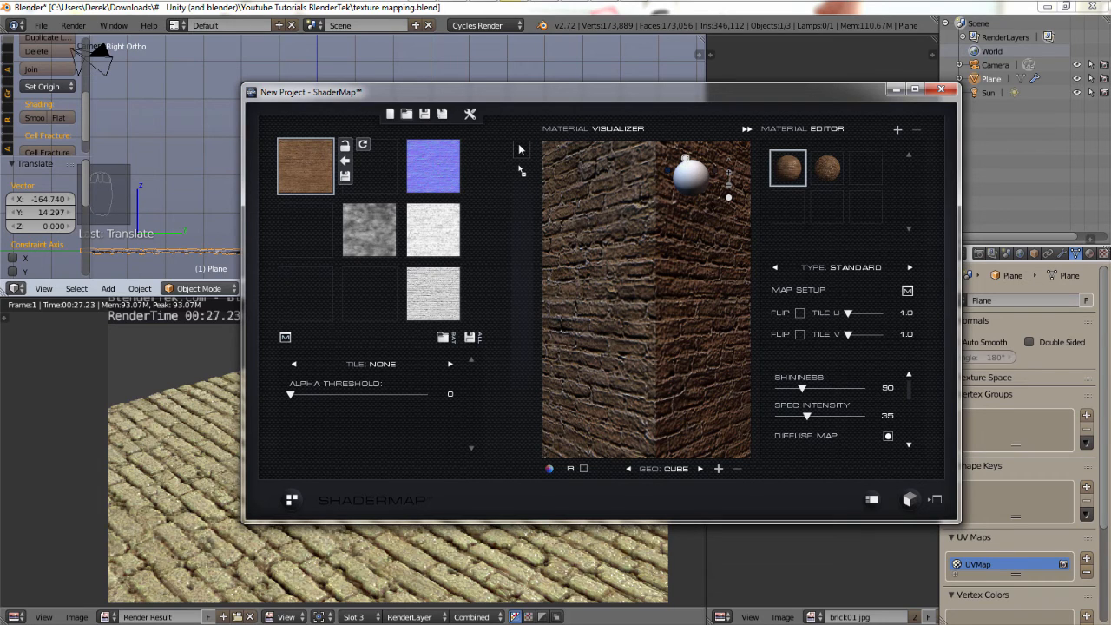
left_click(432, 165)
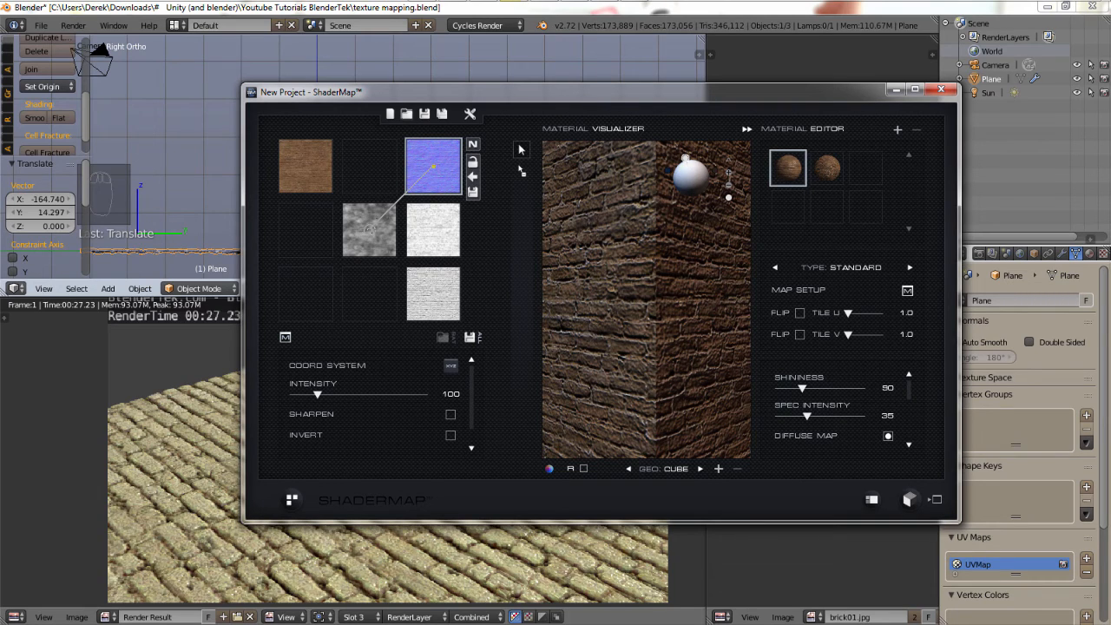
left_click(369, 229)
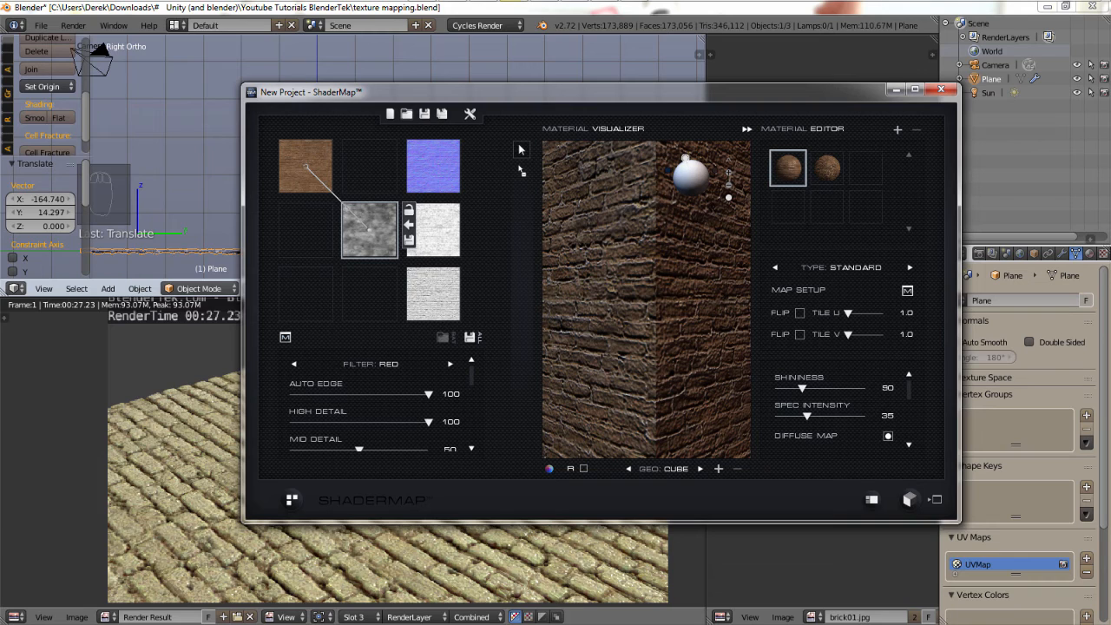
Set the ambient occlusion map's Sample Size to 7 and its Shadow to 100, trying Shadow at 0 for comparison.
left_click(433, 229)
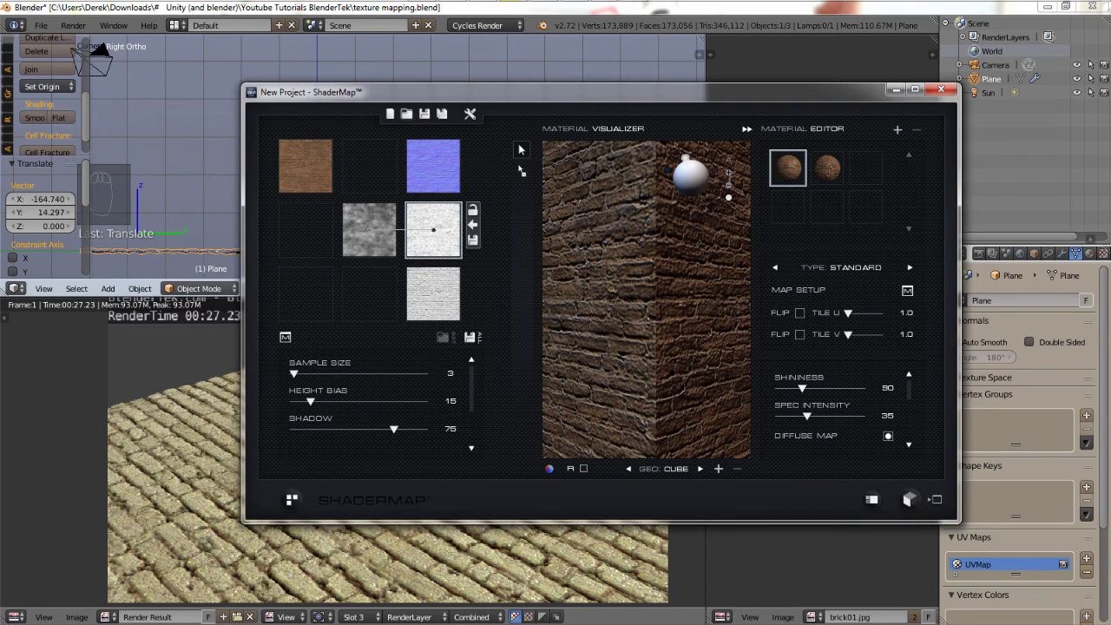
left_click_drag(394, 429, 290, 429)
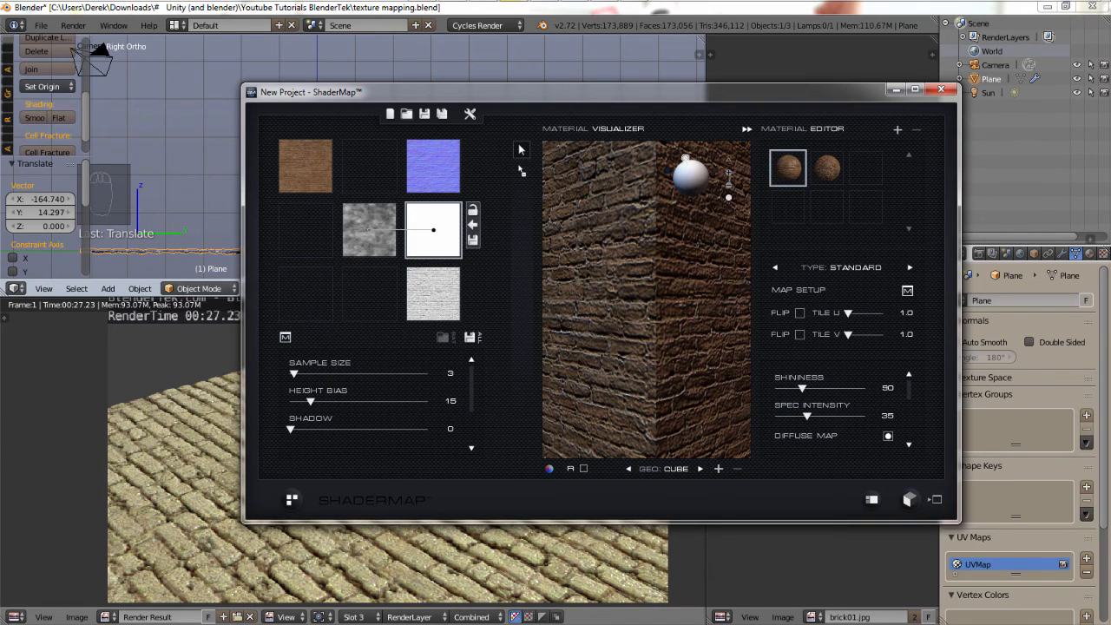
left_click_drag(290, 428, 428, 429)
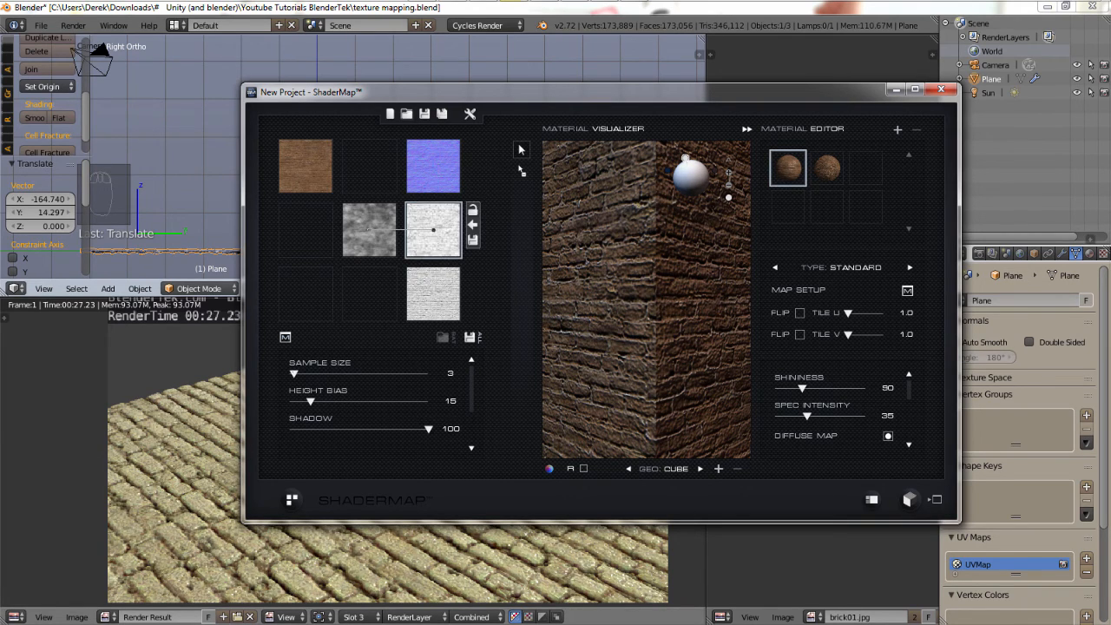
left_click_drag(293, 374, 299, 373)
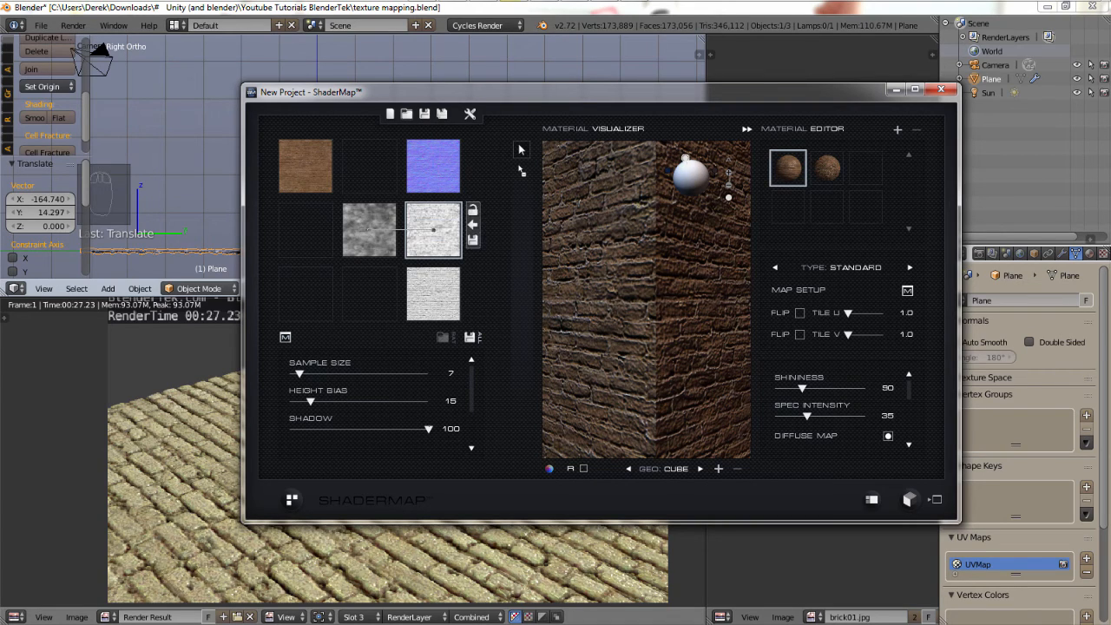
left_click_drag(428, 428, 289, 429)
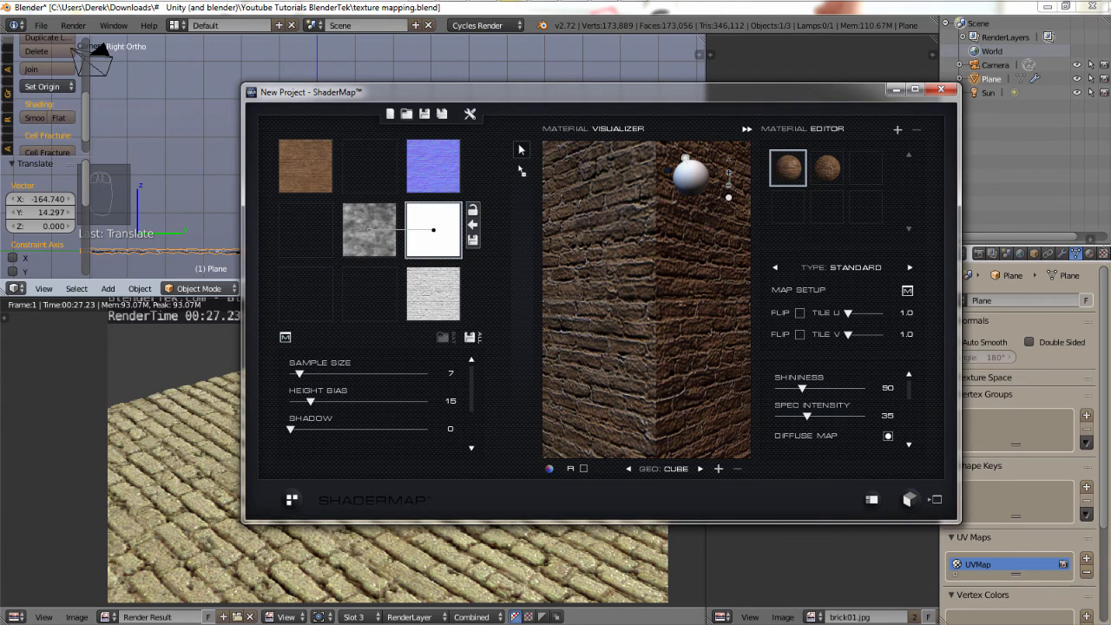
left_click_drag(290, 428, 428, 428)
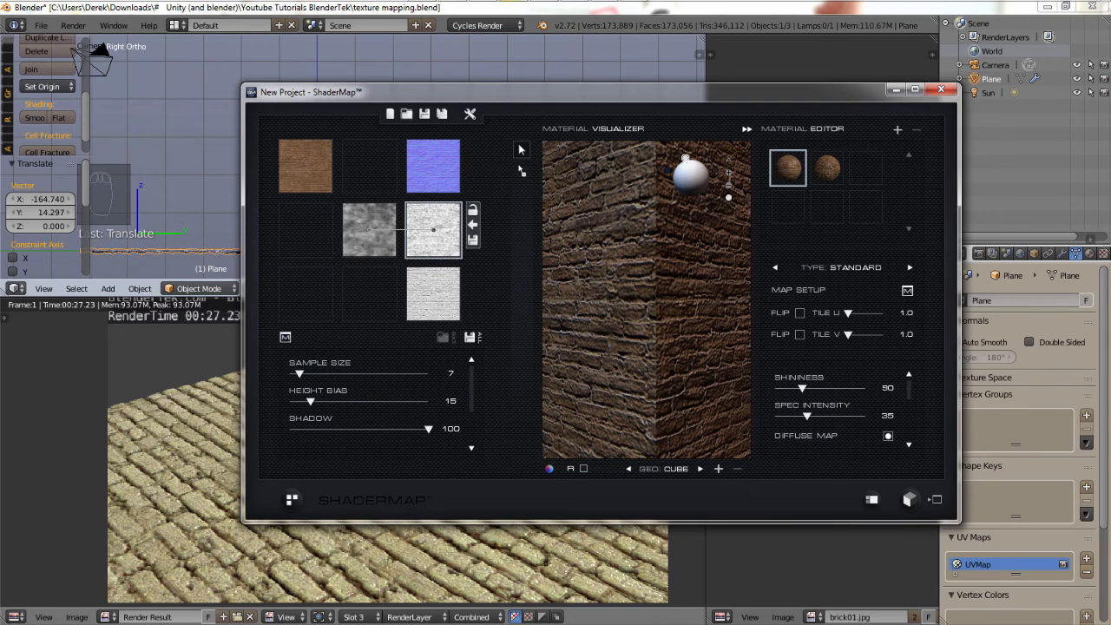
Disable Fast Preview for the ambient occlusion map and retest Shadow at 0, 100 and 8, finishing at 100.
scroll(373, 399, "down", 2)
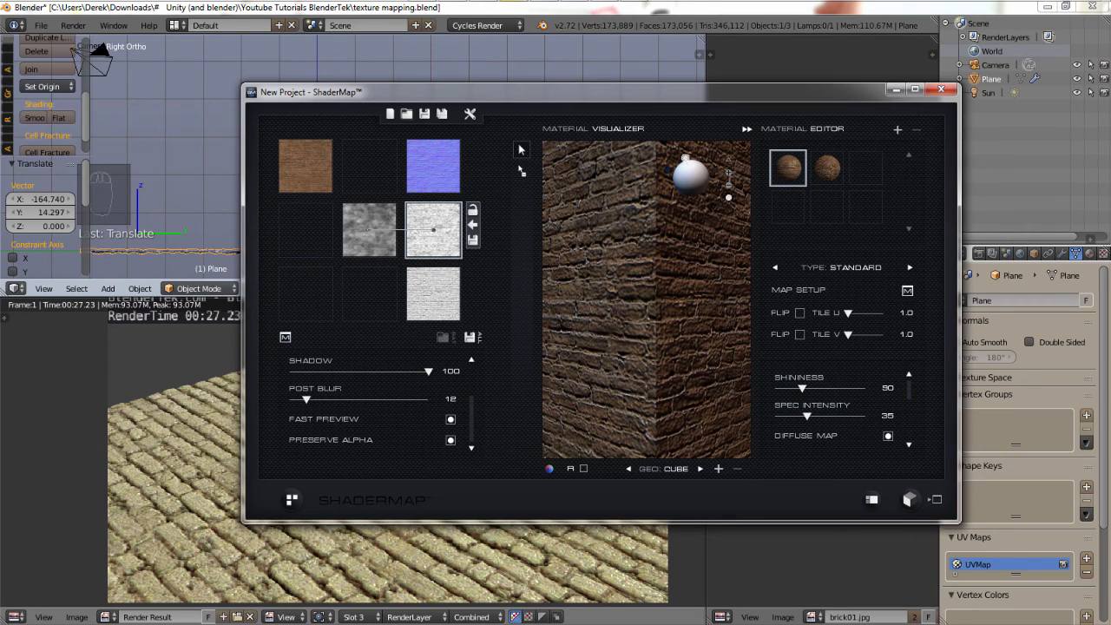
left_click(450, 419)
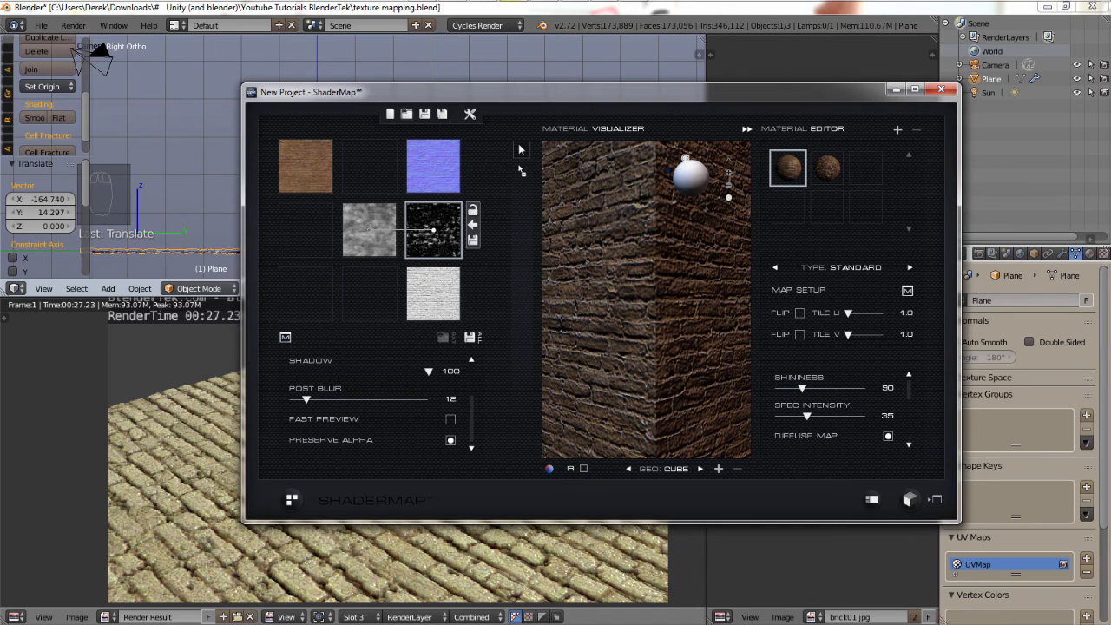
scroll(373, 399, "up", 3)
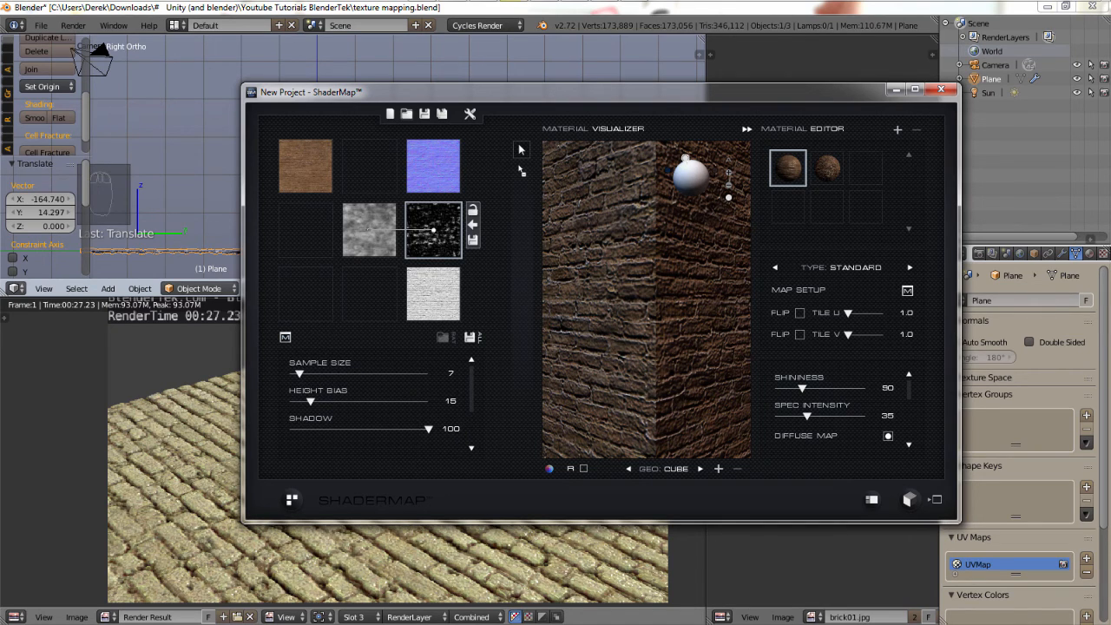
left_click_drag(428, 428, 289, 427)
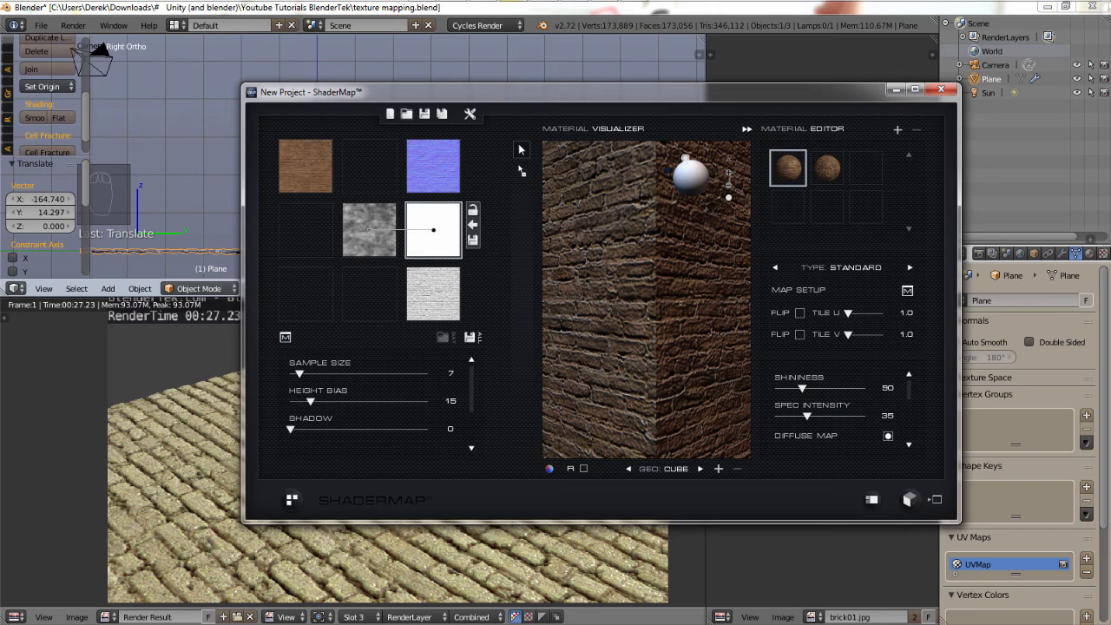
left_click_drag(291, 428, 428, 428)
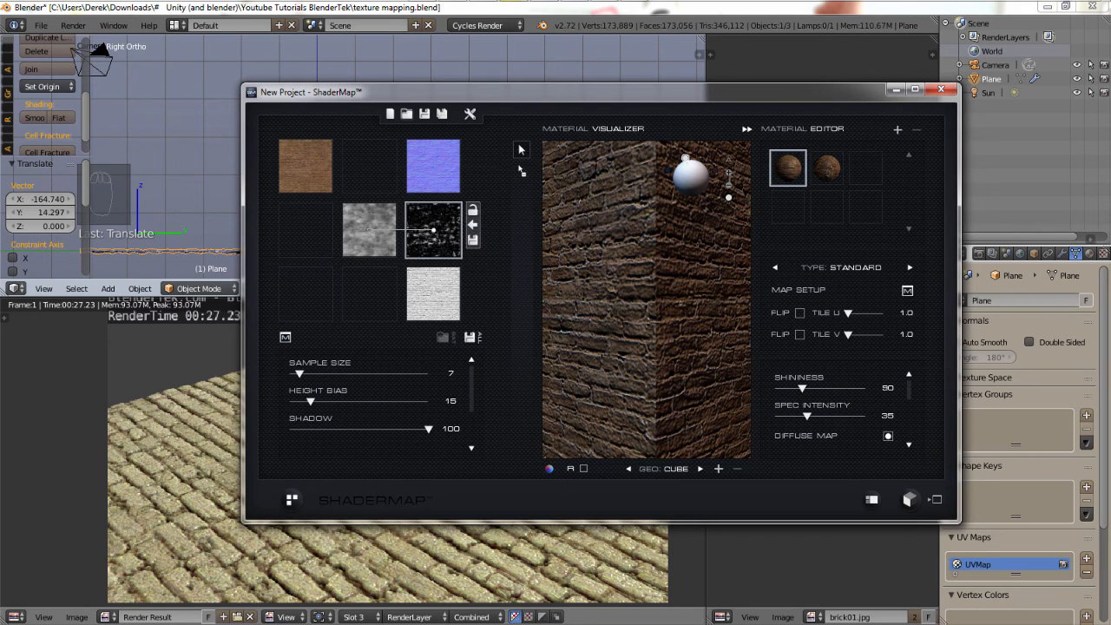
scroll(646, 299, "down", 10)
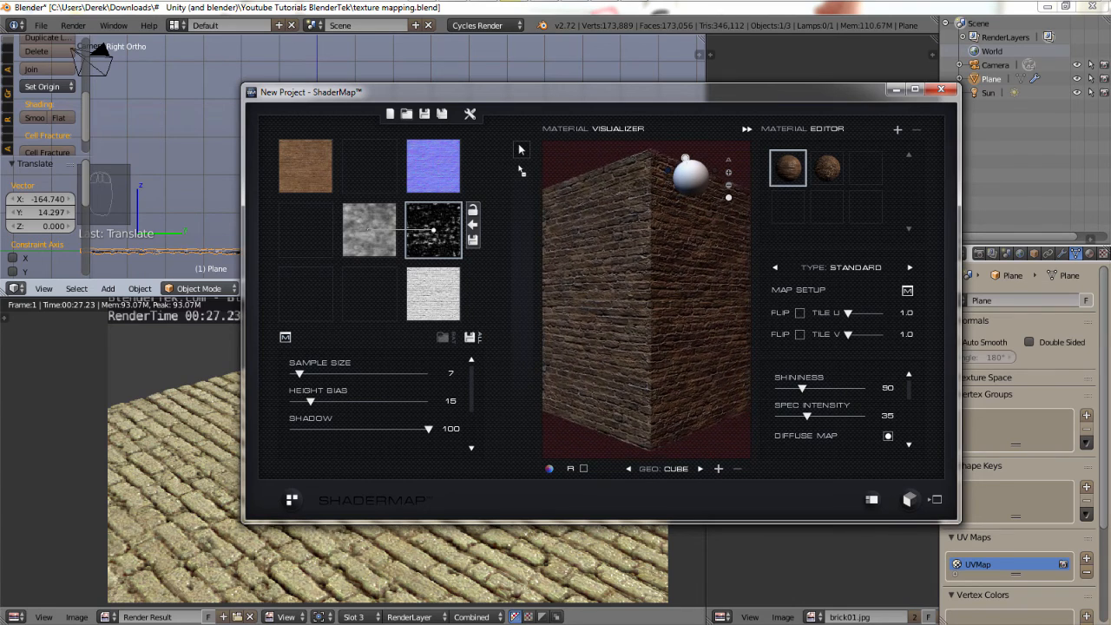
left_click_drag(428, 428, 301, 428)
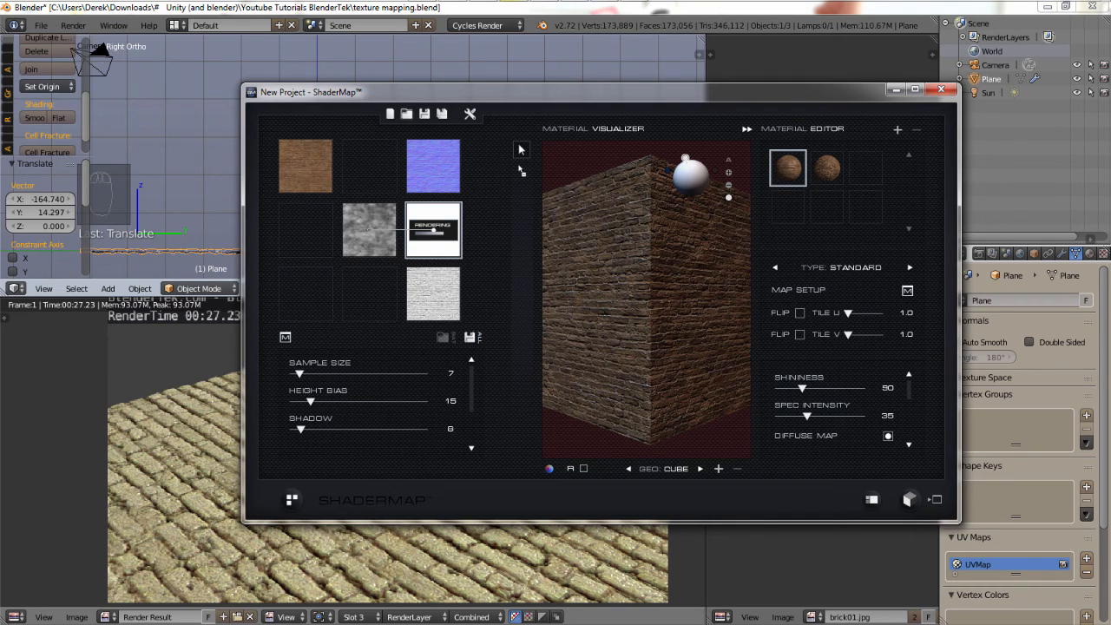
left_click_drag(301, 429, 427, 428)
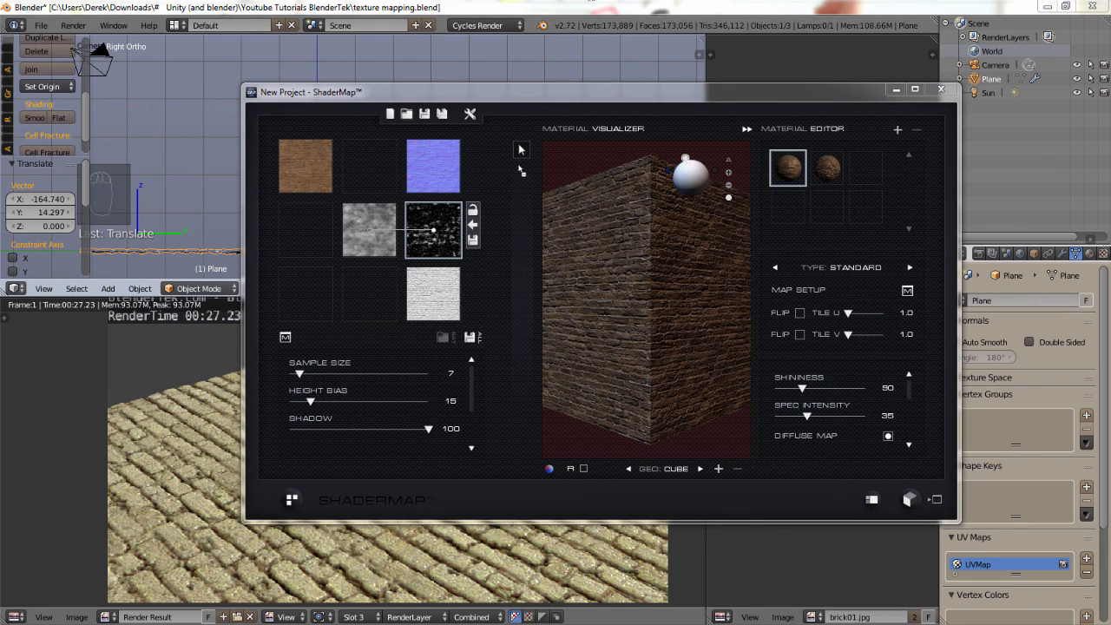
Switch back to Blender and compare the Slot 8 and Slot 3 renders by alternating repeatedly, finishing on Slot 8.
left_click(895, 89)
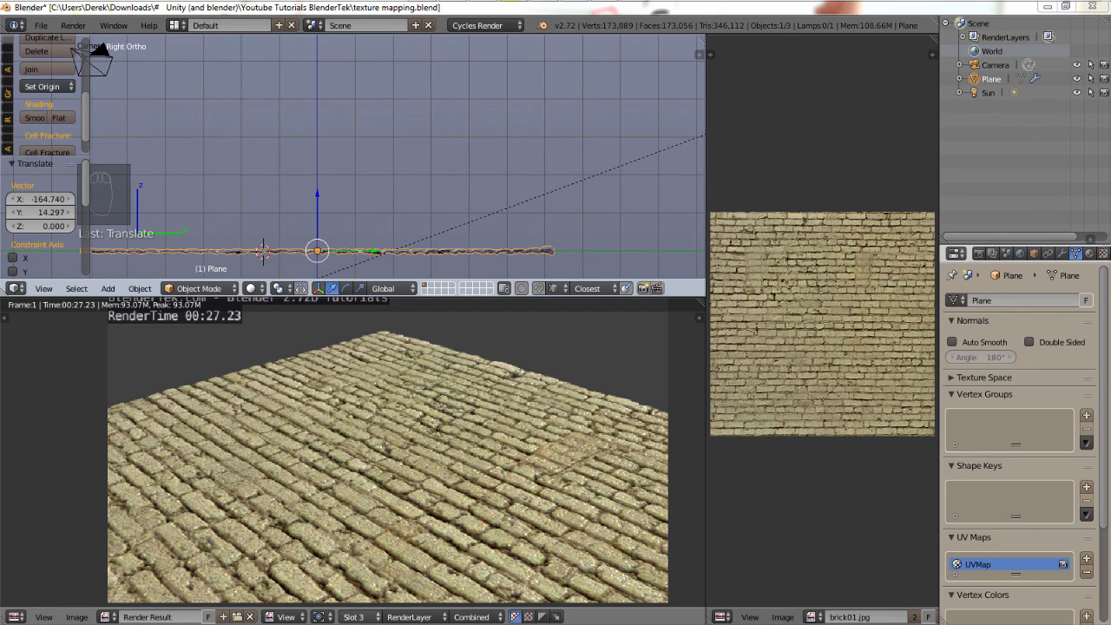
left_click(353, 616)
left_click(356, 577)
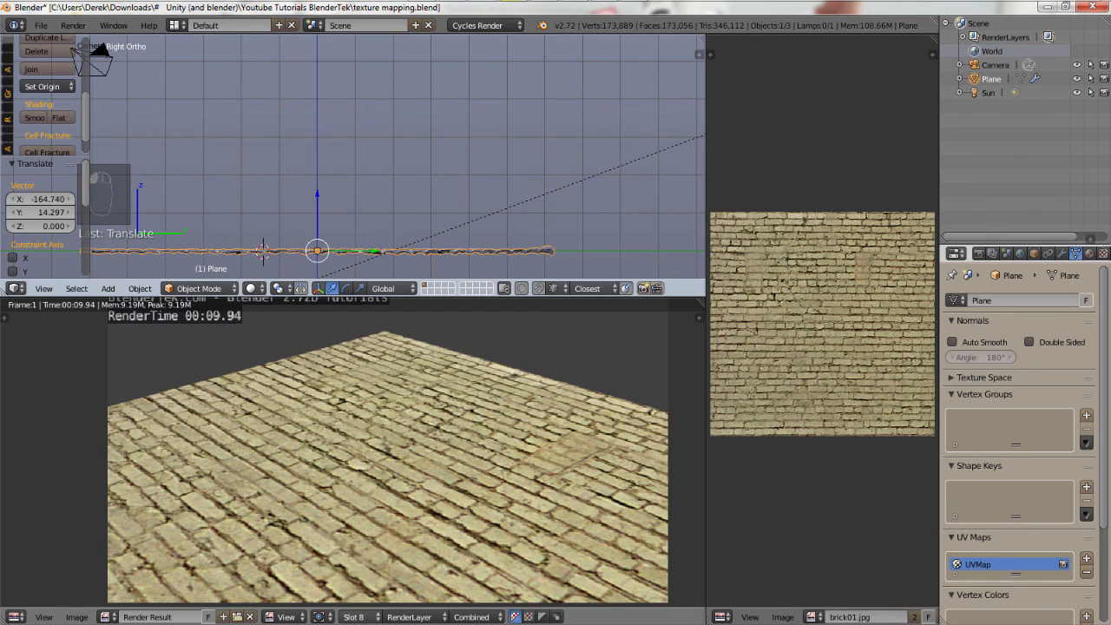
left_click(354, 616)
left_click(356, 568)
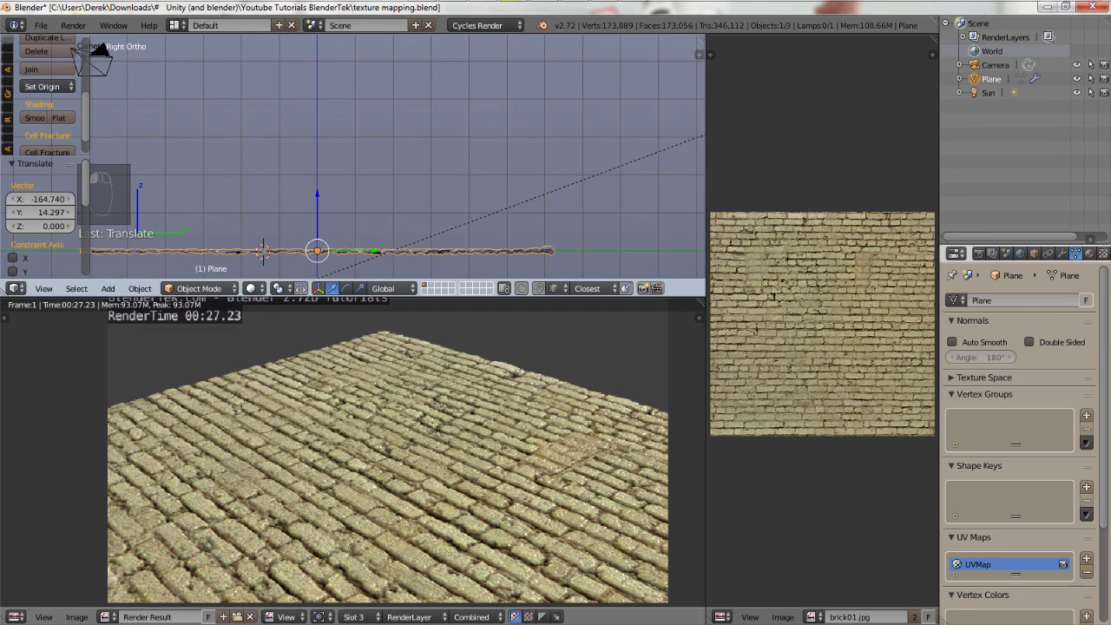
left_click(353, 616)
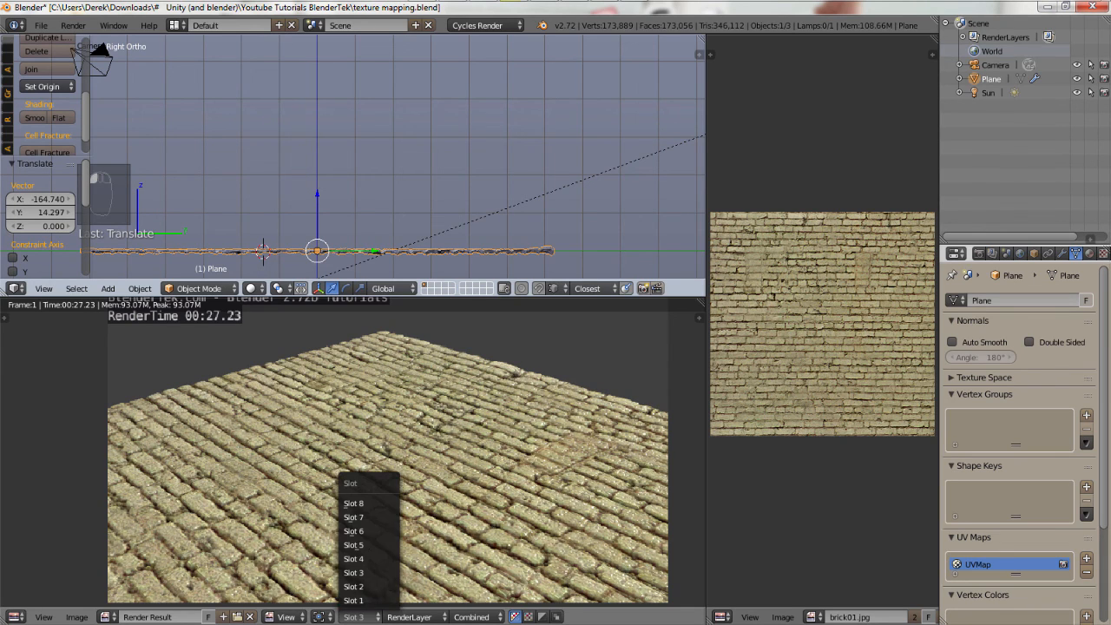
left_click(357, 504)
left_click(353, 616)
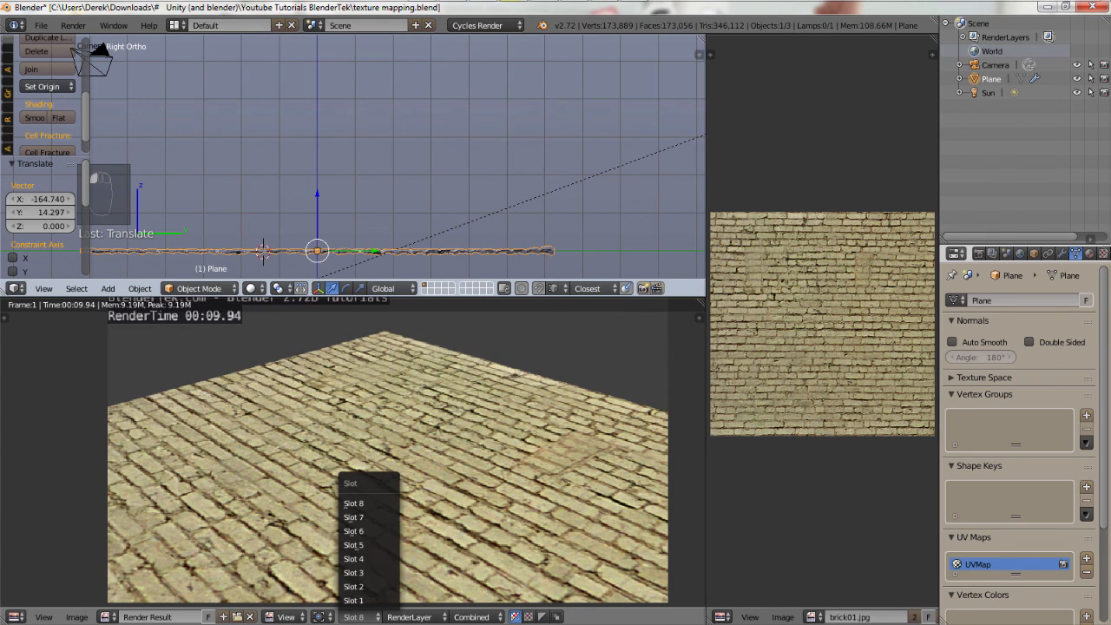
left_click(353, 572)
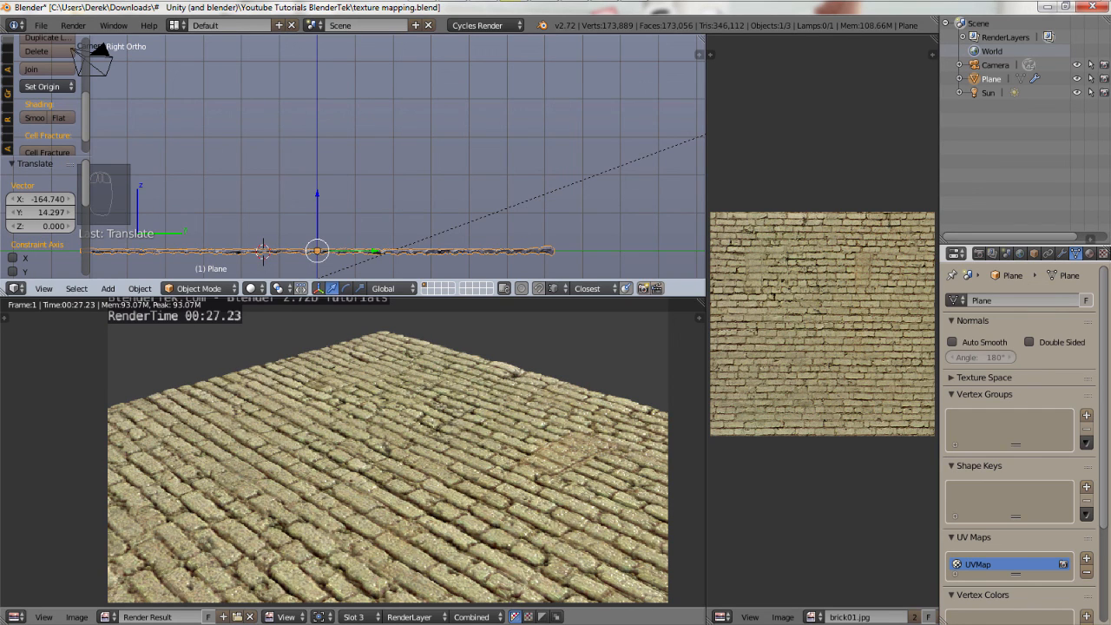
left_click(353, 616)
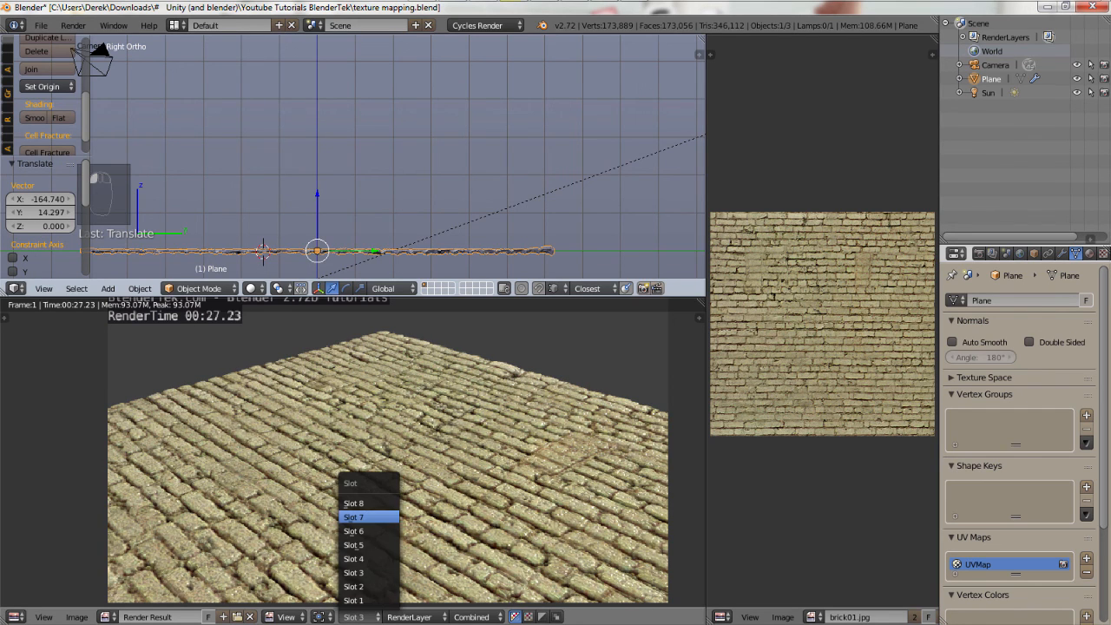
left_click(353, 503)
left_click(353, 616)
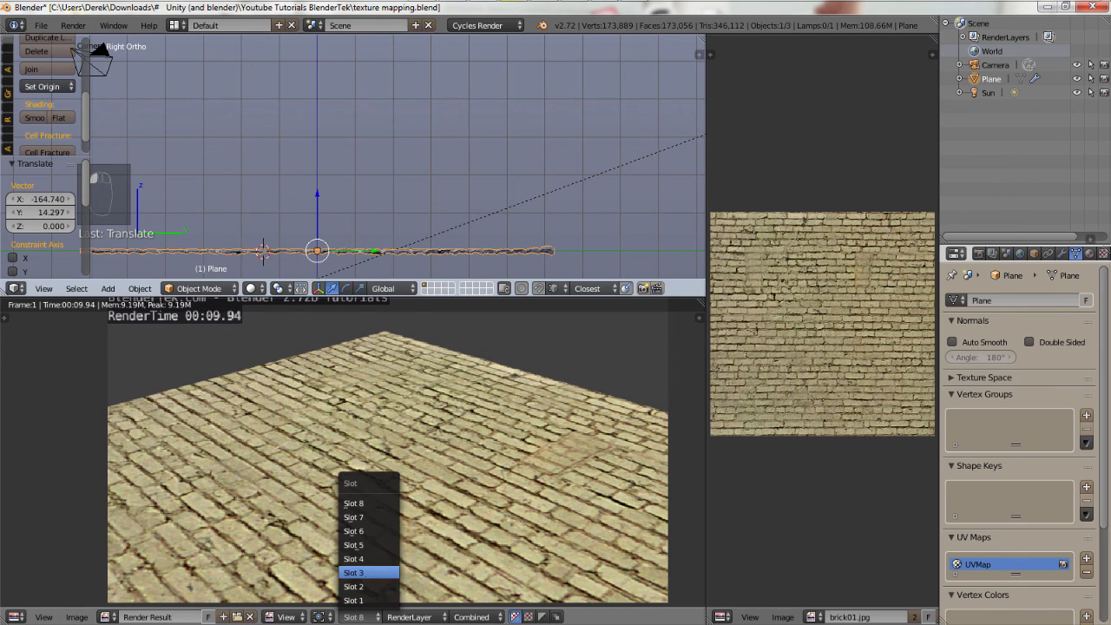
left_click(353, 573)
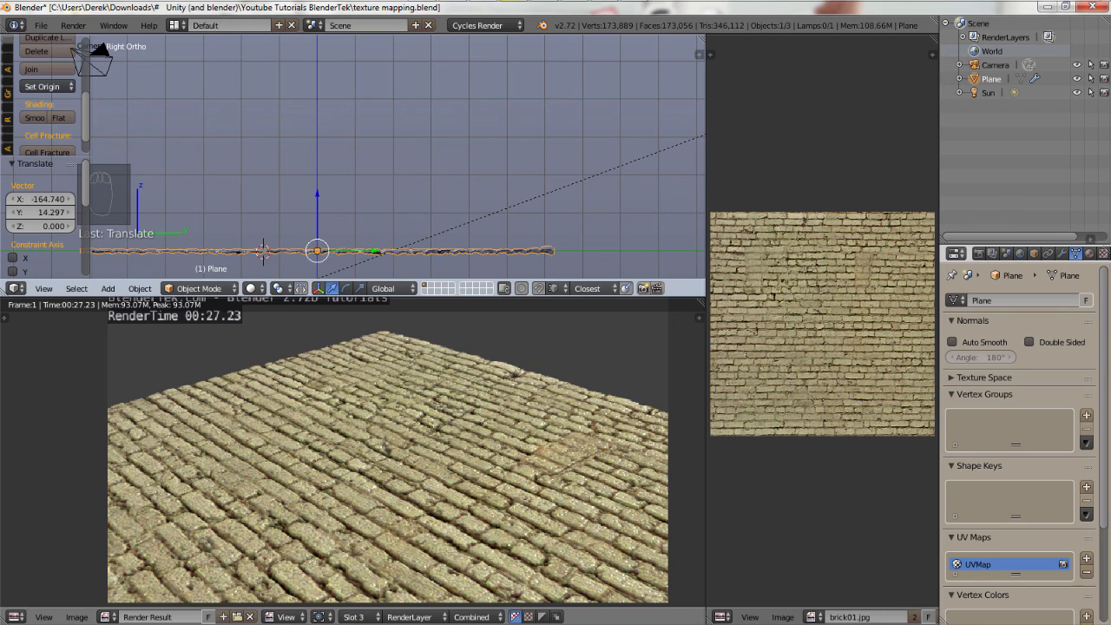
left_click(353, 616)
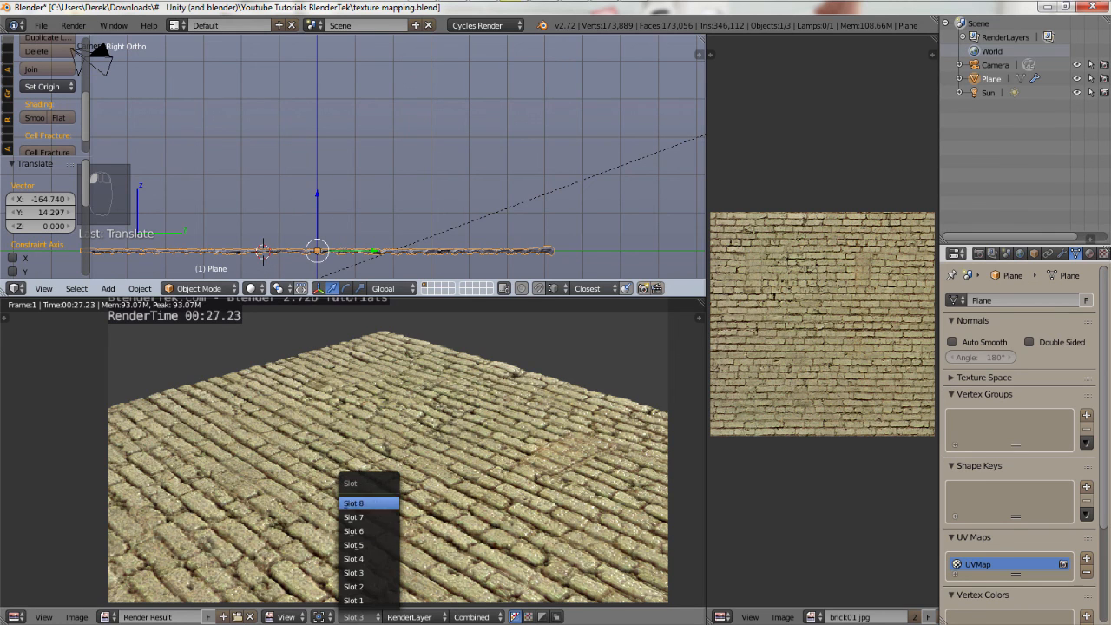
left_click(353, 503)
left_click(353, 616)
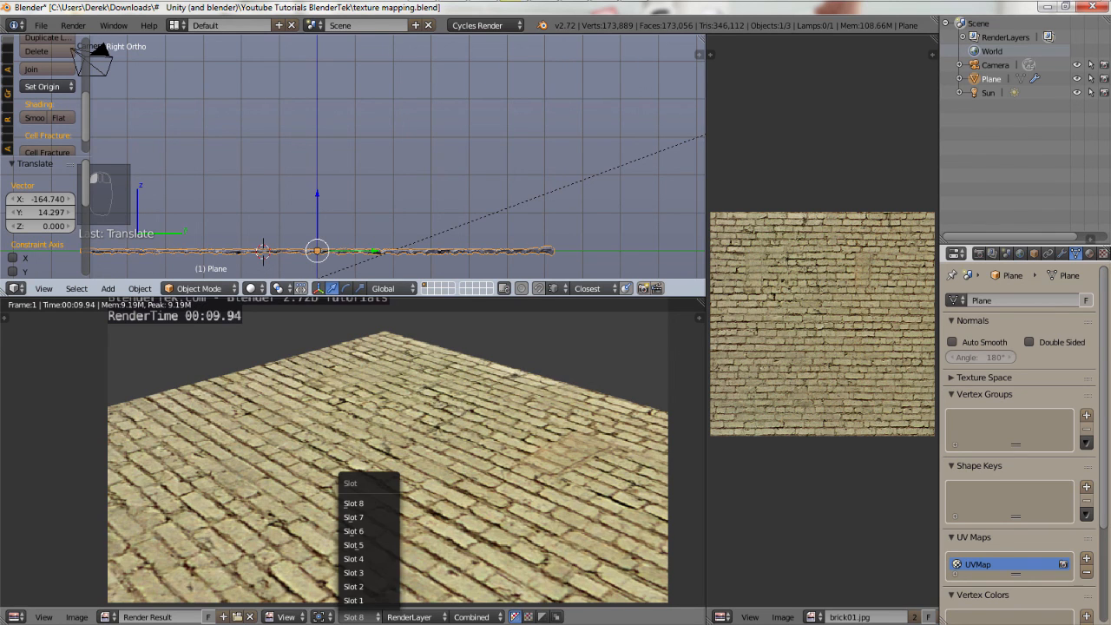
left_click(374, 576)
left_click(353, 616)
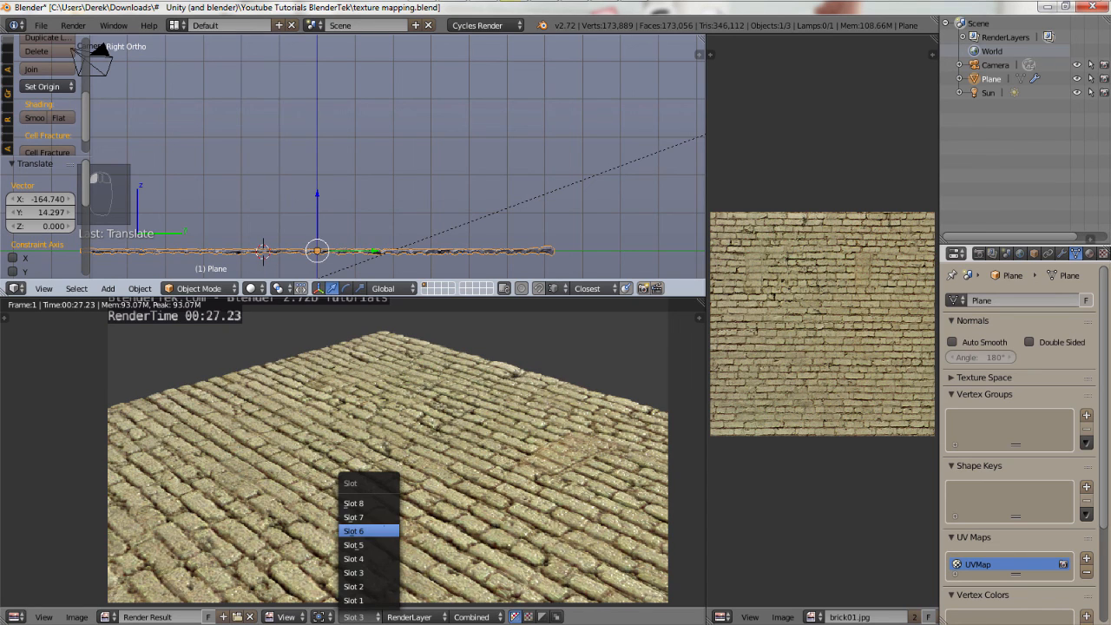
left_click(353, 504)
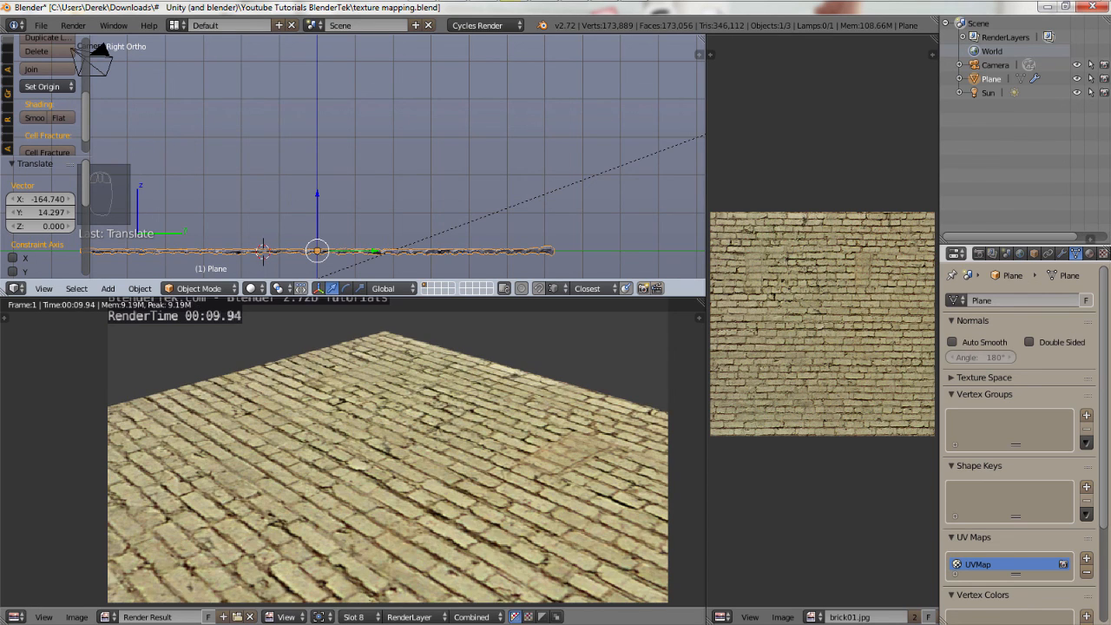